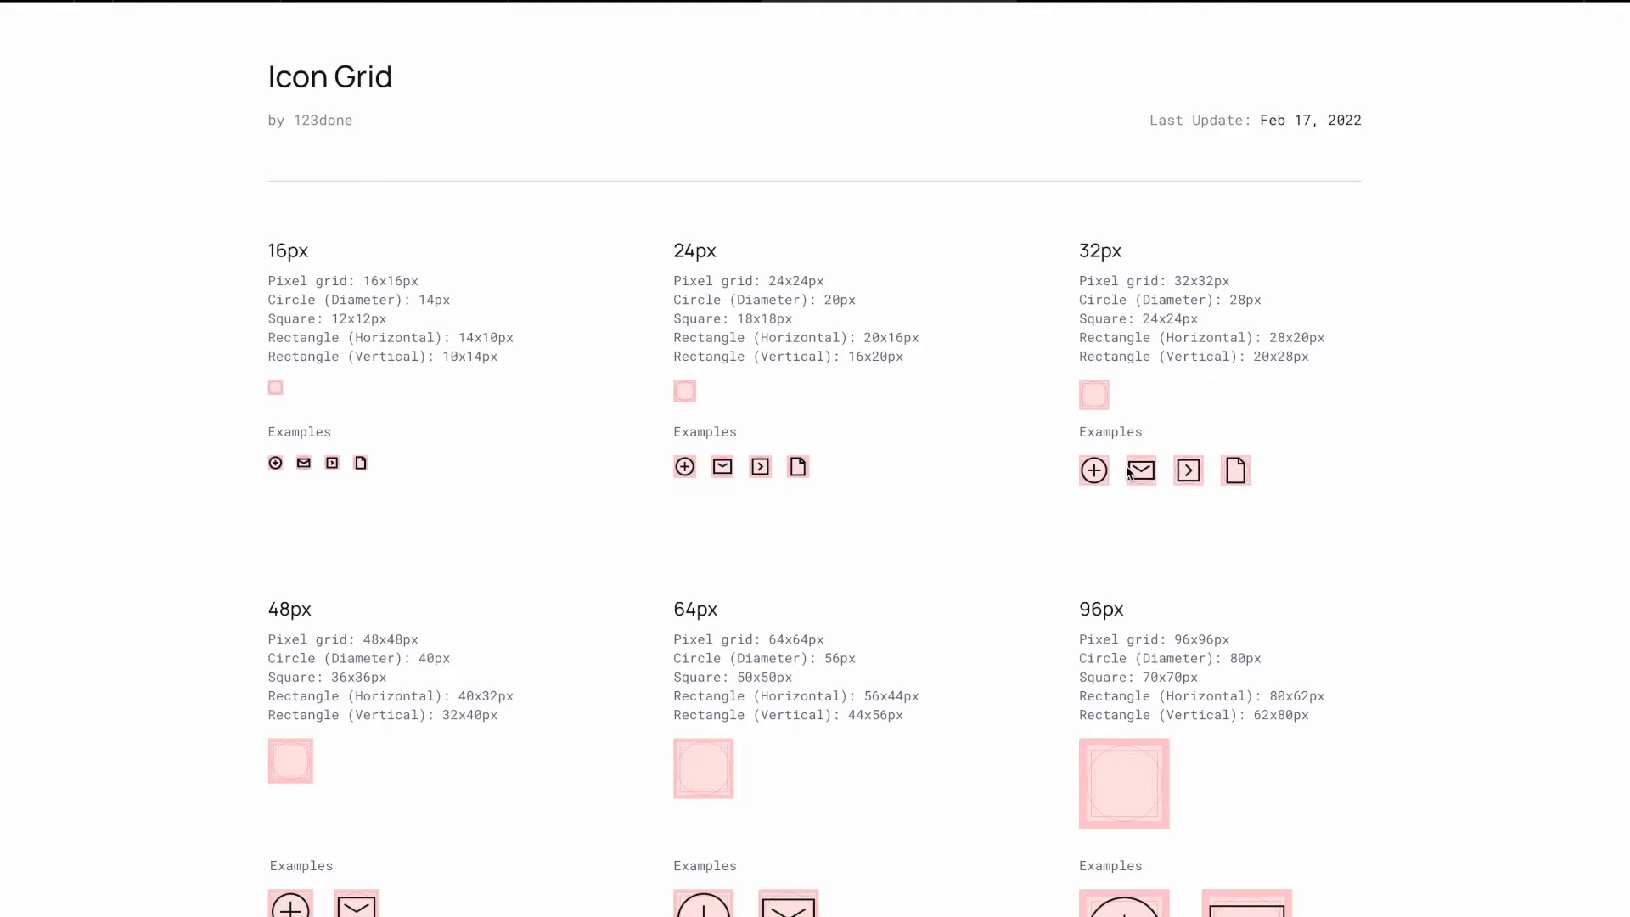
- Review the icon grid specifications and example icons for the sizes from 16px to 96px
{"action": "scroll", "coordinate": [1127, 472], "scroll_direction": "down", "scroll_amount": 3}
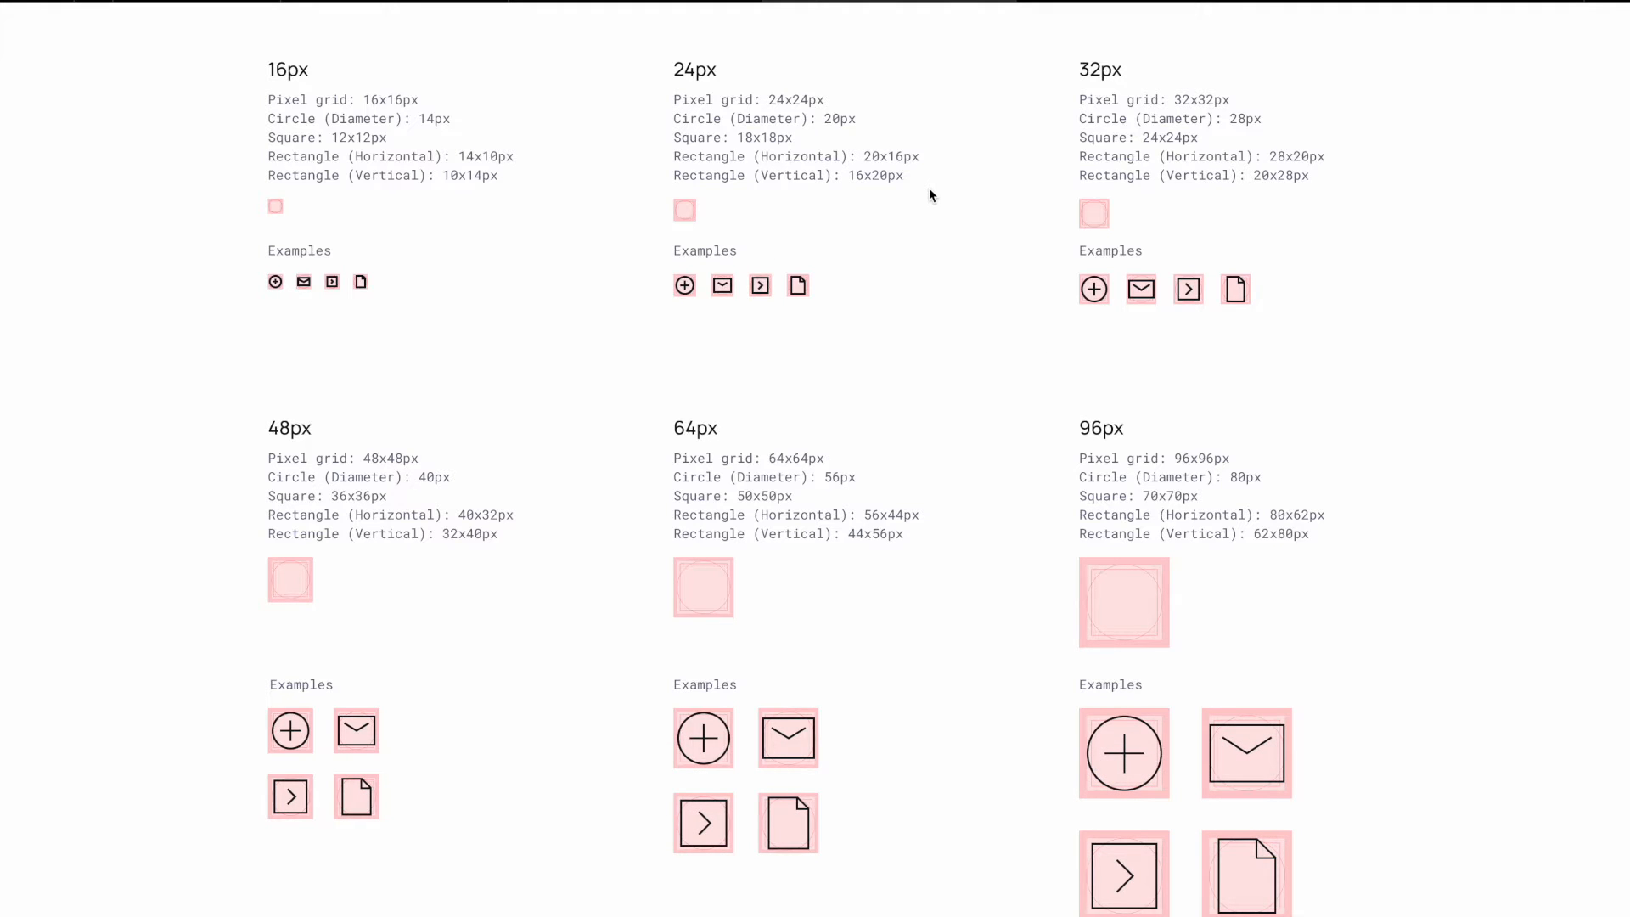
{"action": "scroll", "coordinate": [930, 190], "scroll_direction": "up", "scroll_amount": 2}
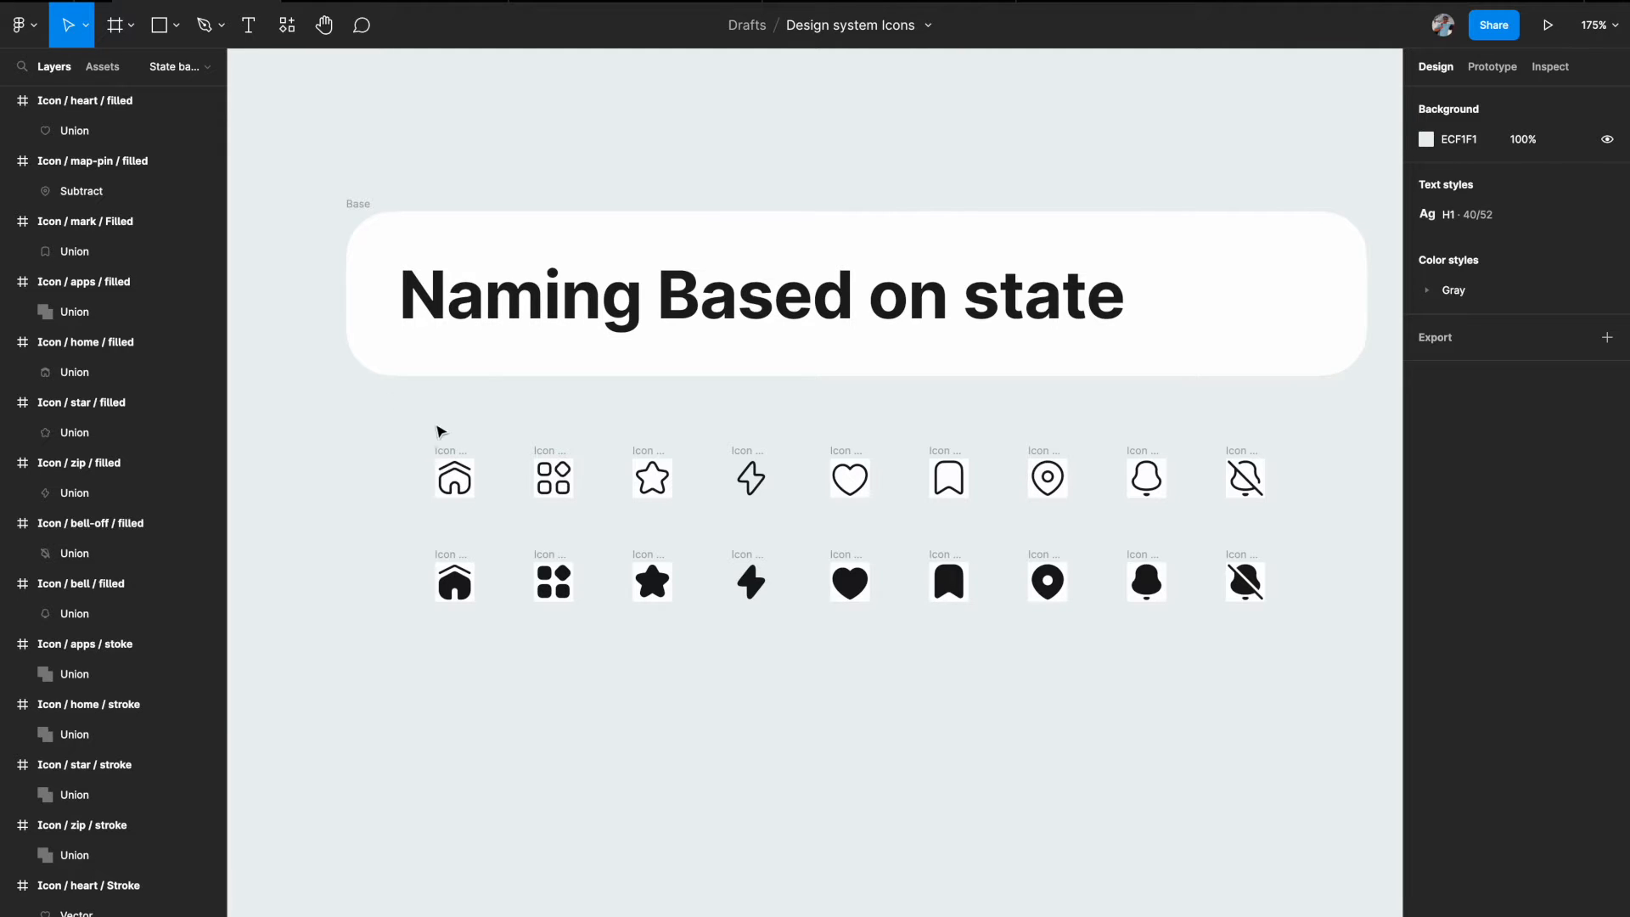
- Examine the two rows of icons under Naming Based on state, including the stroke and filled home icon frames
{"action": "left_click", "coordinate": [450, 460]}
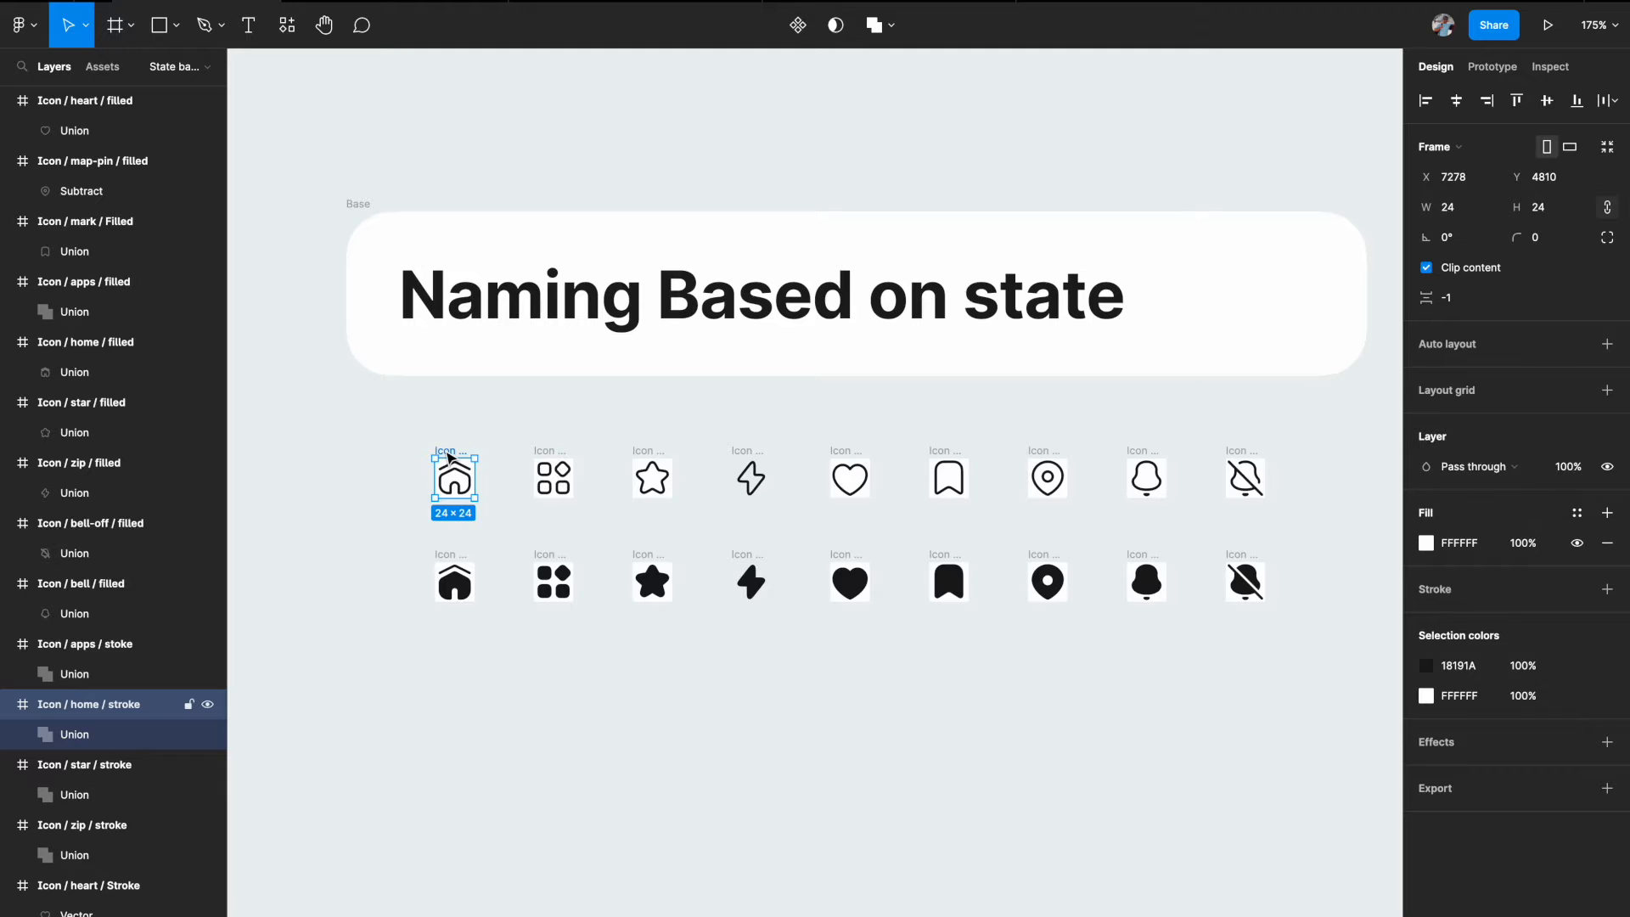
{"action": "left_click", "coordinate": [405, 592]}
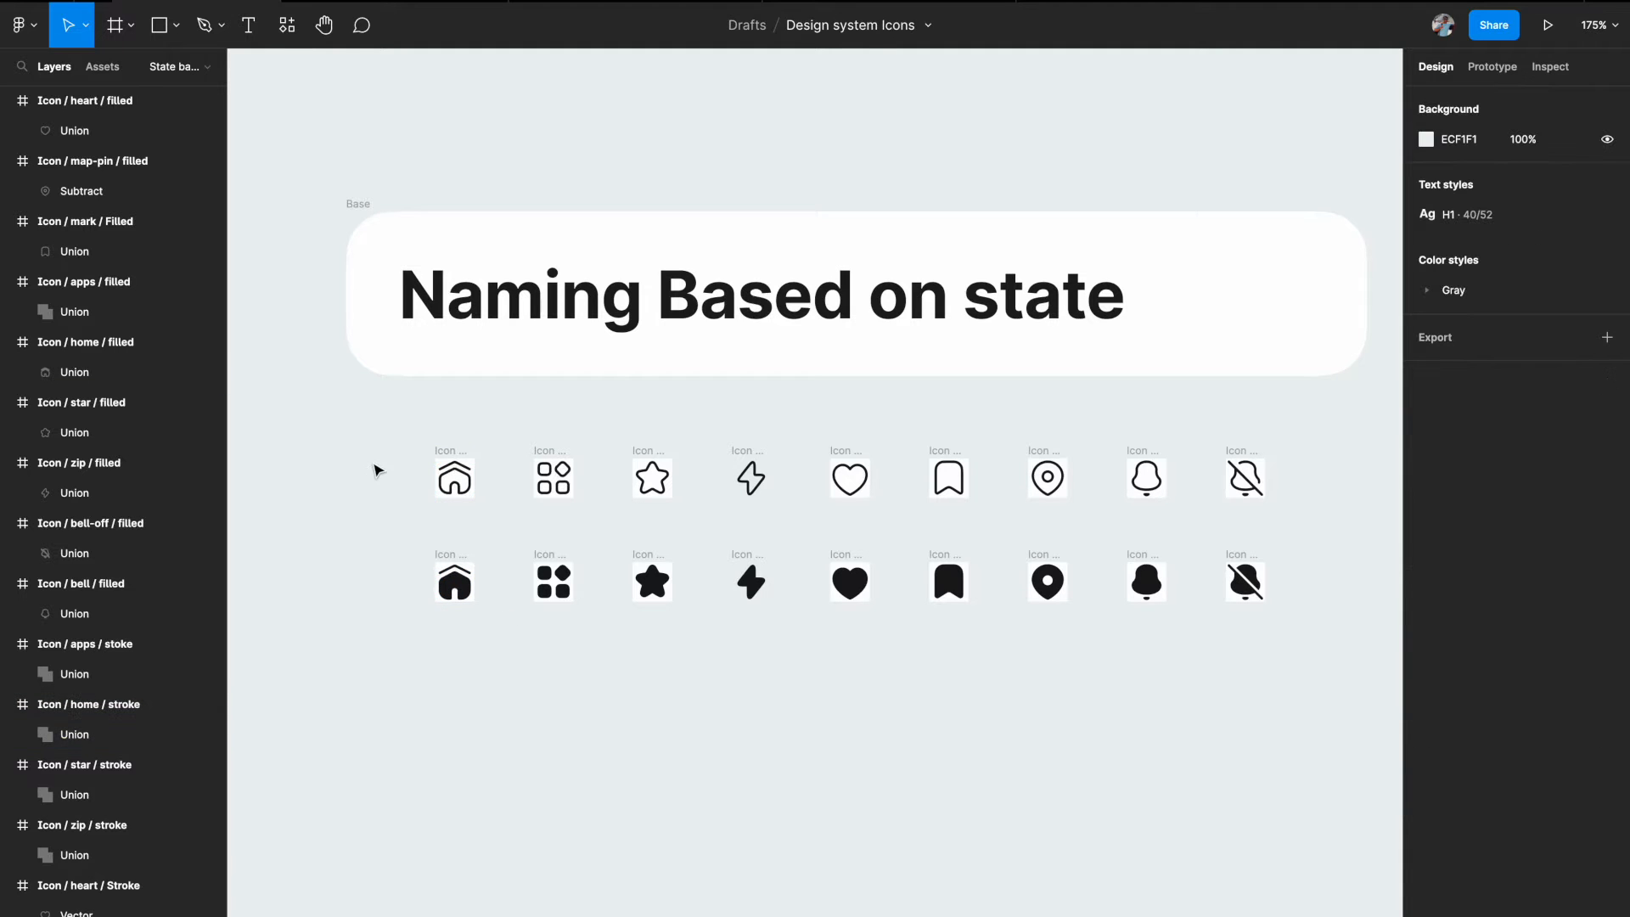
{"action": "left_click_drag", "start_coordinate": [360, 407], "coordinate": [1346, 746]}
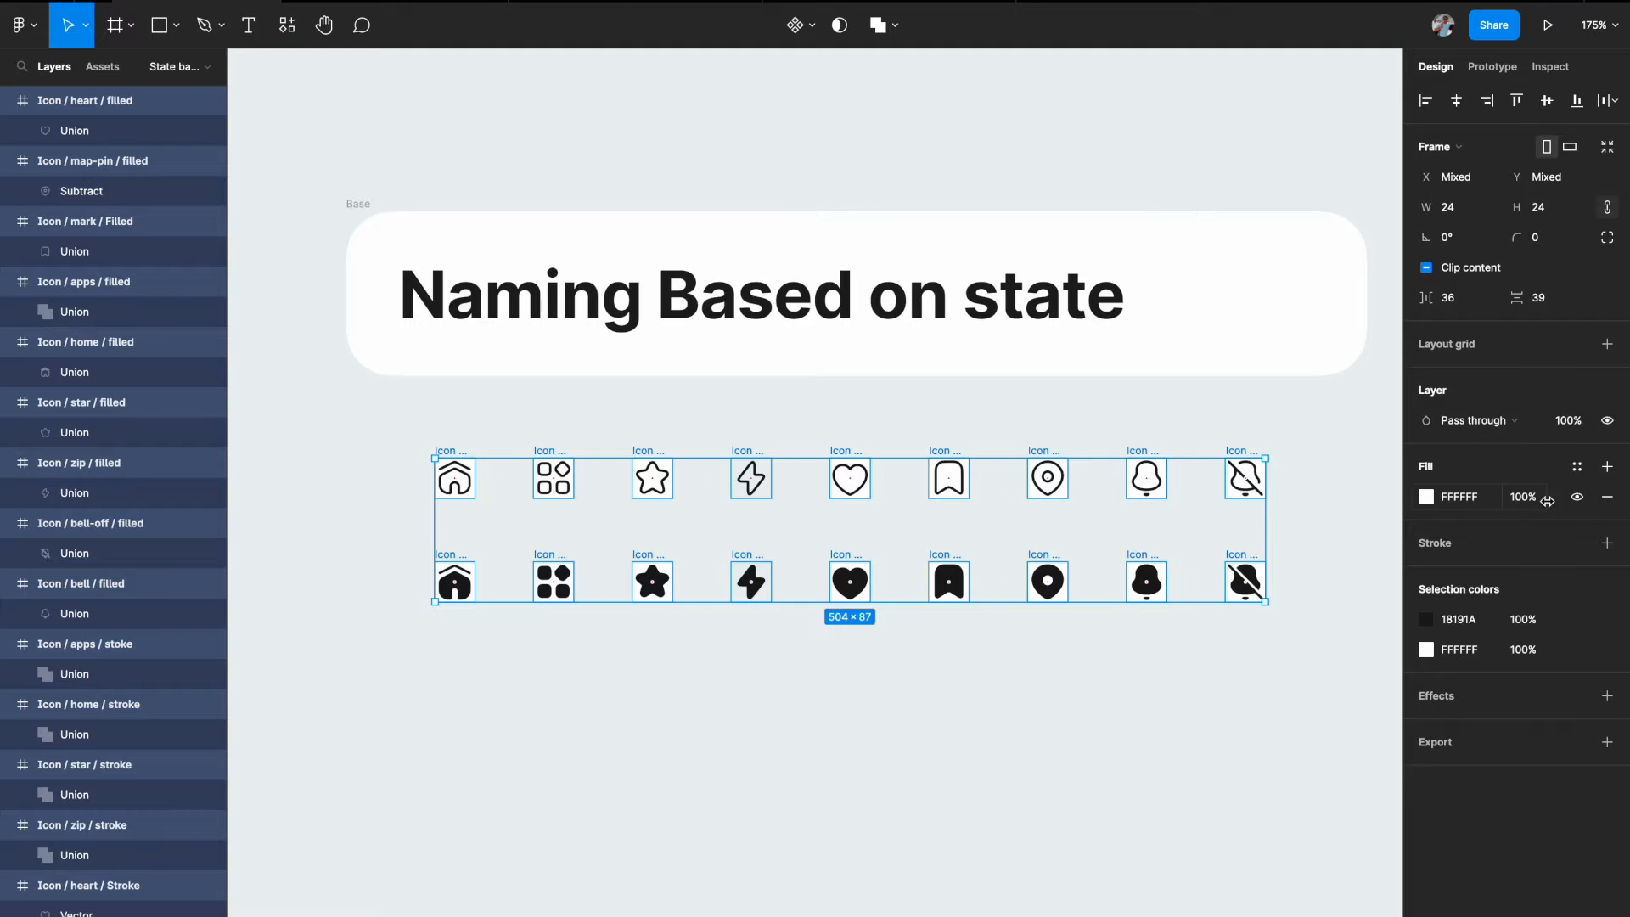
{"action": "left_click", "coordinate": [761, 643]}
{"action": "scroll", "coordinate": [505, 582], "scroll_direction": "up", "scroll_amount": 5}
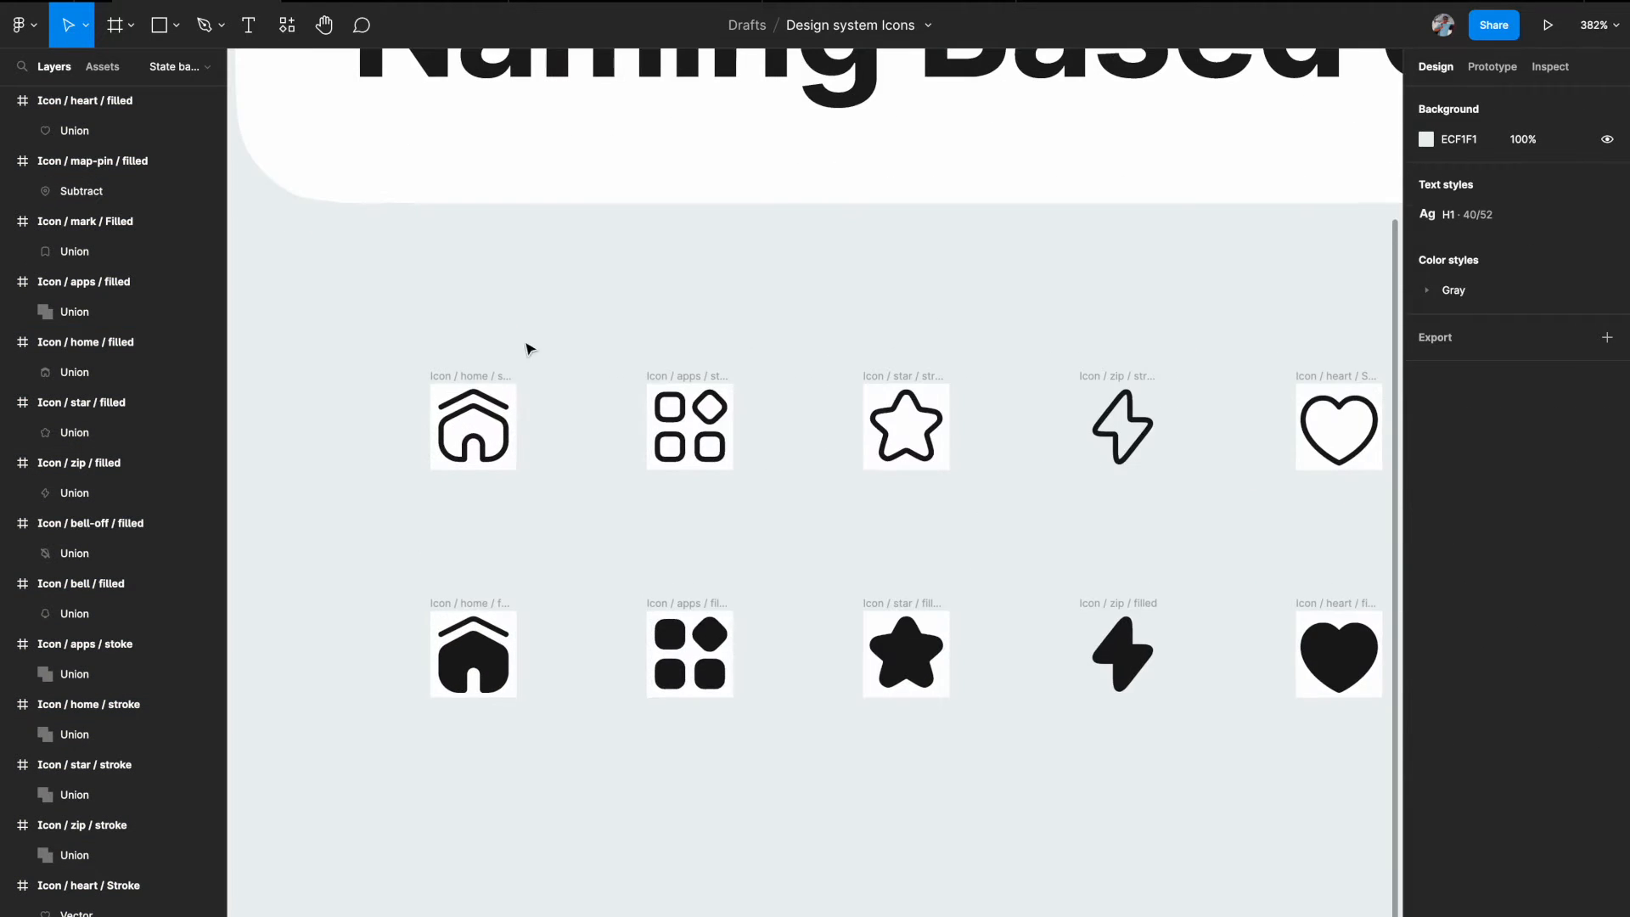
{"action": "left_click", "coordinate": [473, 378]}
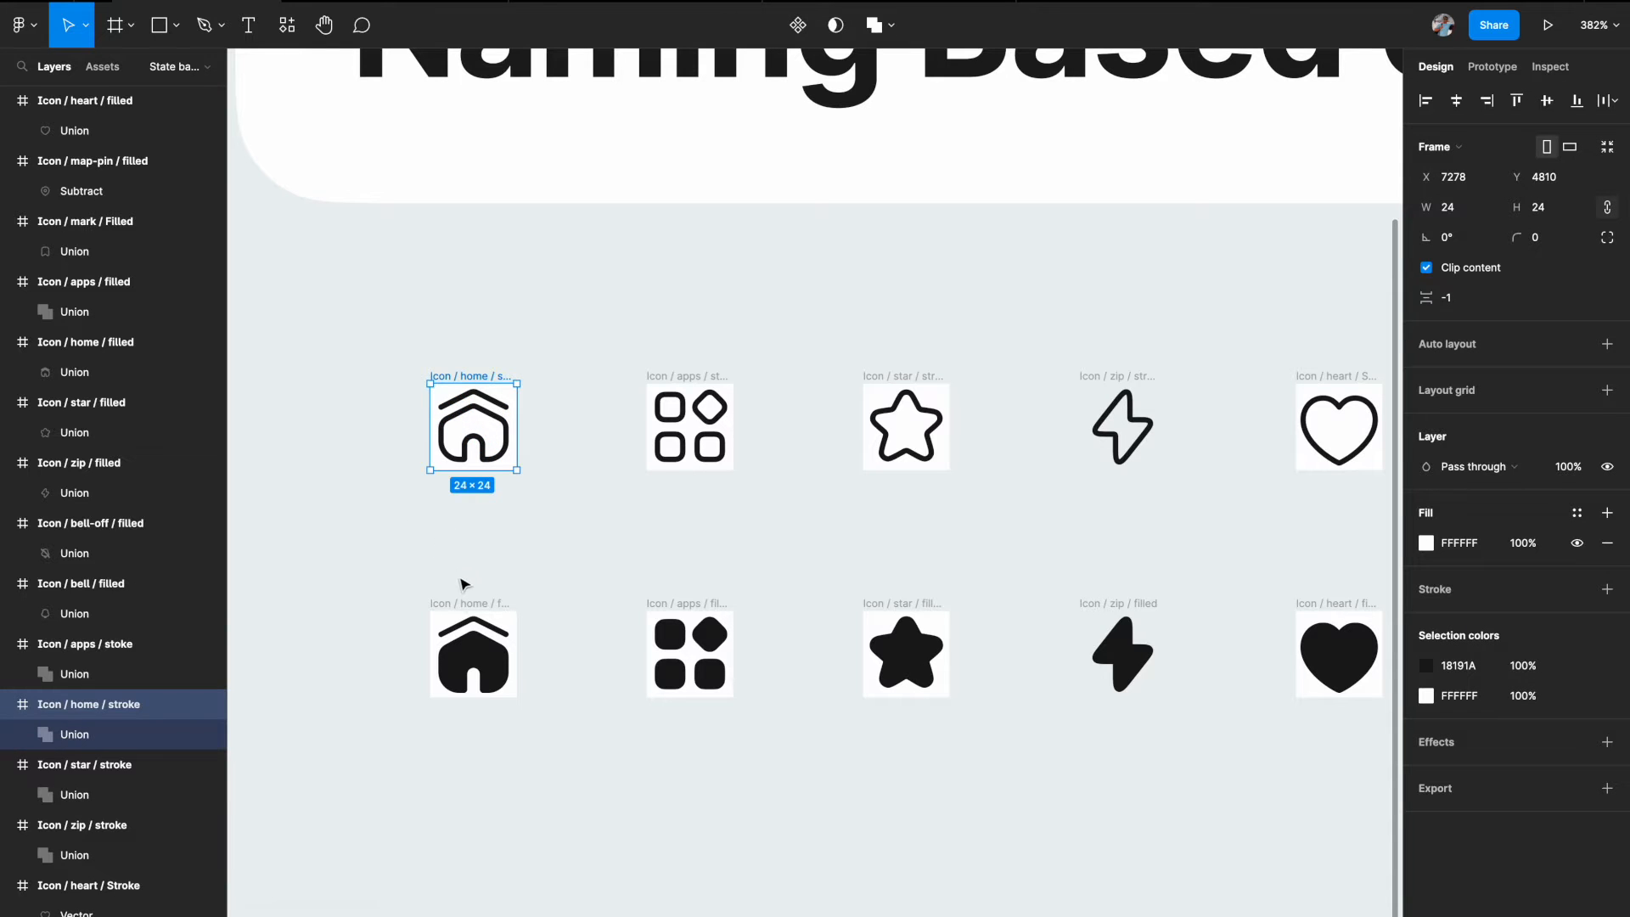
{"action": "left_click", "coordinate": [468, 606]}
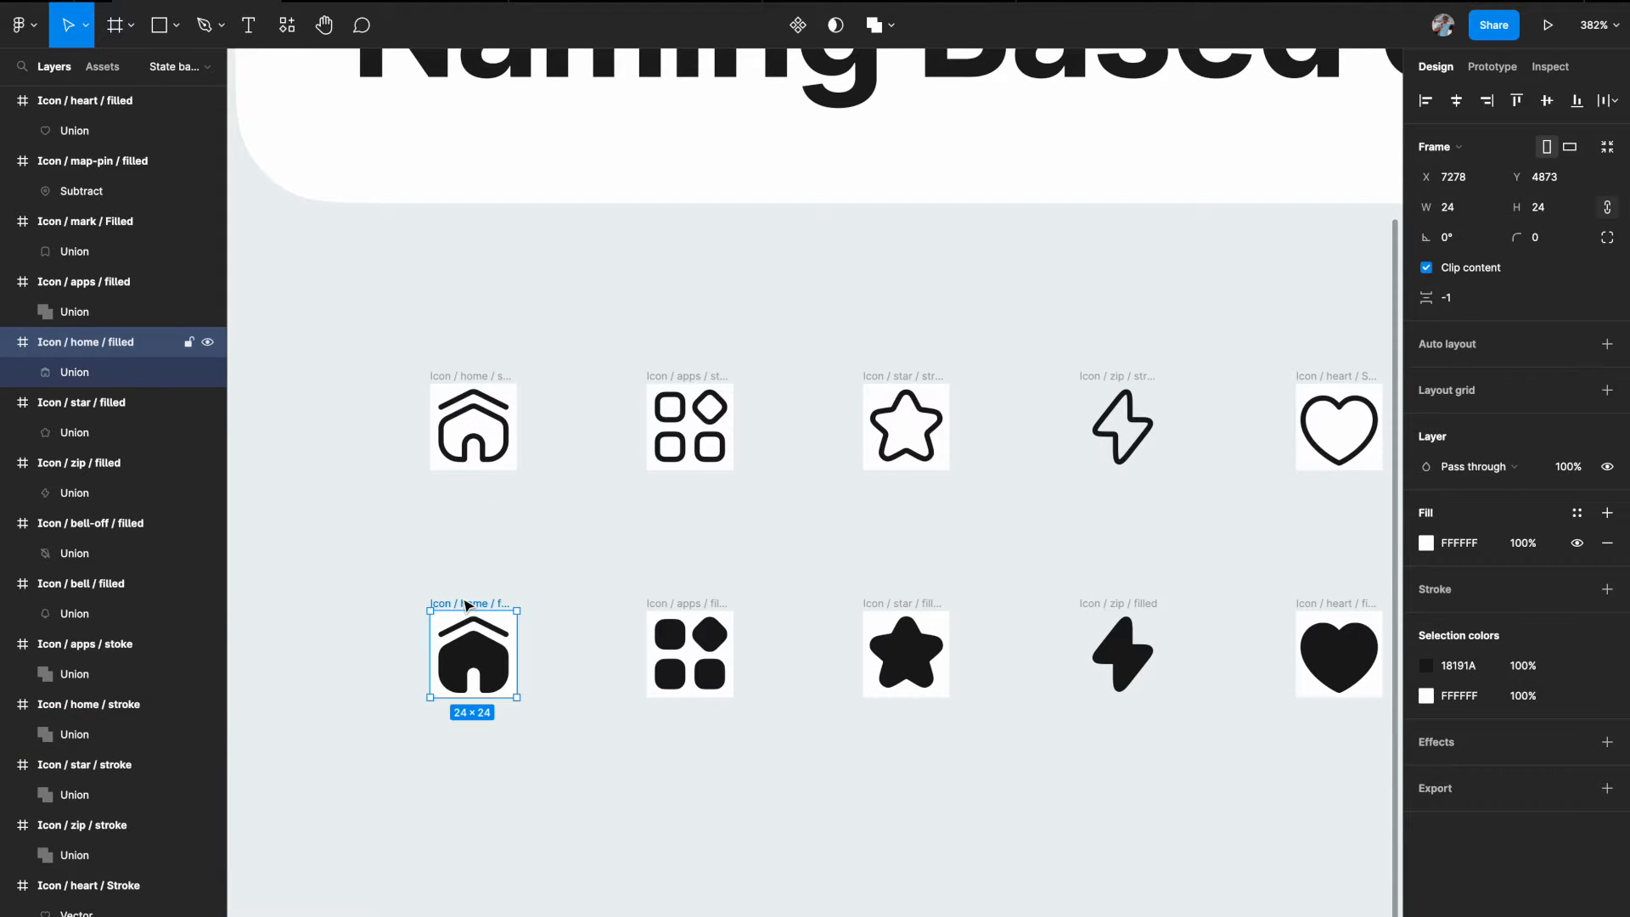
{"action": "left_click", "coordinate": [402, 545]}
{"action": "scroll", "coordinate": [401, 545], "scroll_direction": "down", "scroll_amount": 3}
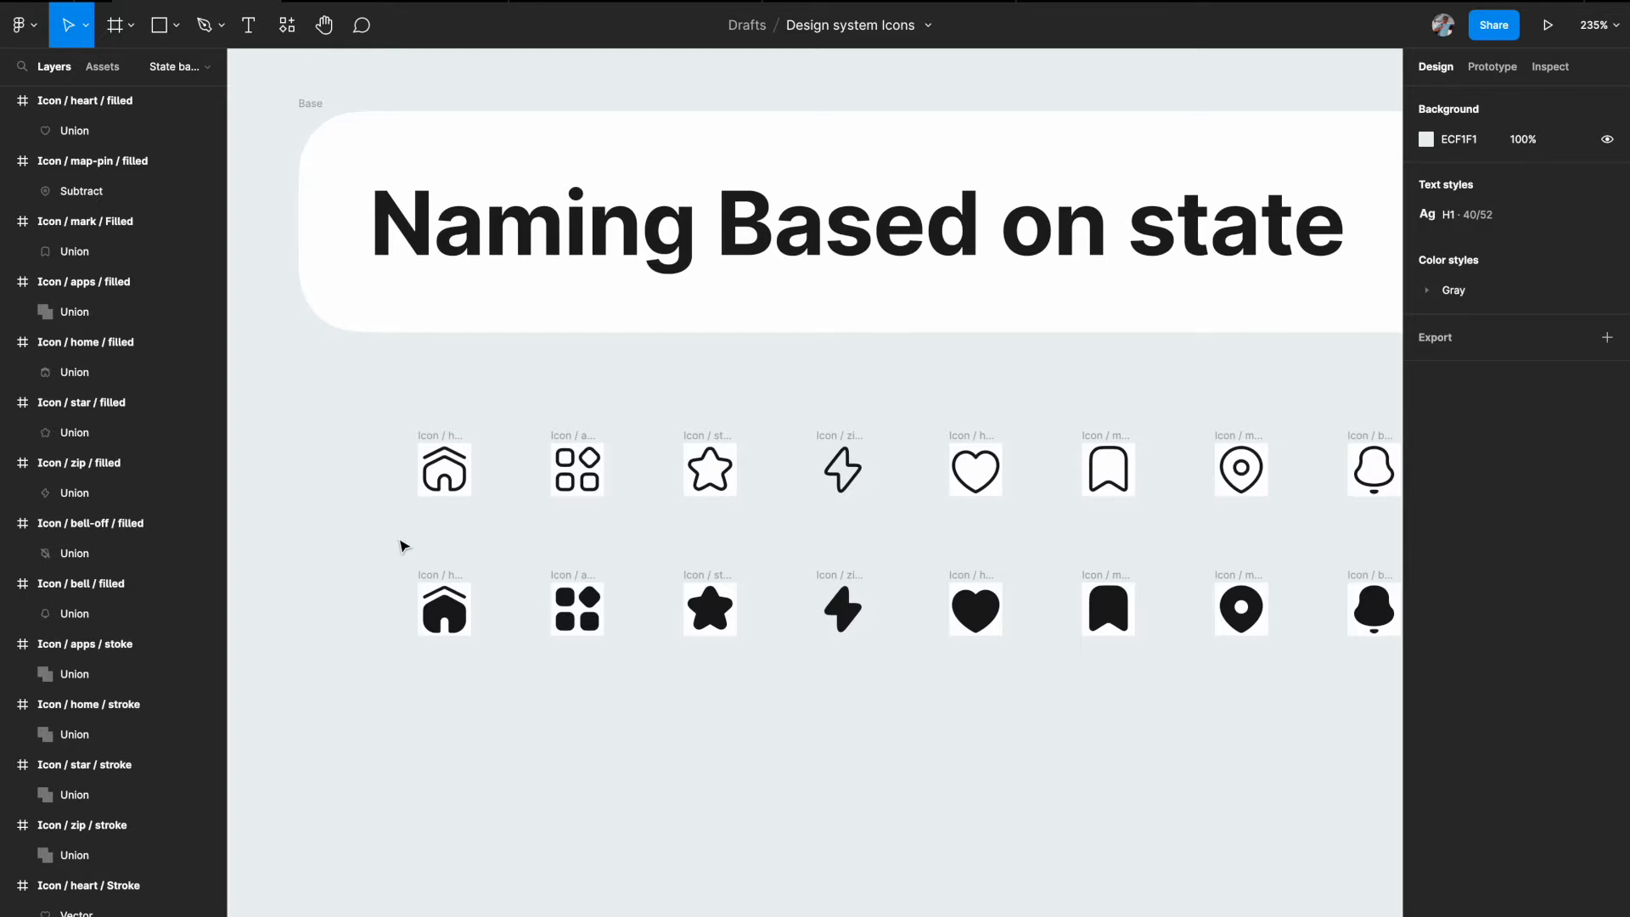
- Inspect the full frame name of the outlined home icon up close
{"action": "scroll", "coordinate": [400, 541], "scroll_direction": "left", "scroll_amount": 1}
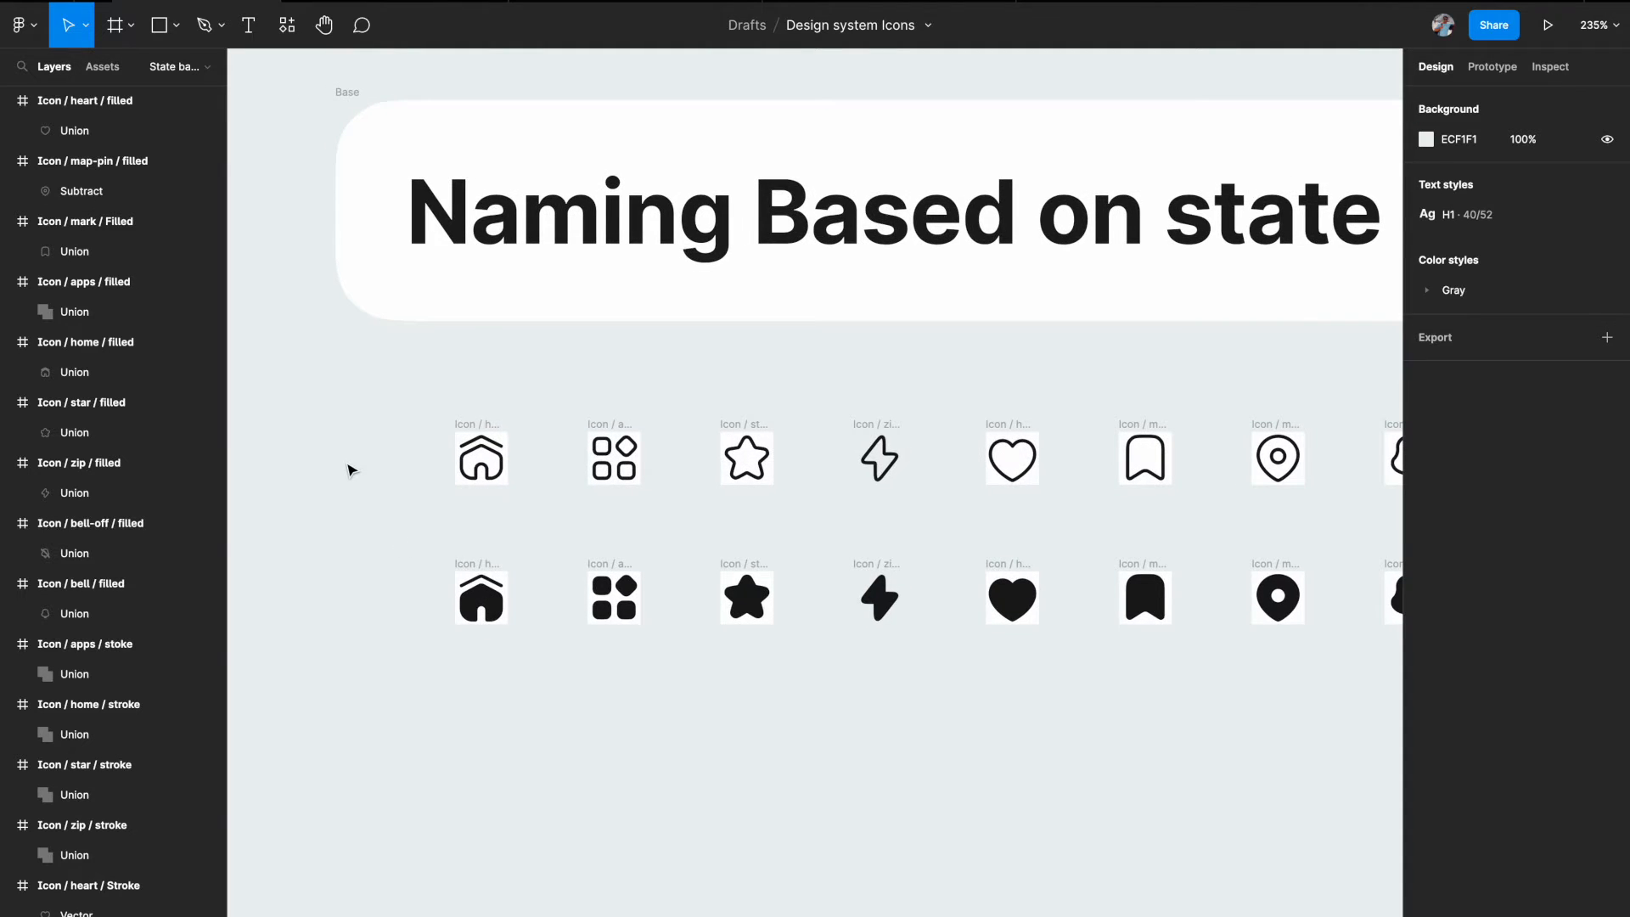
{"action": "scroll", "coordinate": [348, 466], "scroll_direction": "up", "scroll_amount": 5}
{"action": "scroll", "coordinate": [348, 465], "scroll_direction": "up", "scroll_amount": 2}
{"action": "scroll", "coordinate": [348, 465], "scroll_direction": "down", "scroll_amount": 5}
{"action": "scroll", "coordinate": [348, 469], "scroll_direction": "up", "scroll_amount": 5}
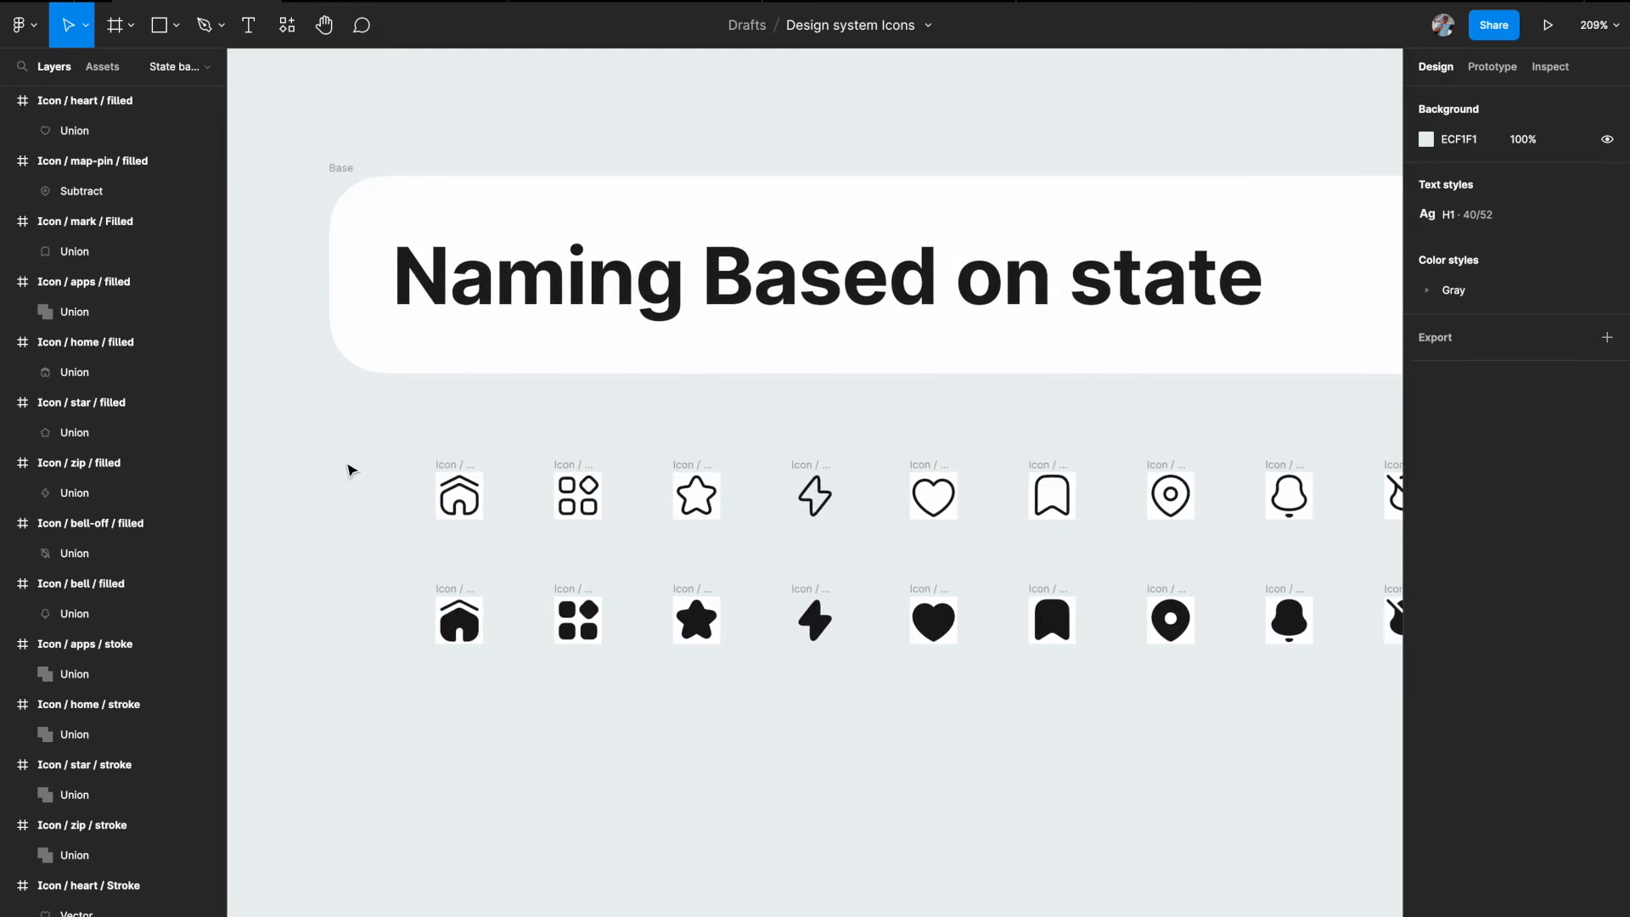
{"action": "left_click", "coordinate": [547, 295]}
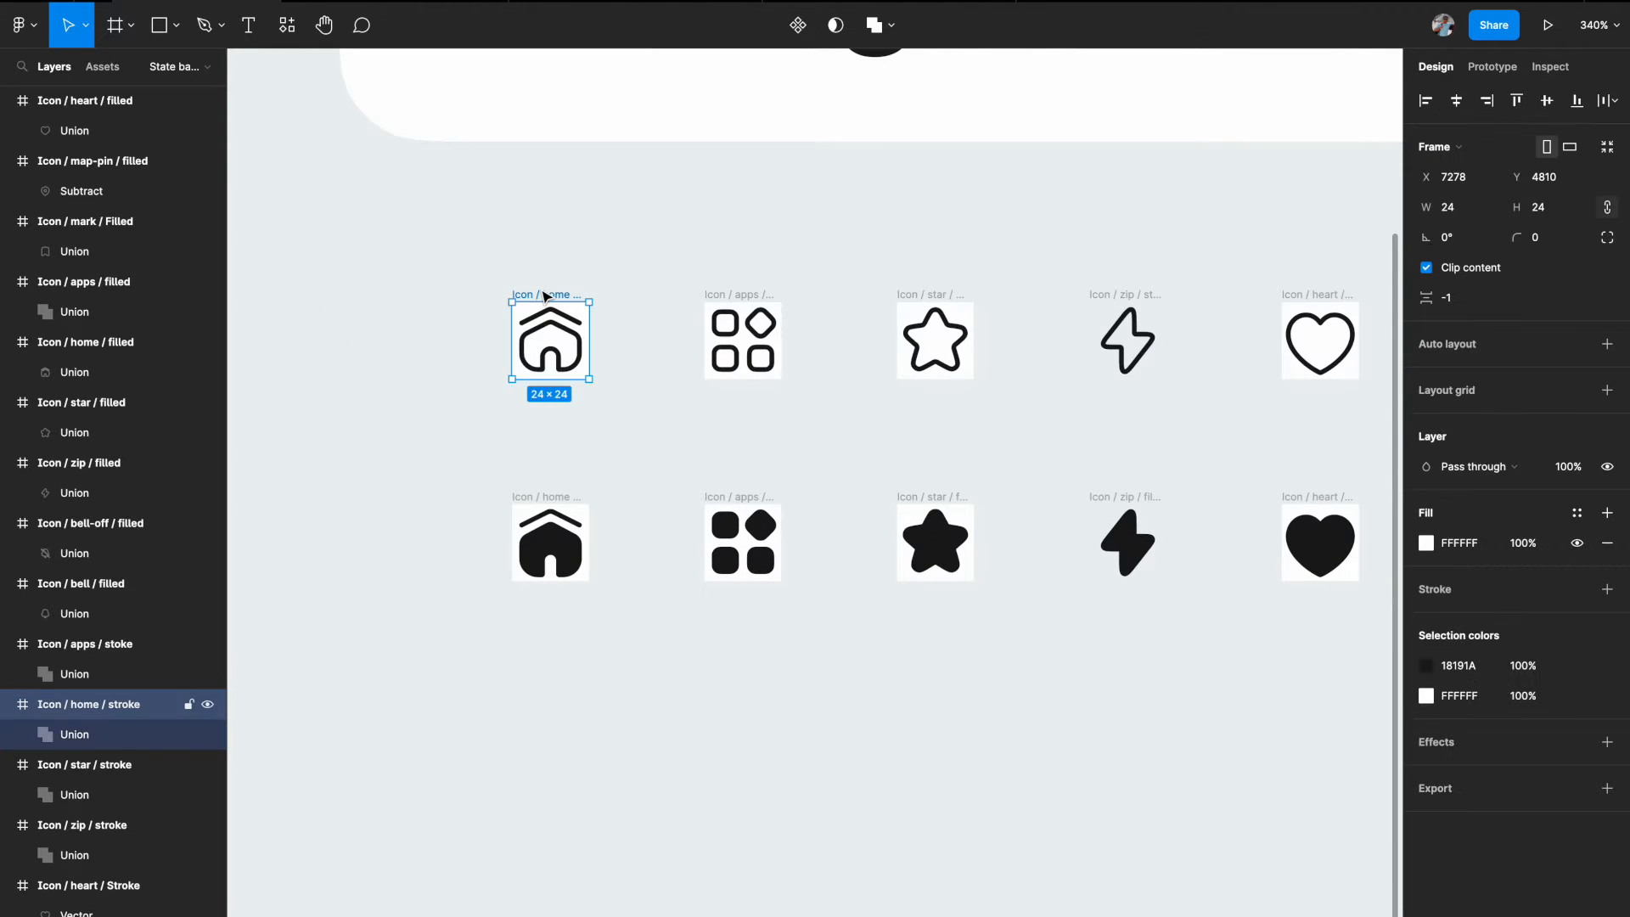
{"action": "scroll", "coordinate": [547, 352], "scroll_direction": "up", "scroll_amount": 2}
{"action": "scroll", "coordinate": [548, 350], "scroll_direction": "up", "scroll_amount": 2}
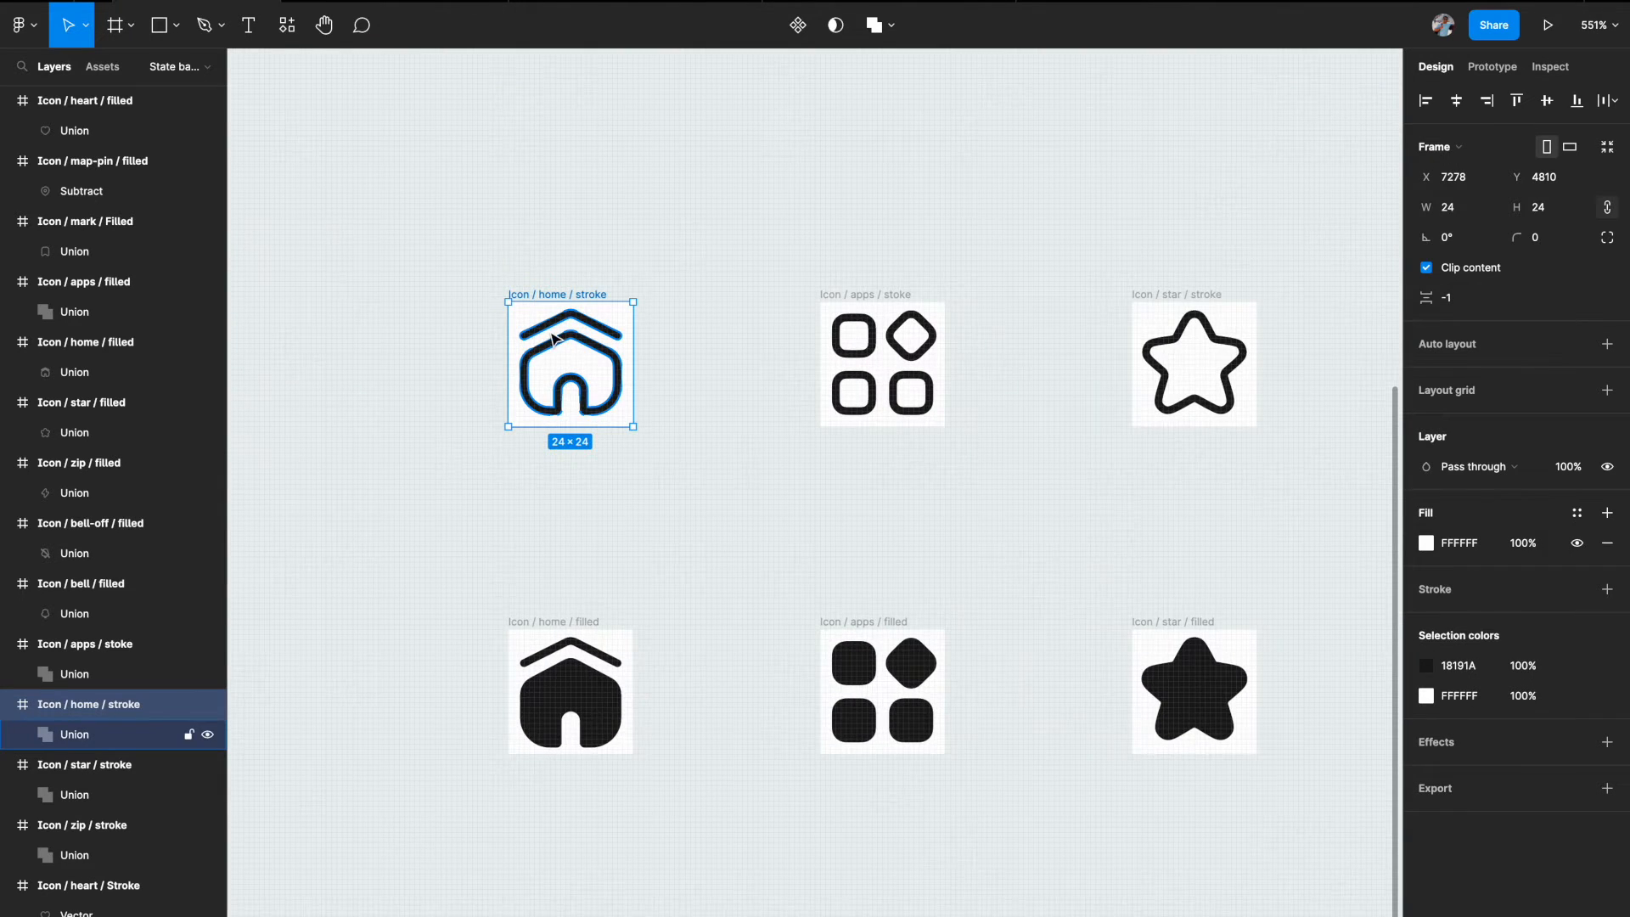
{"action": "scroll", "coordinate": [505, 392], "scroll_direction": "down", "scroll_amount": 5}
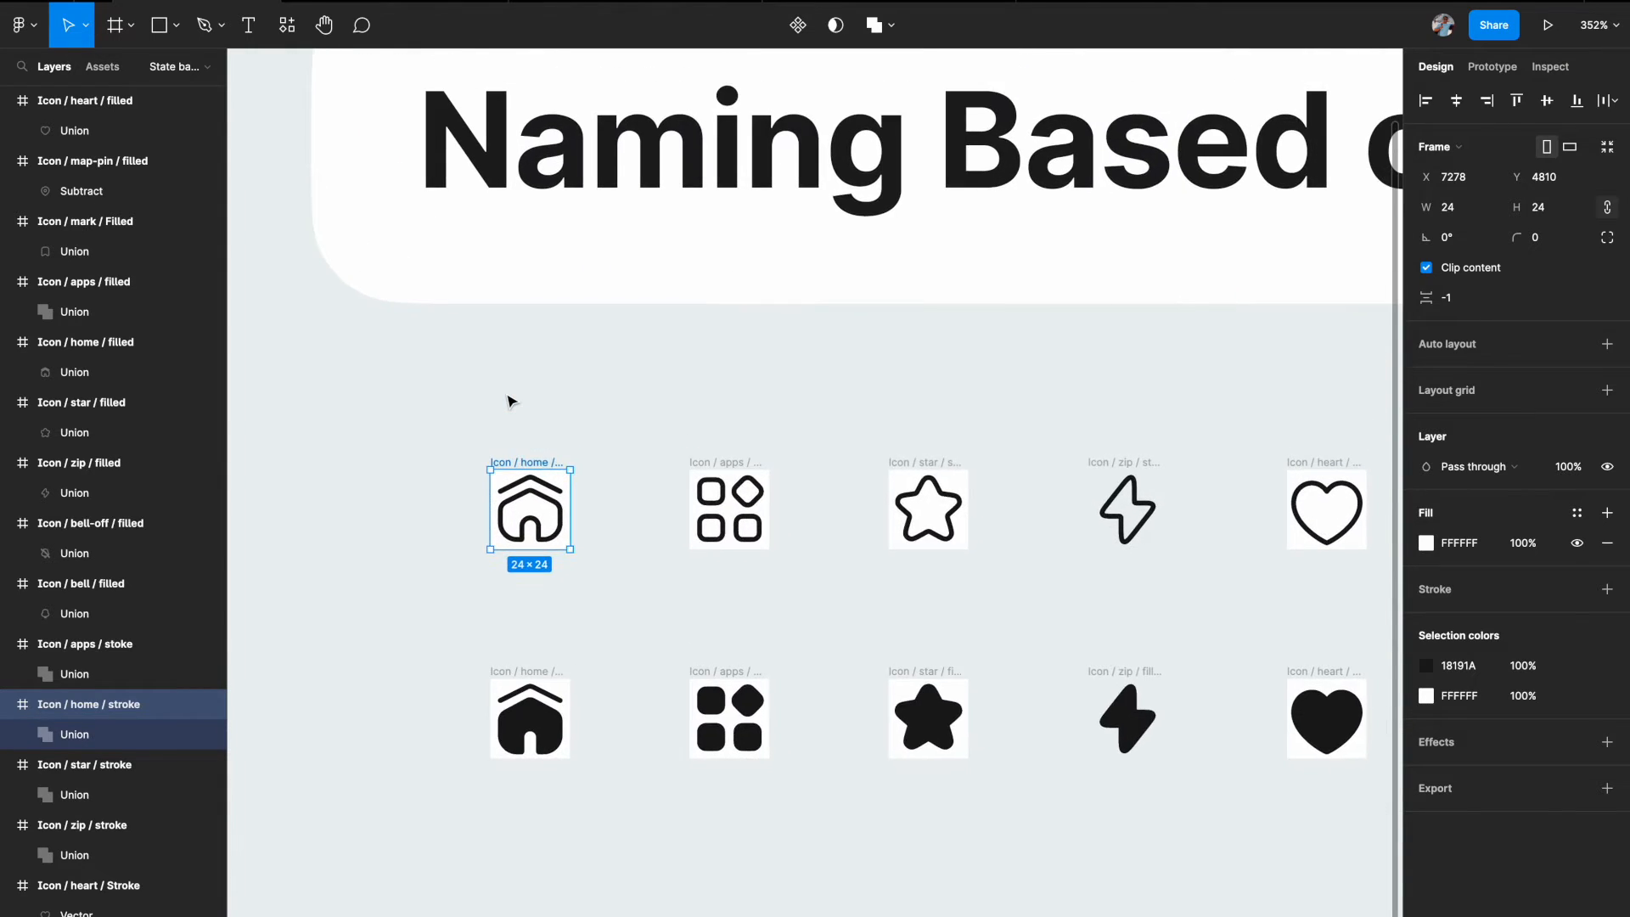
{"action": "scroll", "coordinate": [508, 399], "scroll_direction": "down", "scroll_amount": 2}
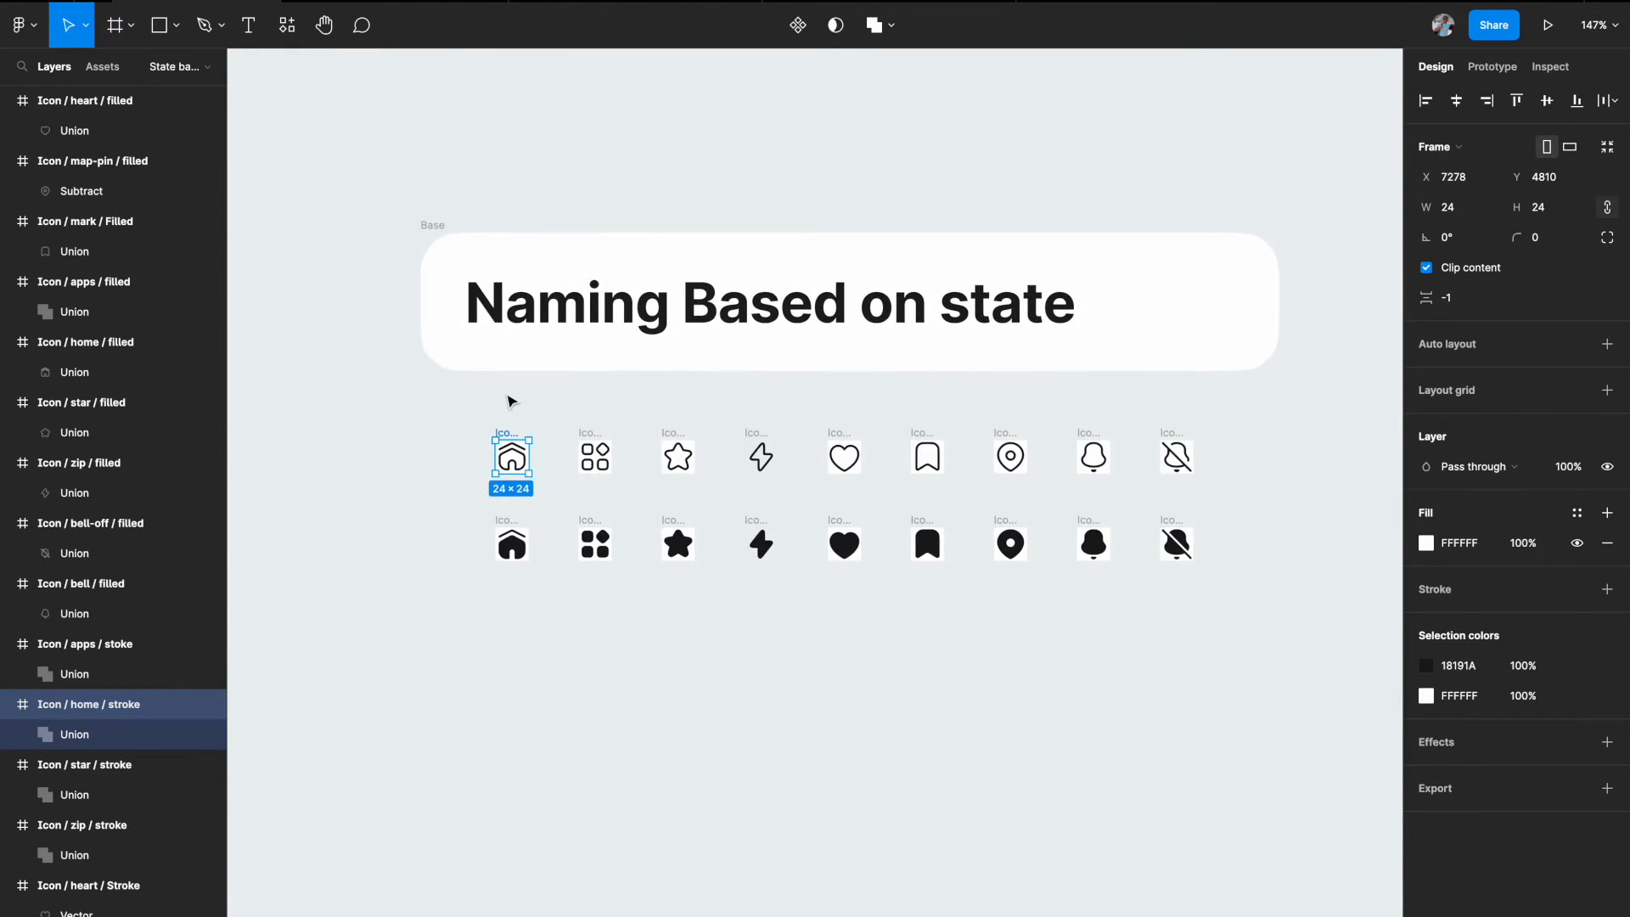
{"action": "scroll", "coordinate": [508, 399], "scroll_direction": "up", "scroll_amount": 2}
{"action": "left_click", "coordinate": [344, 466]}
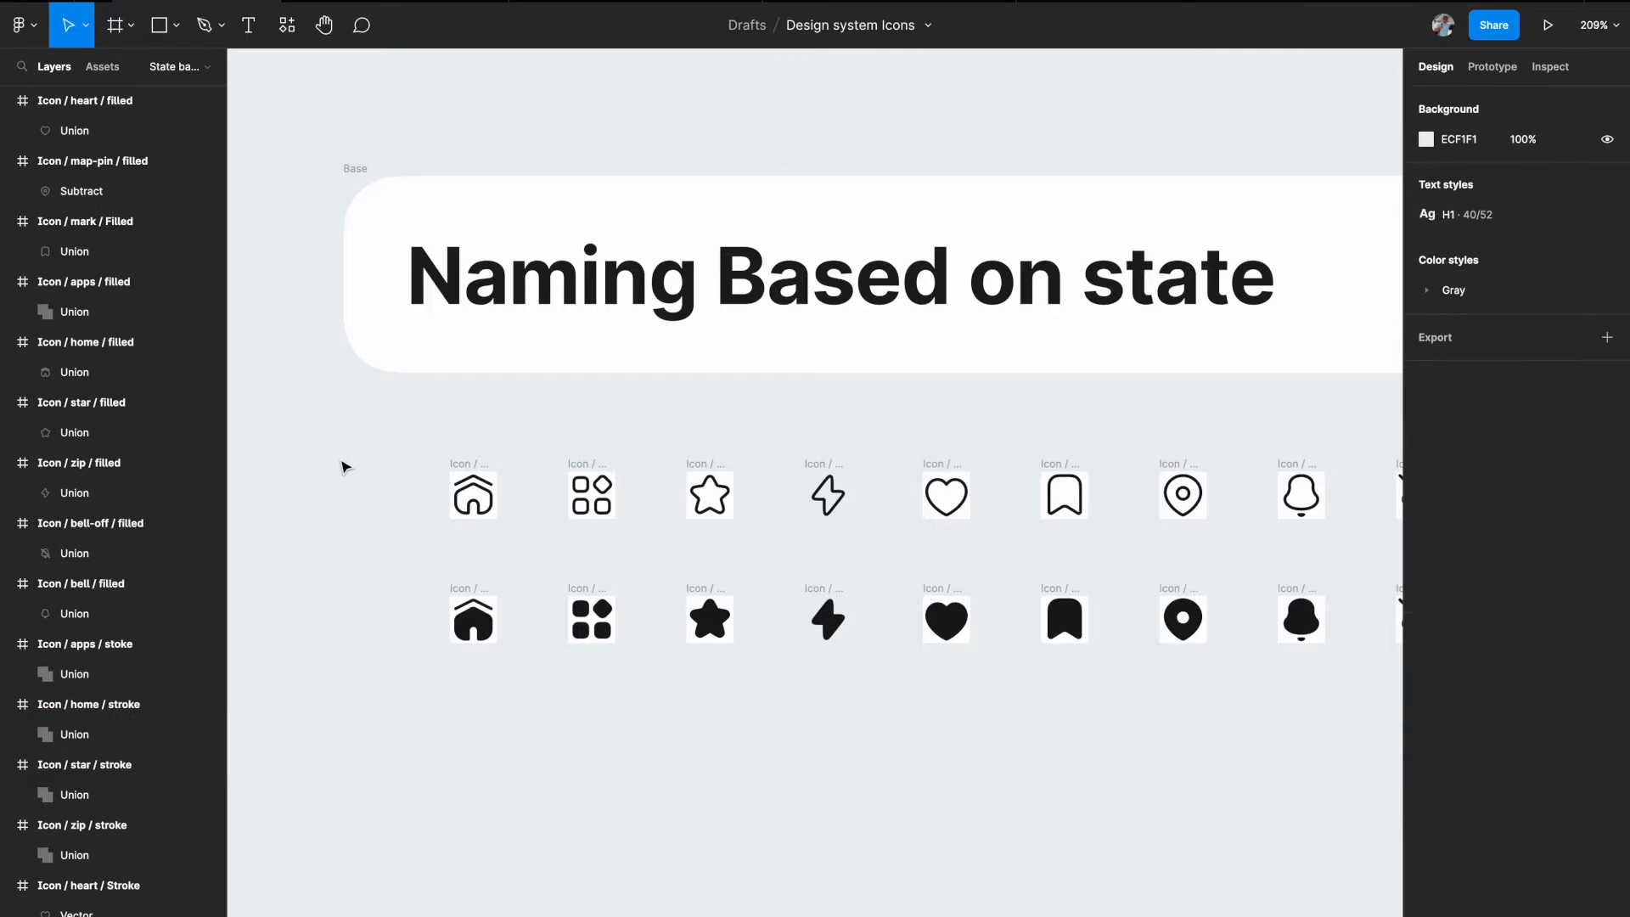
- Compare how the outlined and the filled home icon frames are named, viewing each name at high magnification
{"action": "scroll", "coordinate": [344, 466], "scroll_direction": "right", "scroll_amount": 1}
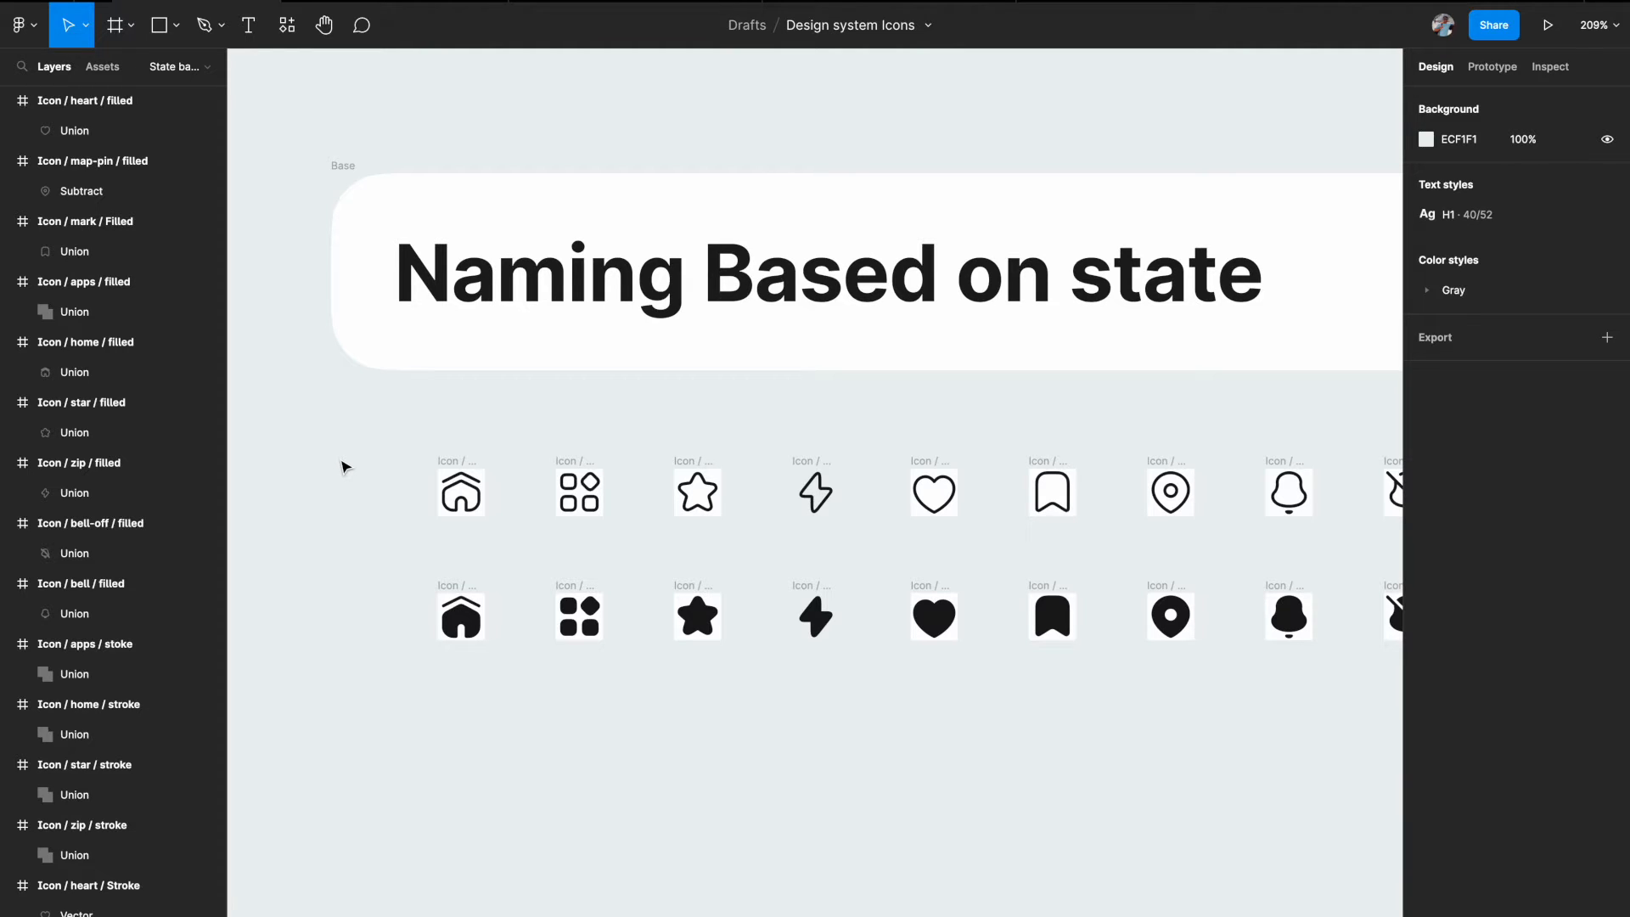
{"action": "scroll", "coordinate": [390, 505], "scroll_direction": "up", "scroll_amount": 5}
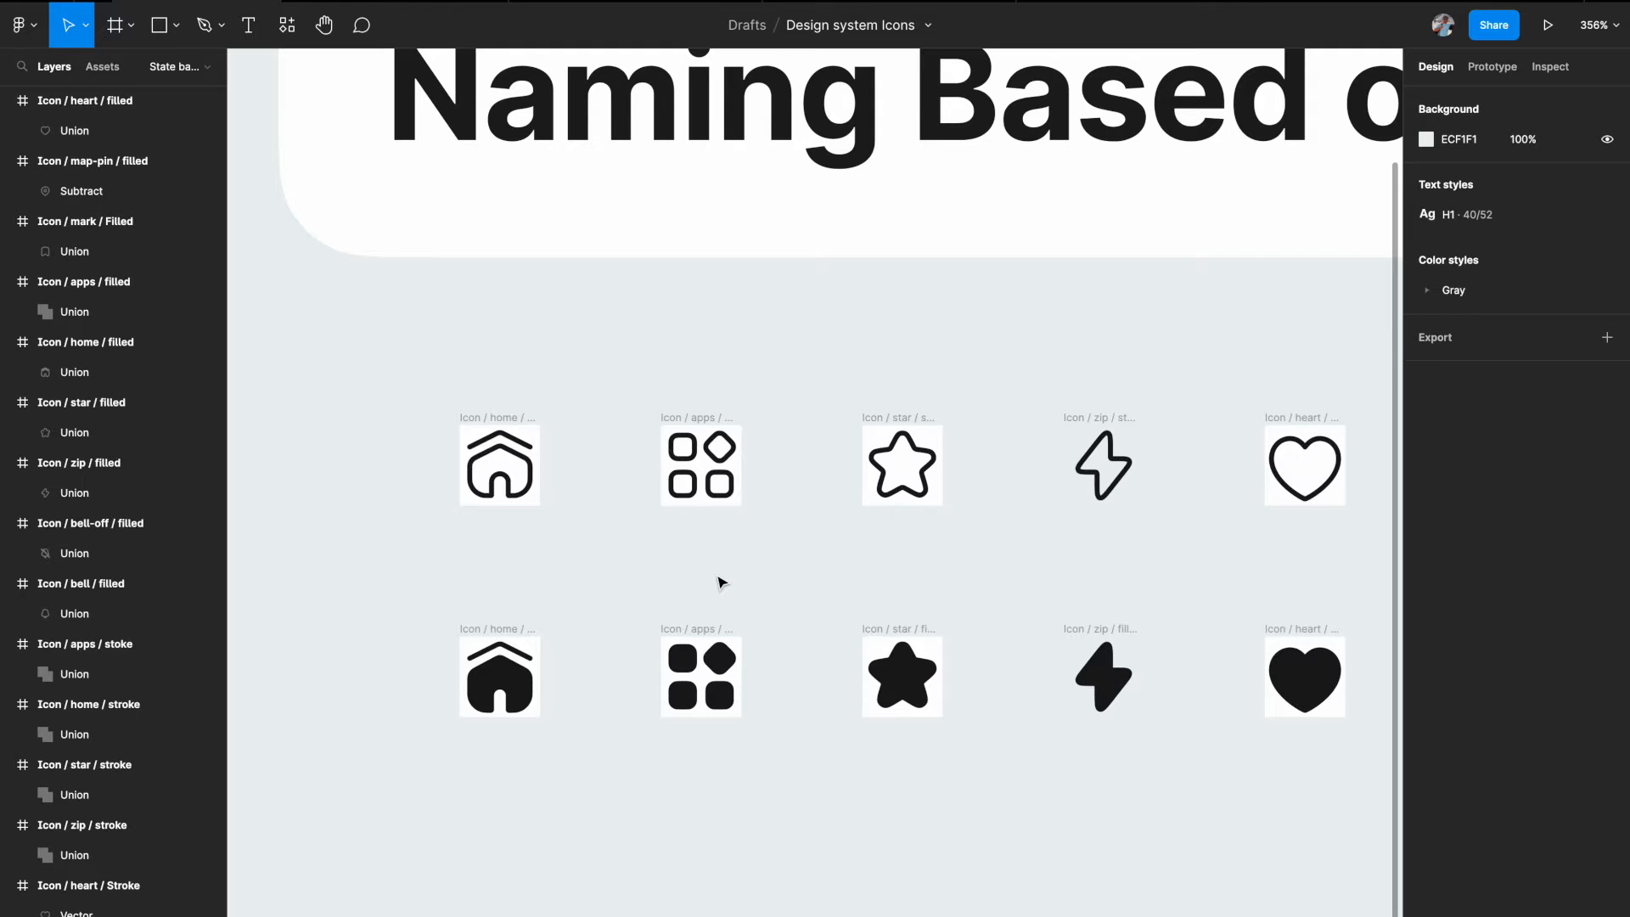
{"action": "scroll", "coordinate": [447, 520], "scroll_direction": "up", "scroll_amount": 3}
{"action": "left_click", "coordinate": [476, 395]}
{"action": "scroll", "coordinate": [488, 390], "scroll_direction": "up", "scroll_amount": 10}
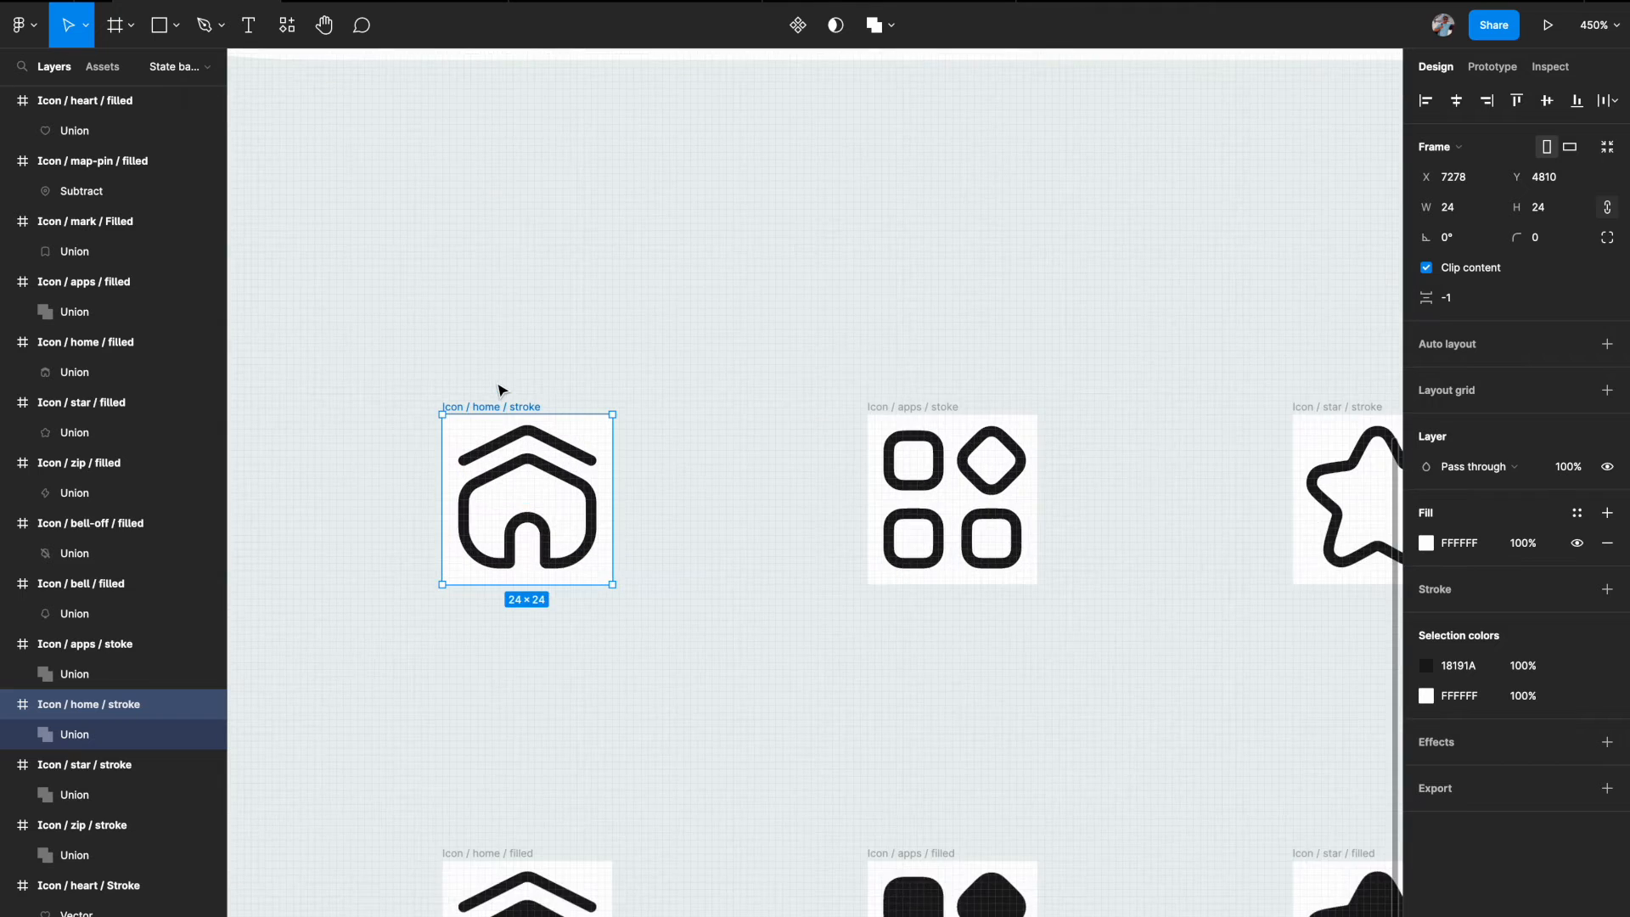
{"action": "scroll", "coordinate": [496, 382], "scroll_direction": "up", "scroll_amount": 3}
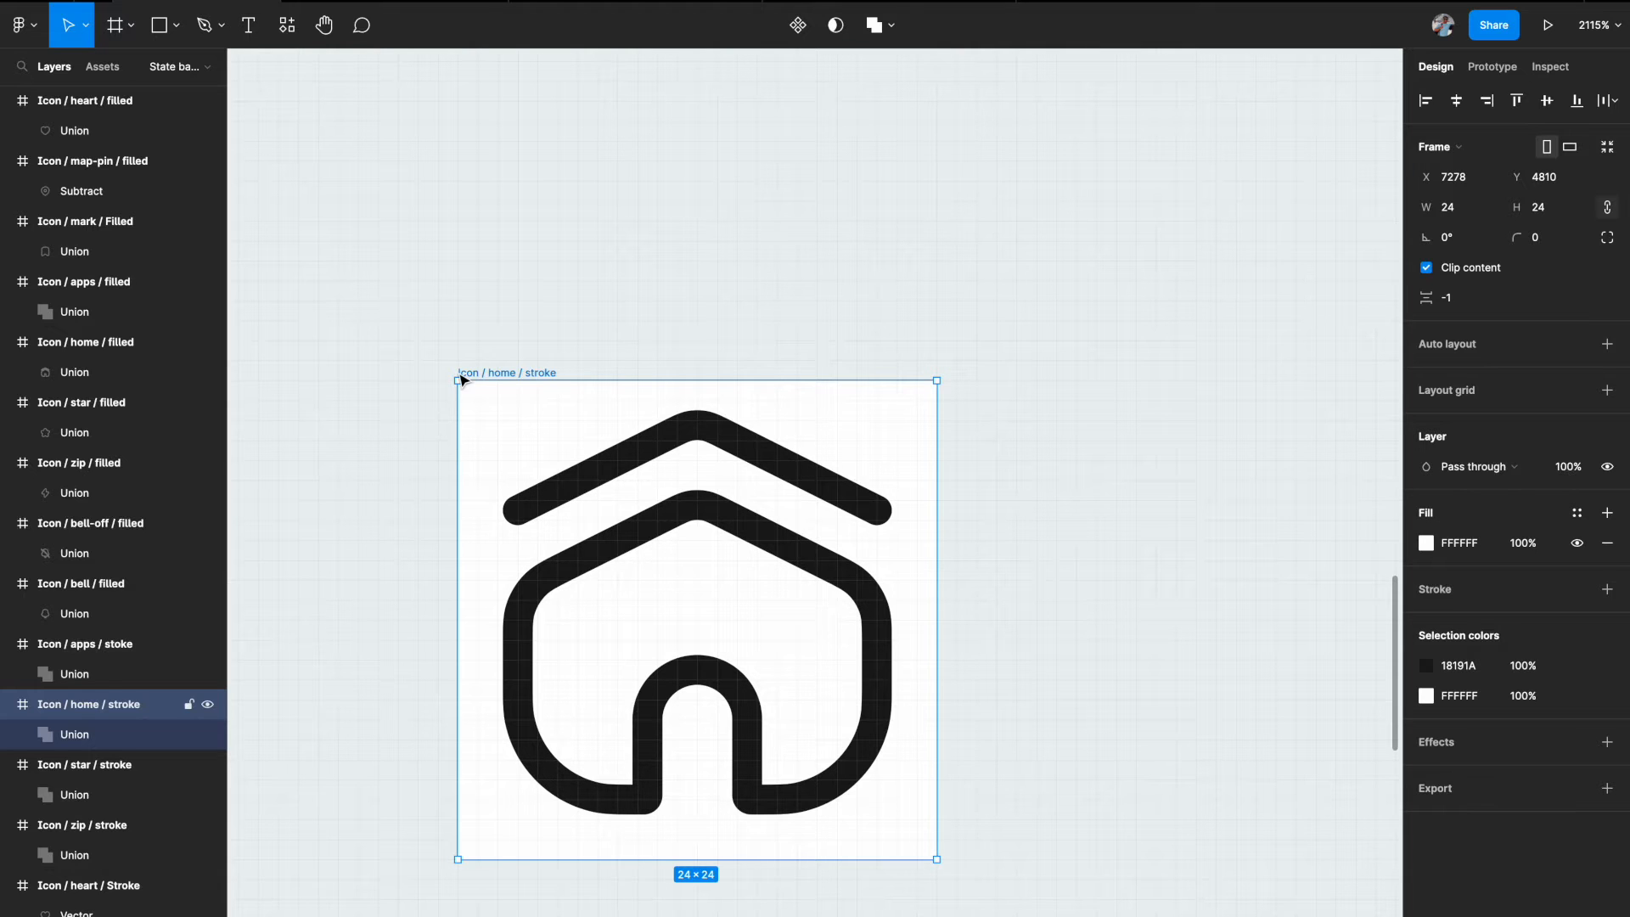
{"action": "scroll", "coordinate": [463, 379], "scroll_direction": "up", "scroll_amount": 5}
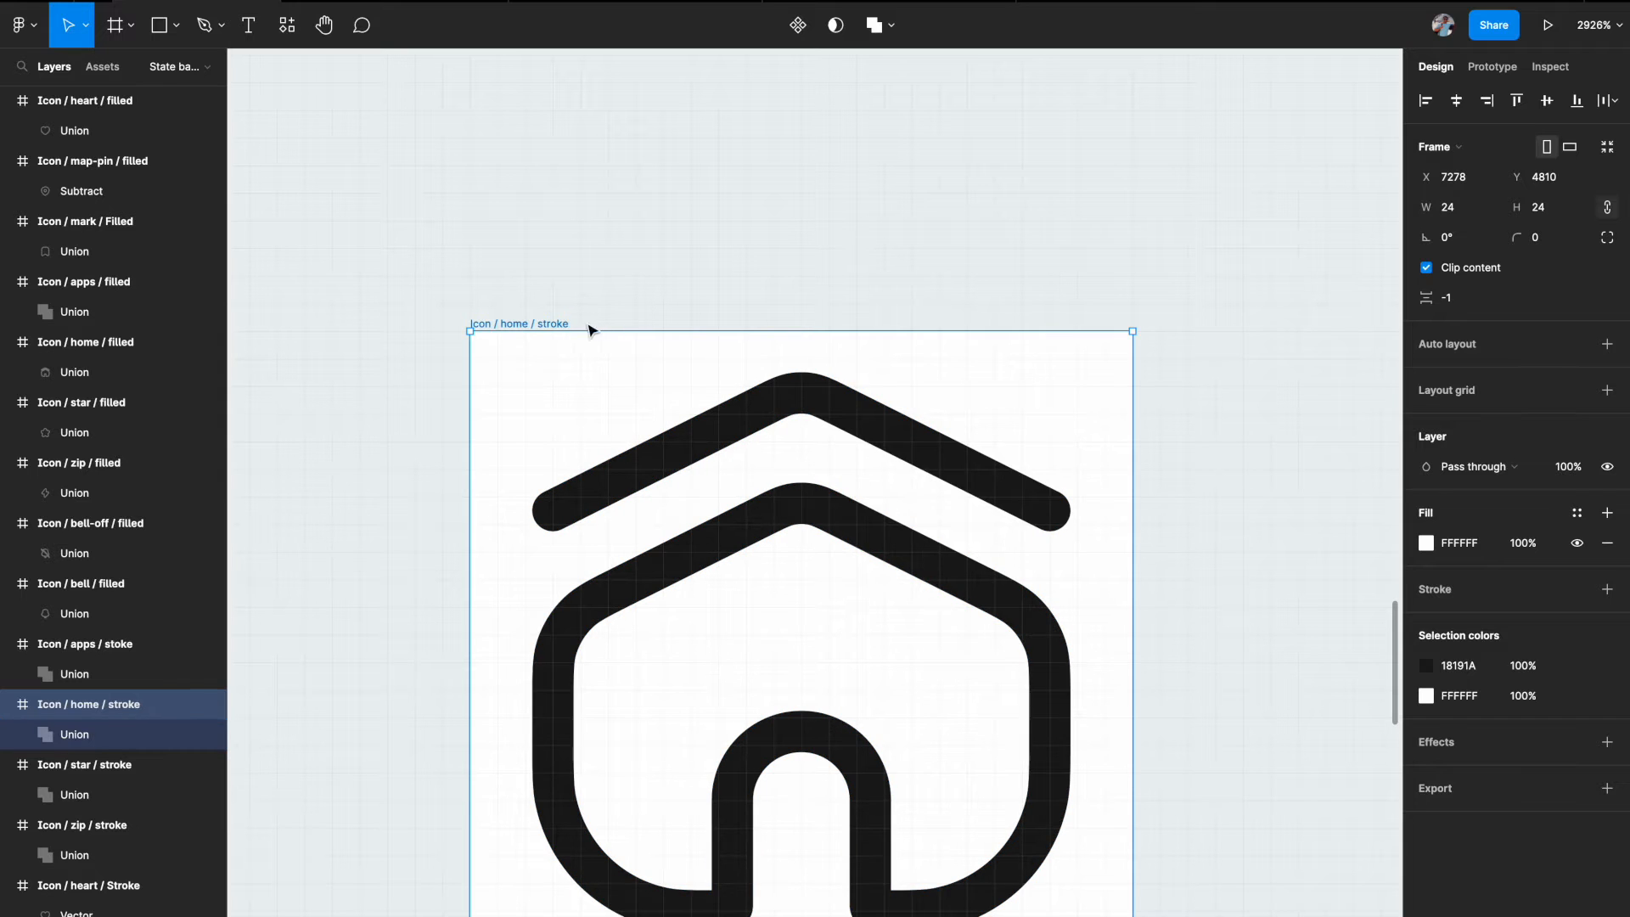
{"action": "scroll", "coordinate": [575, 326], "scroll_direction": "down", "scroll_amount": 3, "text": "ctrl"}
{"action": "scroll", "coordinate": [574, 332], "scroll_direction": "down", "scroll_amount": 10}
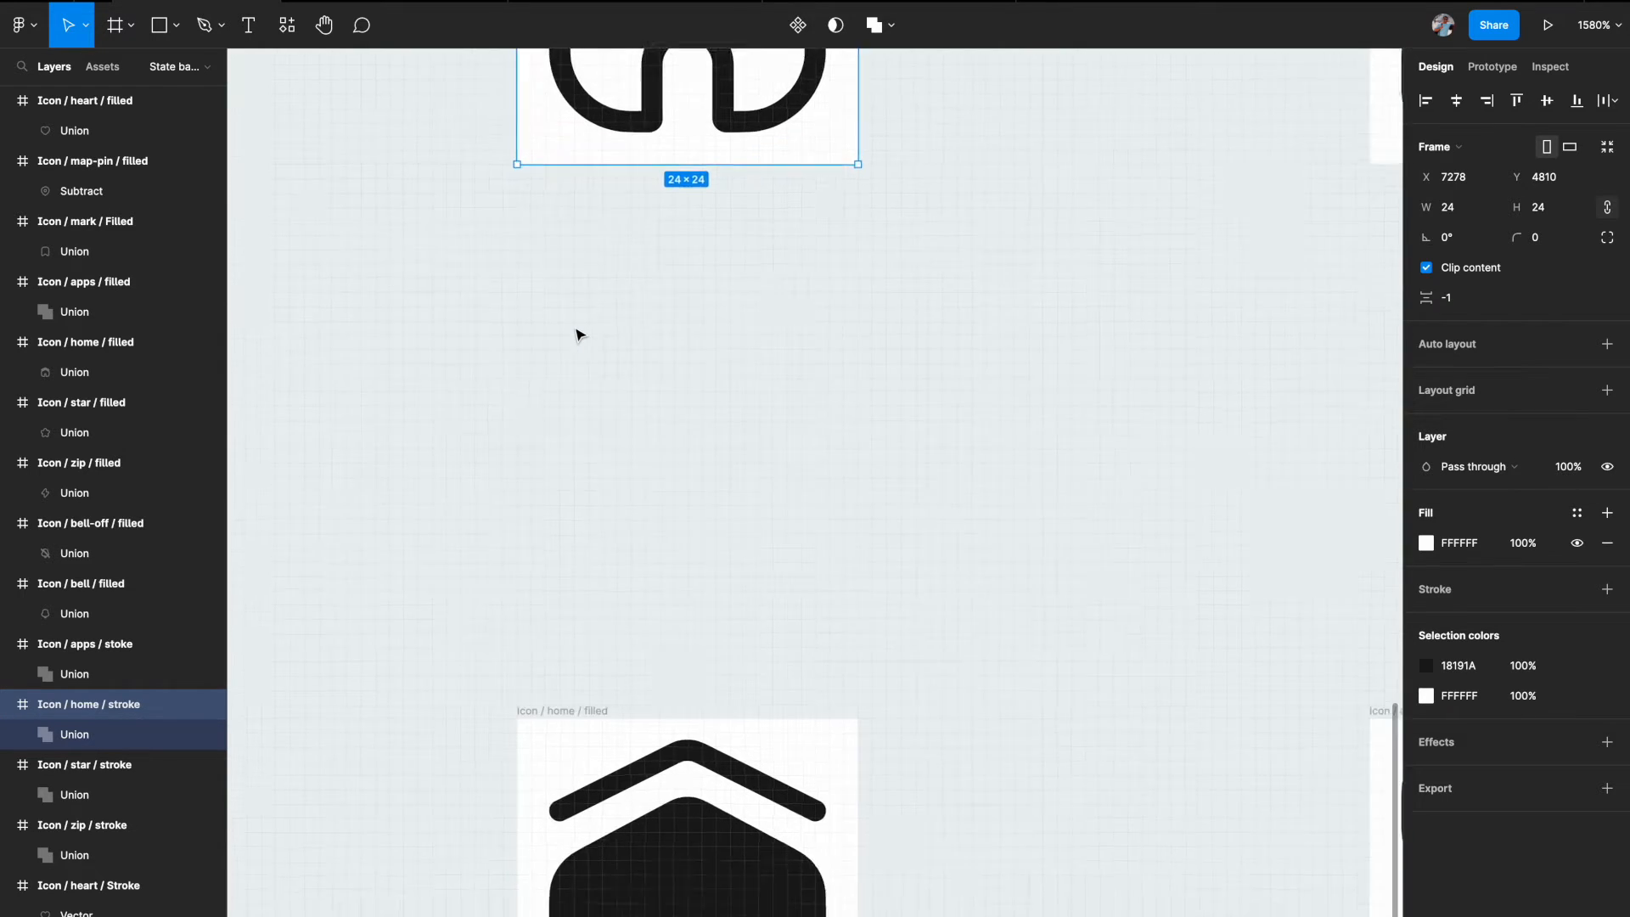
{"action": "scroll", "coordinate": [580, 319], "scroll_direction": "up", "scroll_amount": 3, "text": "ctrl"}
{"action": "left_click", "coordinate": [589, 284]}
{"action": "scroll", "coordinate": [589, 287], "scroll_direction": "up", "scroll_amount": 3, "text": "ctrl"}
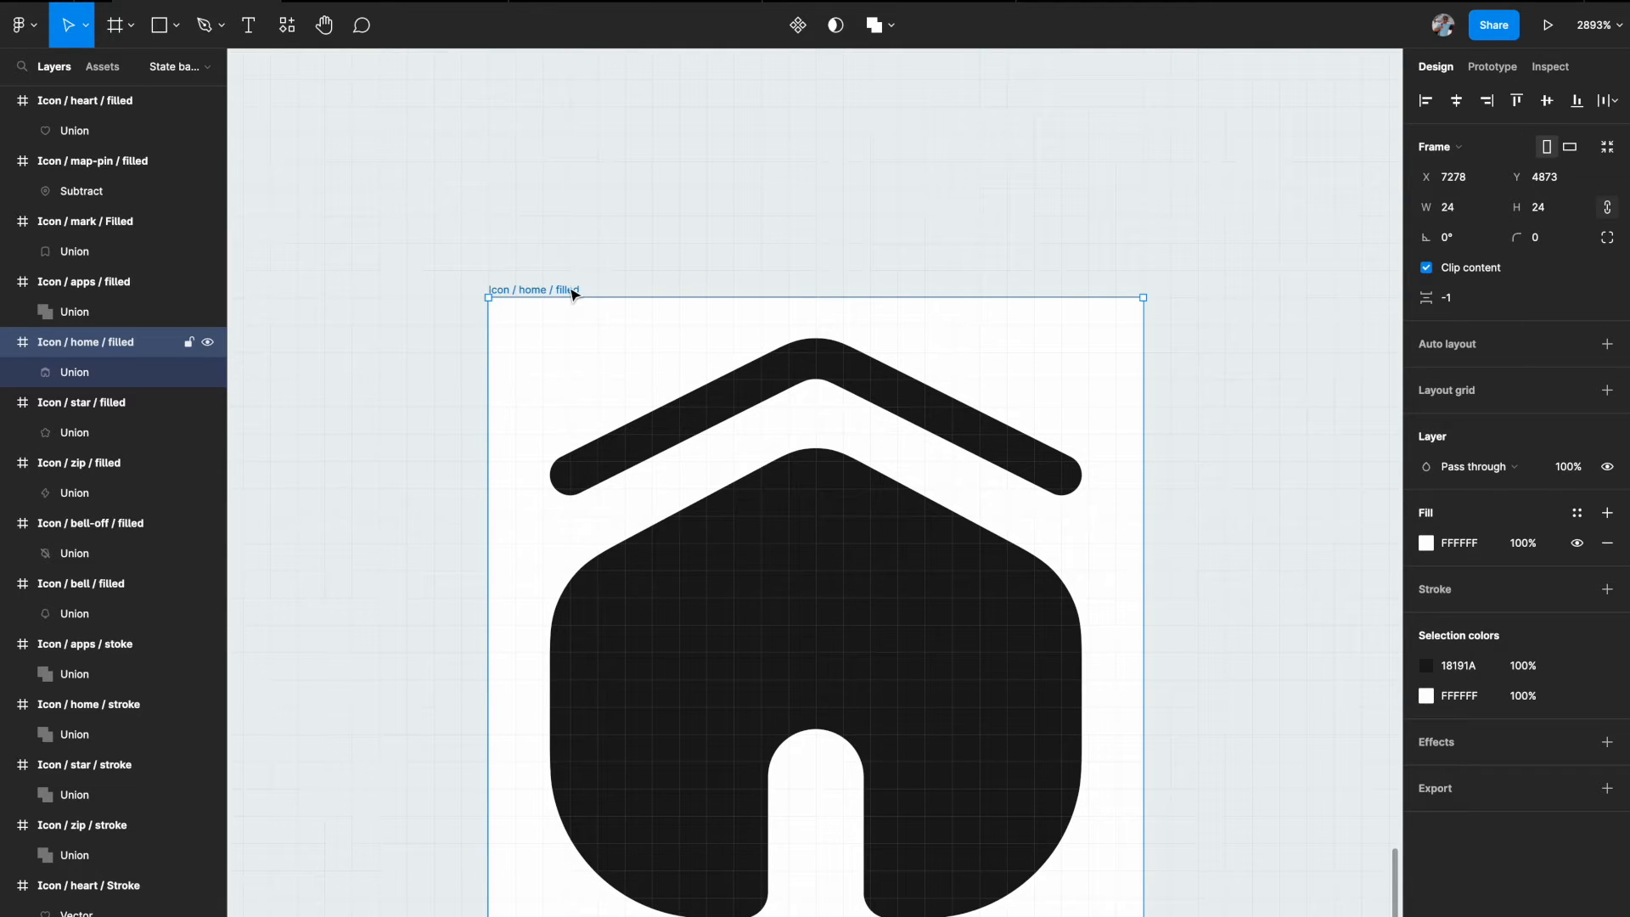
- Check the frame names of the outlined and the filled apps icons
{"action": "scroll", "coordinate": [574, 294], "scroll_direction": "down", "scroll_amount": 10, "text": "ctrl"}
{"action": "scroll", "coordinate": [648, 262], "scroll_direction": "up", "scroll_amount": 2}
{"action": "scroll", "coordinate": [648, 262], "scroll_direction": "right", "scroll_amount": 2}
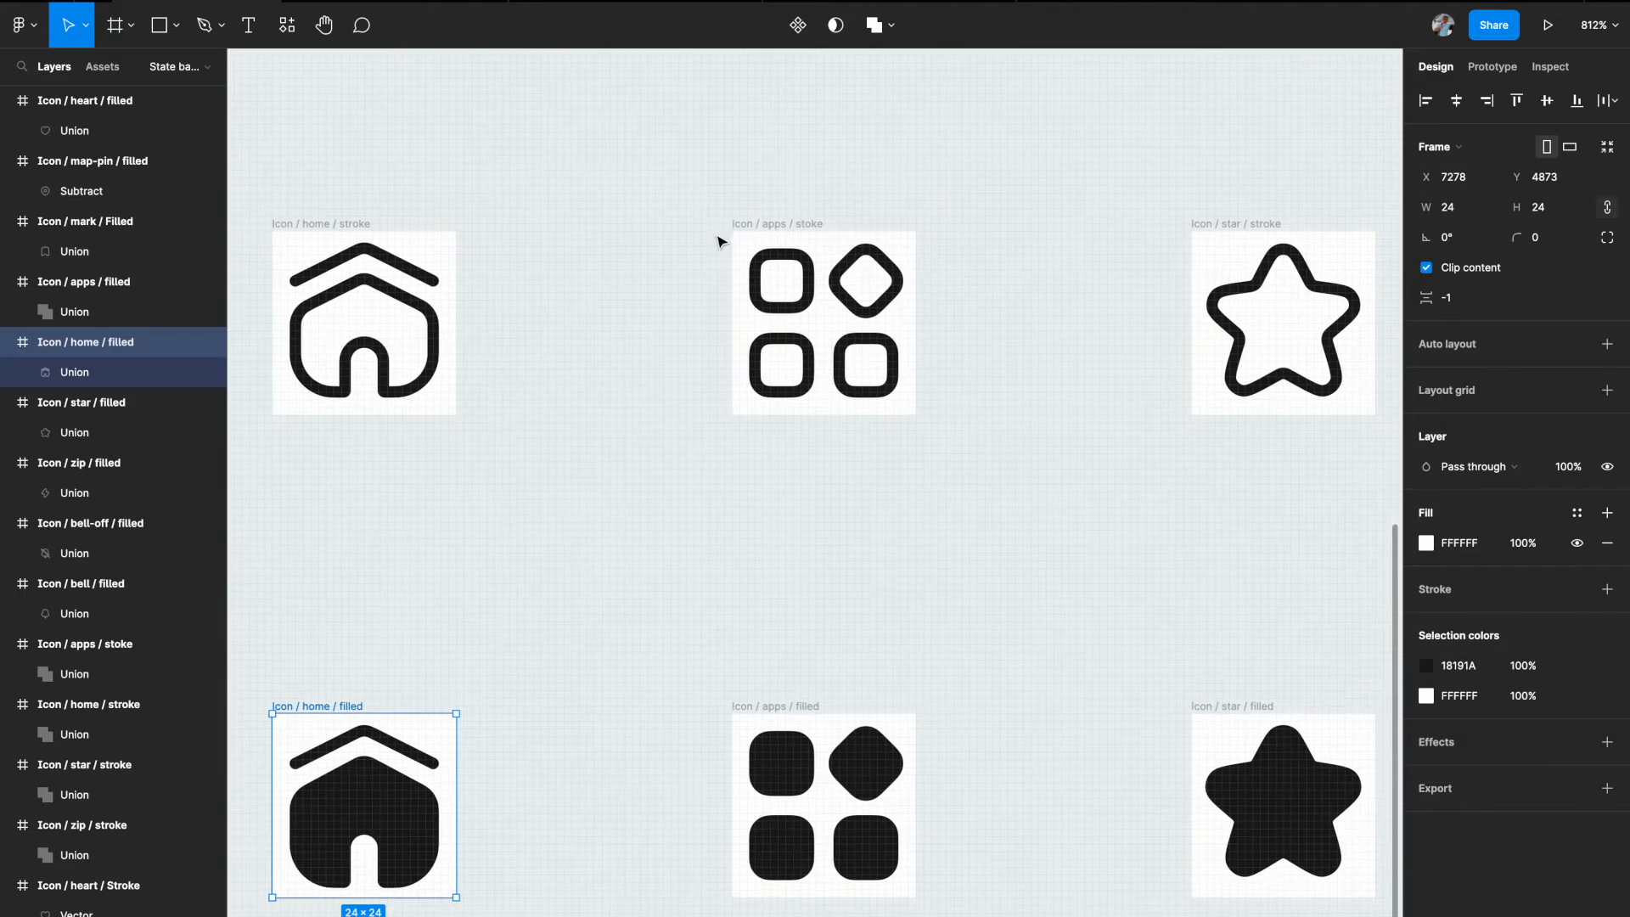
{"action": "scroll", "coordinate": [767, 213], "scroll_direction": "up", "scroll_amount": 5, "text": "ctrl"}
{"action": "scroll", "coordinate": [767, 212], "scroll_direction": "up", "scroll_amount": 3, "text": "ctrl"}
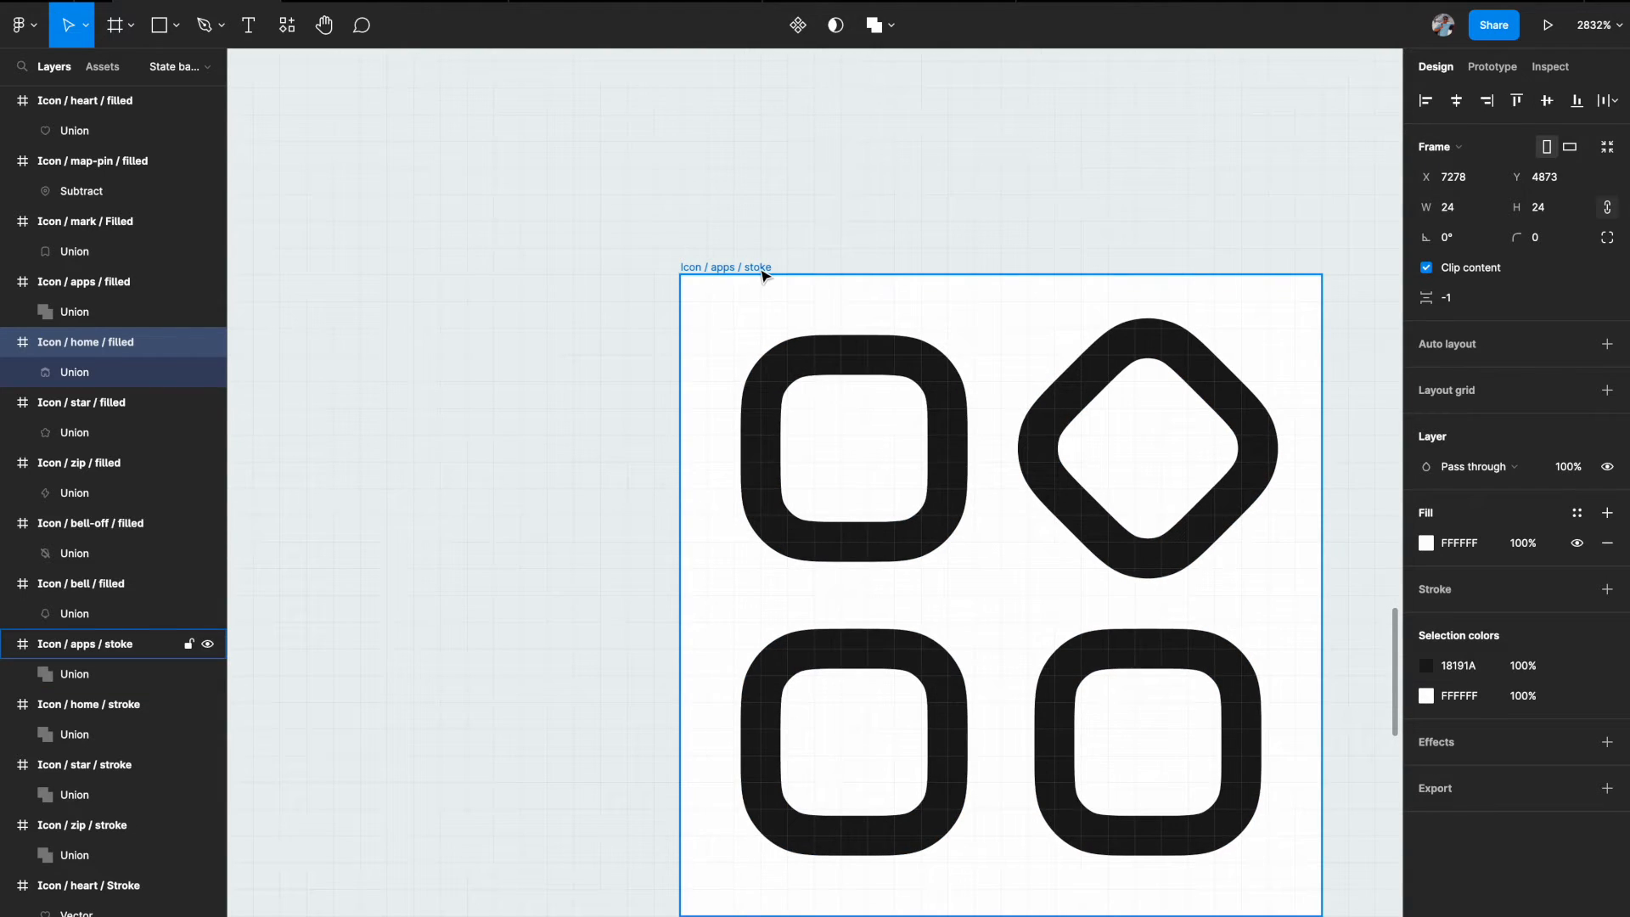
{"action": "scroll", "coordinate": [764, 275], "scroll_direction": "up", "scroll_amount": 1, "text": "ctrl"}
{"action": "scroll", "coordinate": [764, 275], "scroll_direction": "up", "scroll_amount": 10}
{"action": "scroll", "coordinate": [765, 277], "scroll_direction": "down", "scroll_amount": 1}
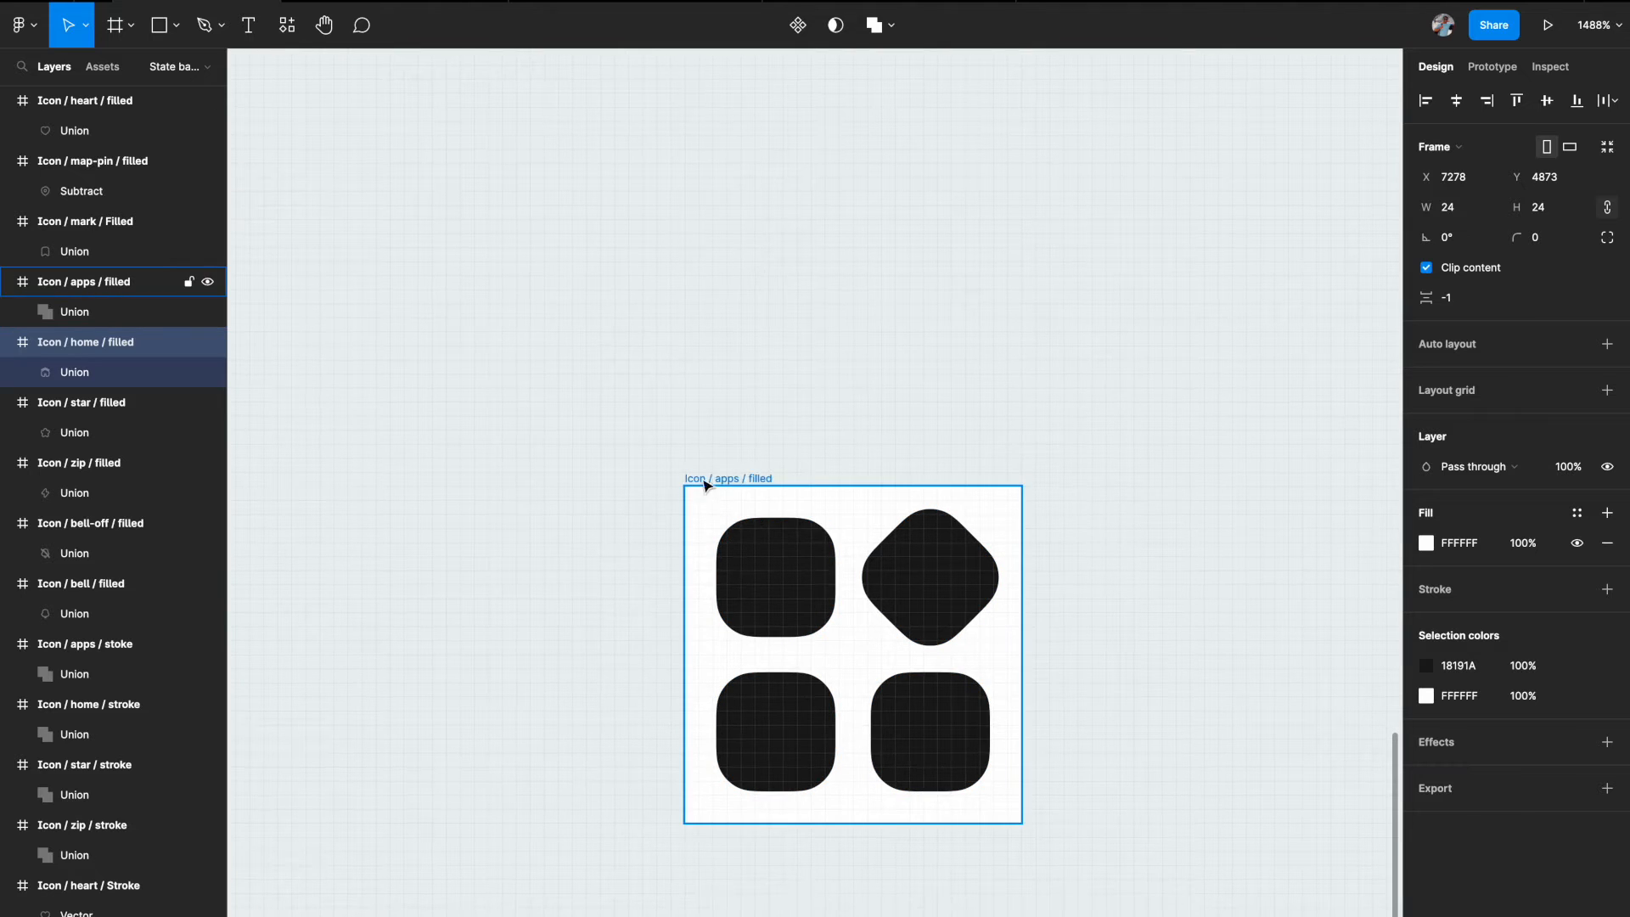
- Check the frame naming of the star icons, viewing the outlined star up close
{"action": "scroll", "coordinate": [766, 486], "scroll_direction": "down", "scroll_amount": 5, "text": "ctrl"}
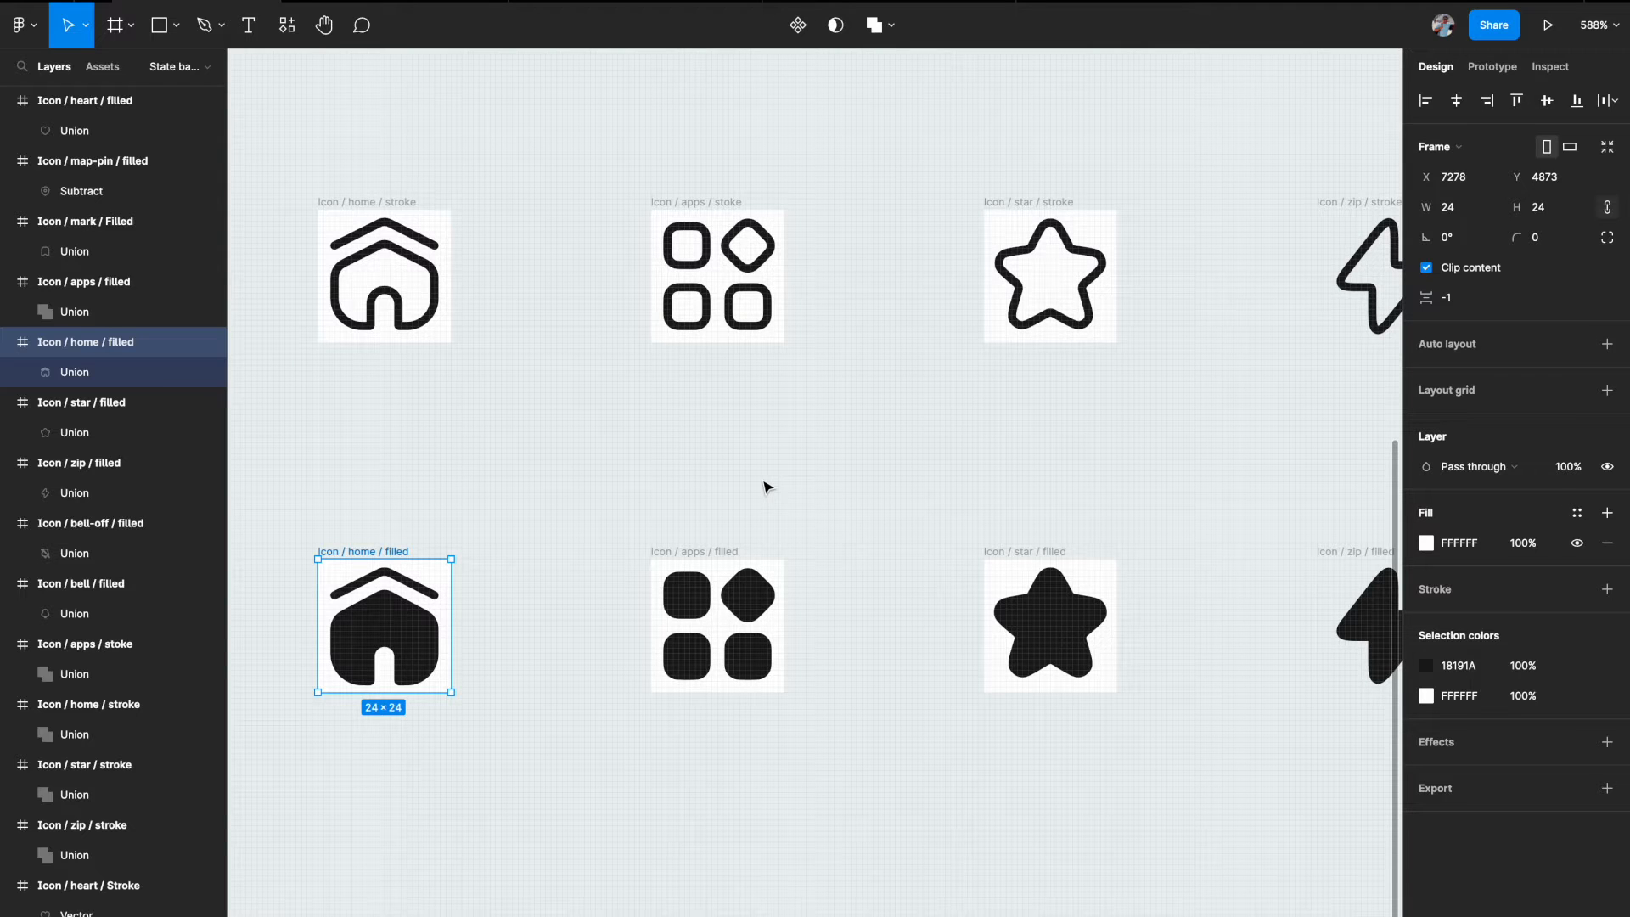
{"action": "scroll", "coordinate": [767, 486], "scroll_direction": "right", "scroll_amount": 5}
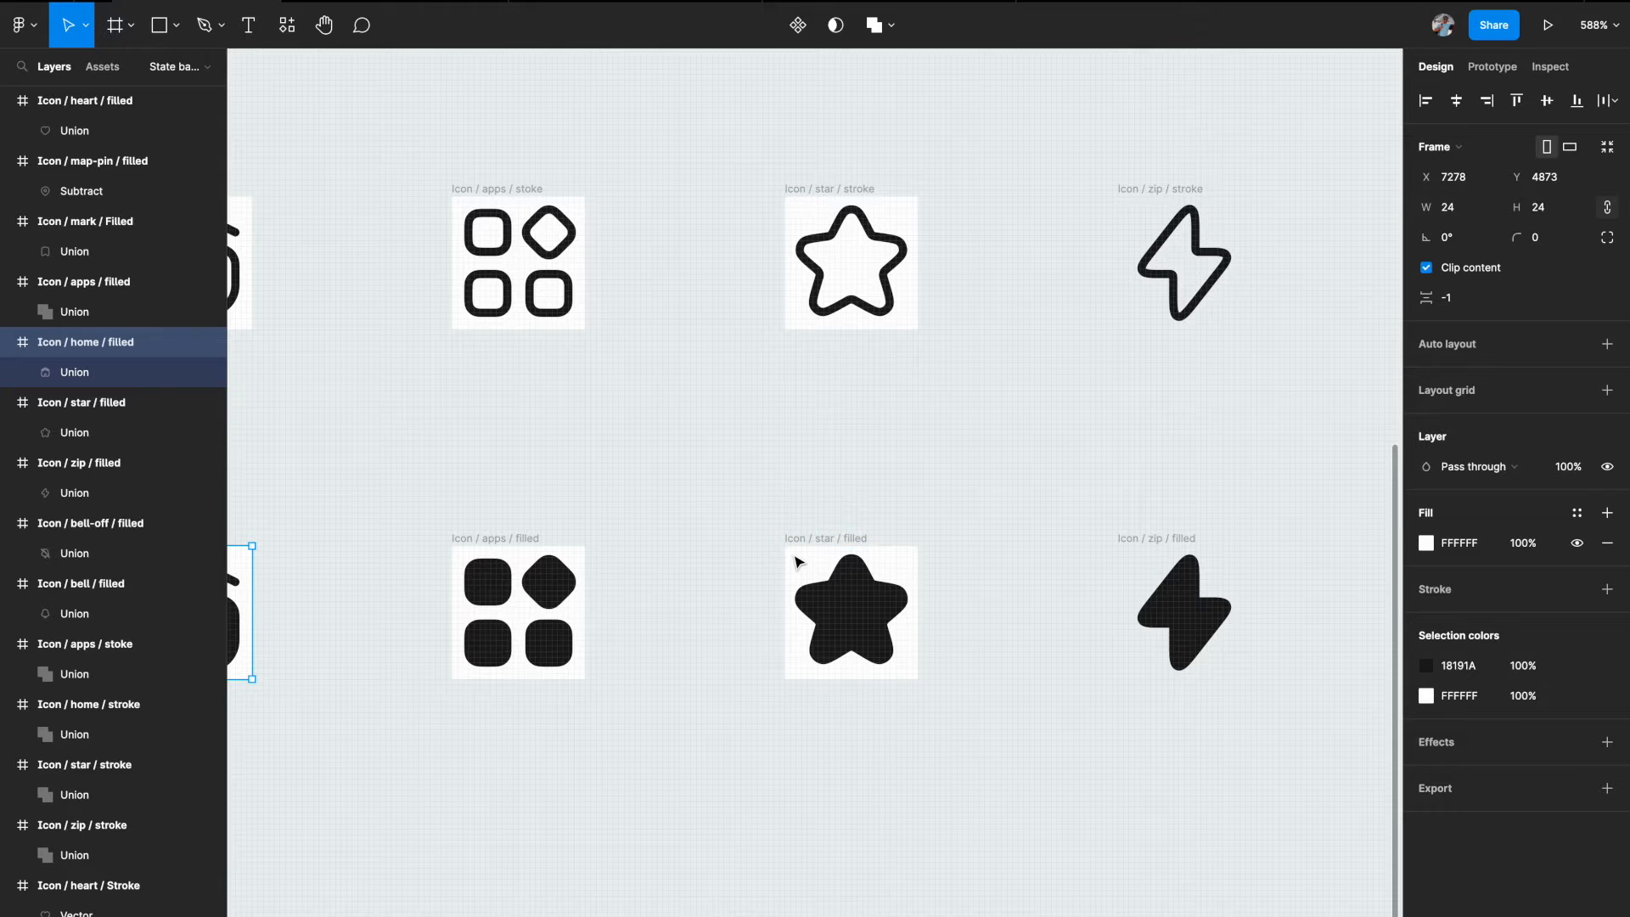
{"action": "scroll", "coordinate": [805, 208], "scroll_direction": "up", "scroll_amount": 3, "text": "ctrl"}
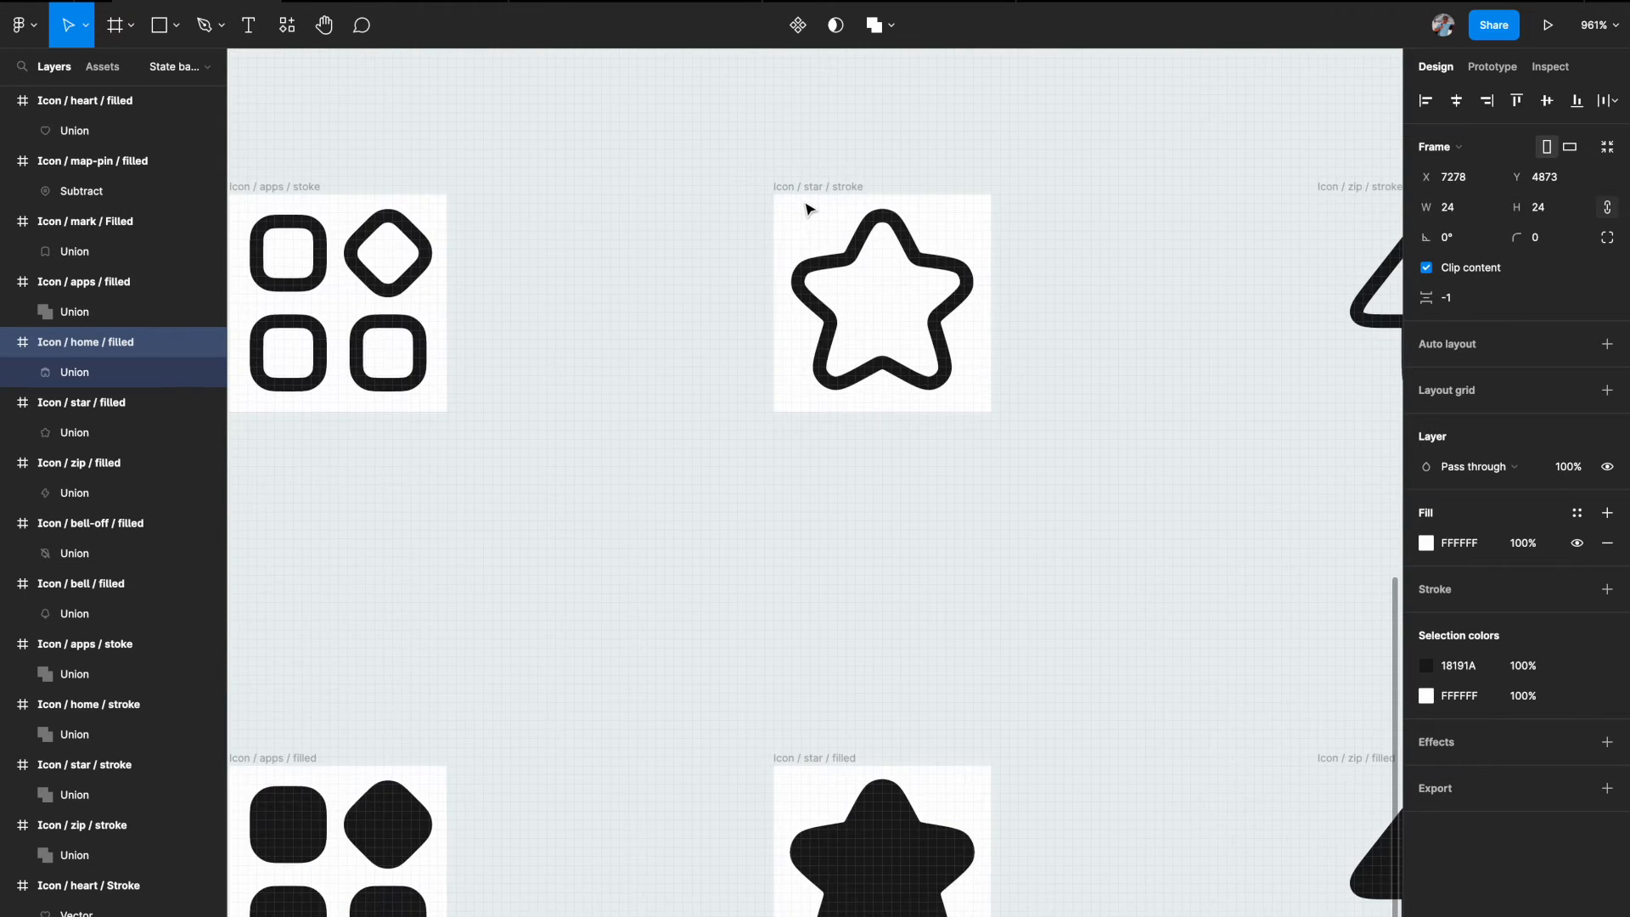
{"action": "scroll", "coordinate": [807, 208], "scroll_direction": "up", "scroll_amount": 3}
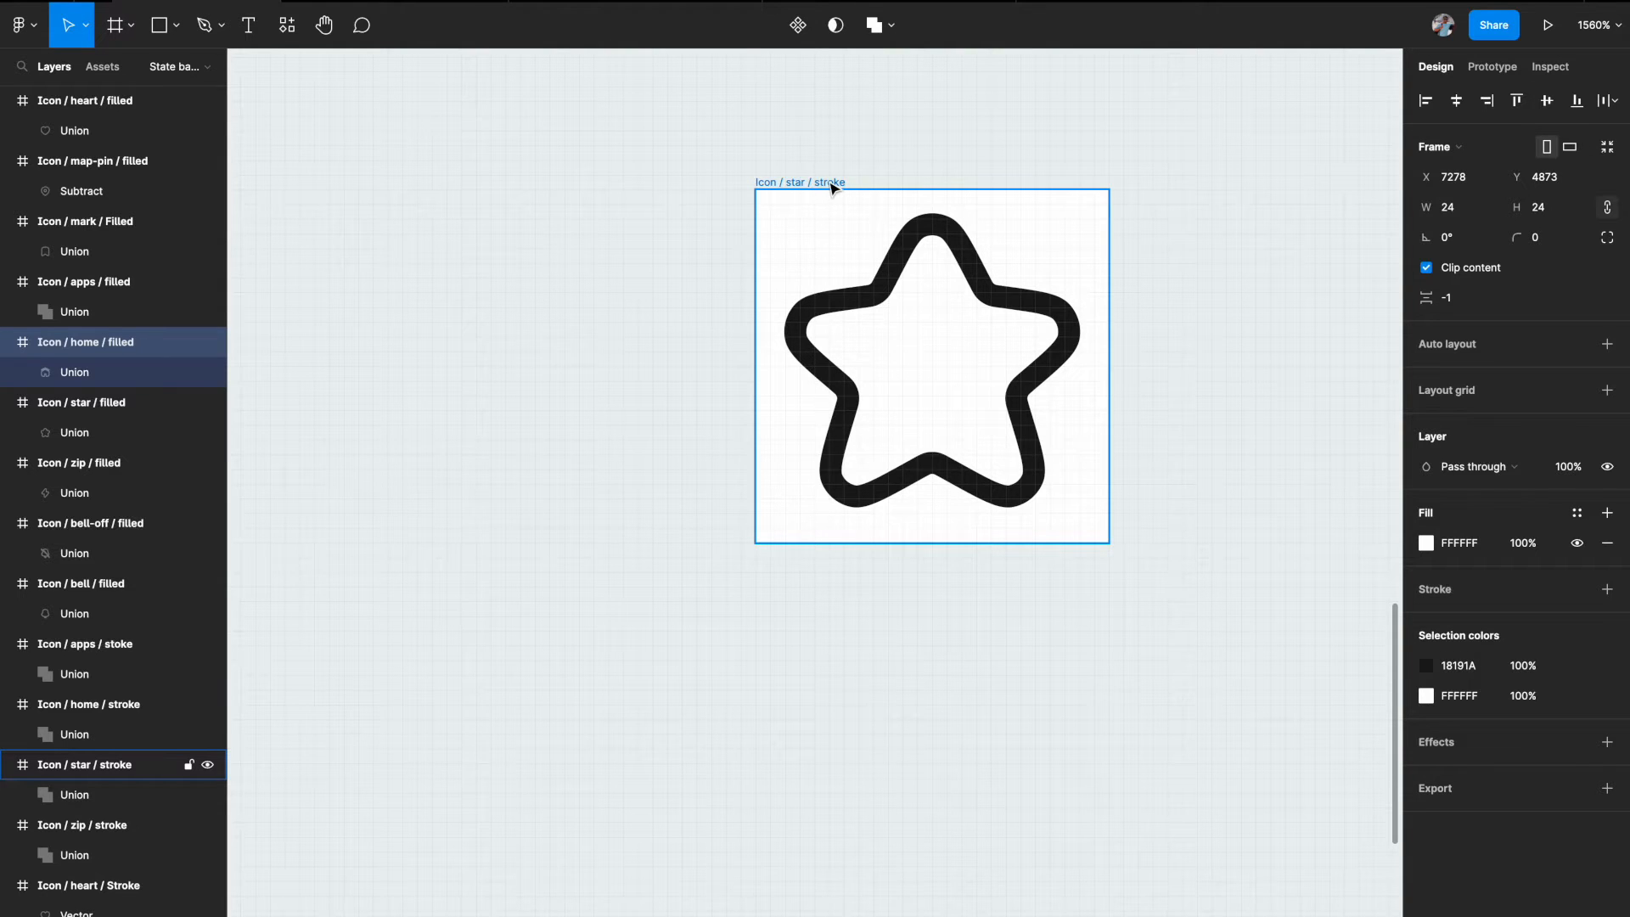
{"action": "scroll", "coordinate": [832, 191], "scroll_direction": "down", "scroll_amount": 5}
{"action": "scroll", "coordinate": [833, 190], "scroll_direction": "left", "scroll_amount": 2}
{"action": "scroll", "coordinate": [832, 188], "scroll_direction": "down", "scroll_amount": 4}
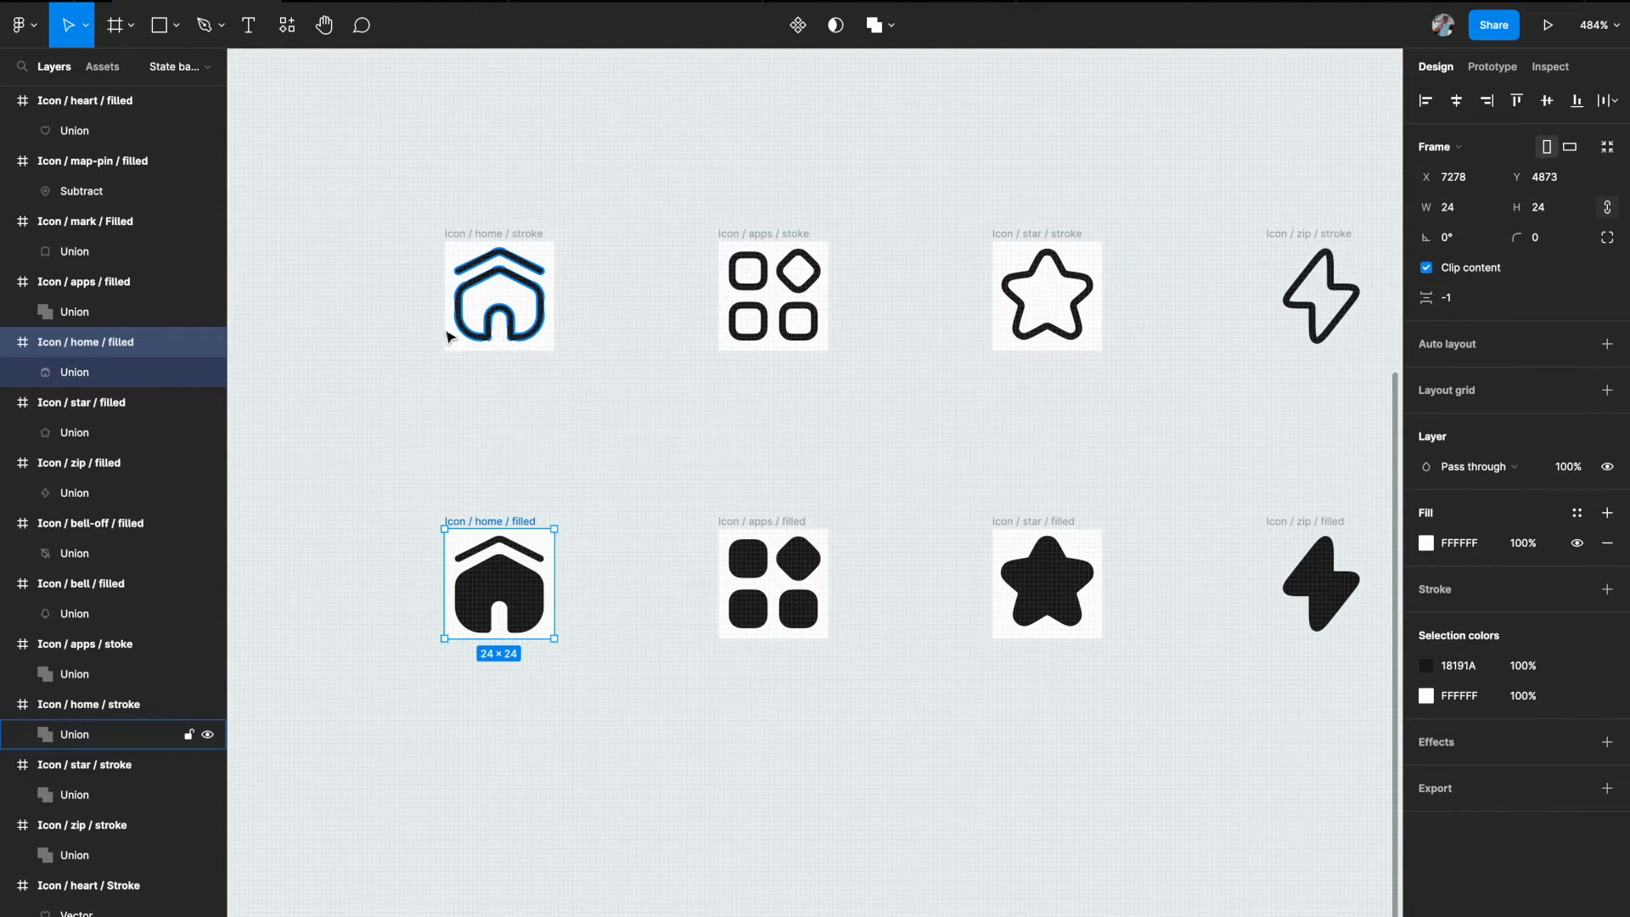
- Select all the outlined and filled icon frames below the state naming heading and hide their white fill
{"action": "left_click", "coordinate": [397, 351]}
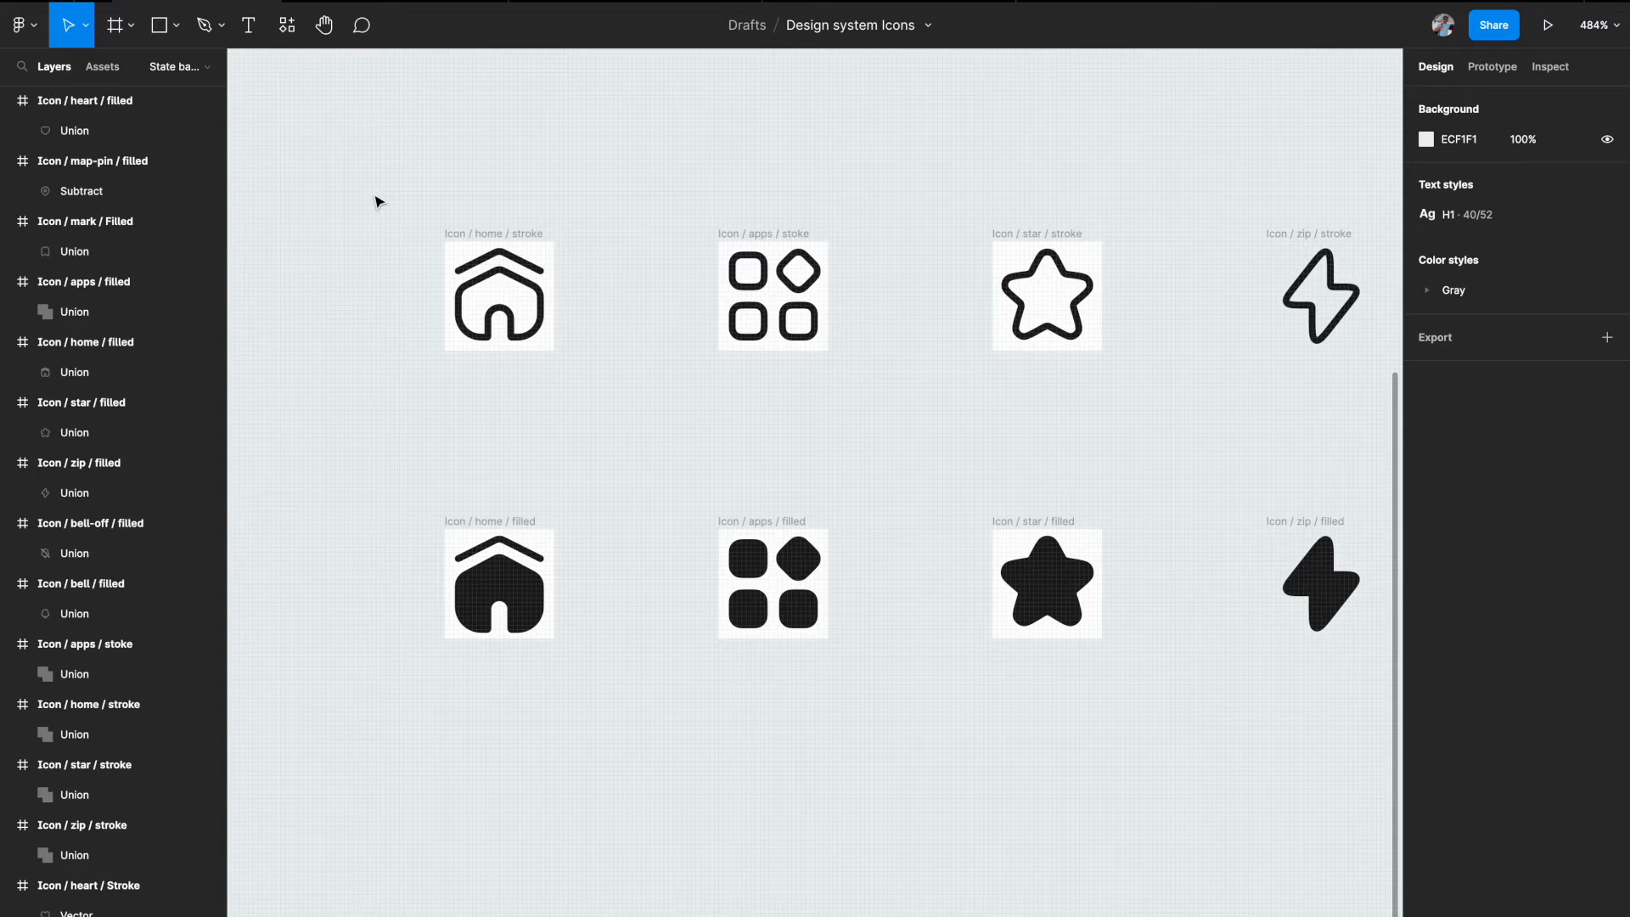
{"action": "left_click", "coordinate": [471, 234]}
{"action": "scroll", "coordinate": [472, 236], "scroll_direction": "down", "scroll_amount": 4}
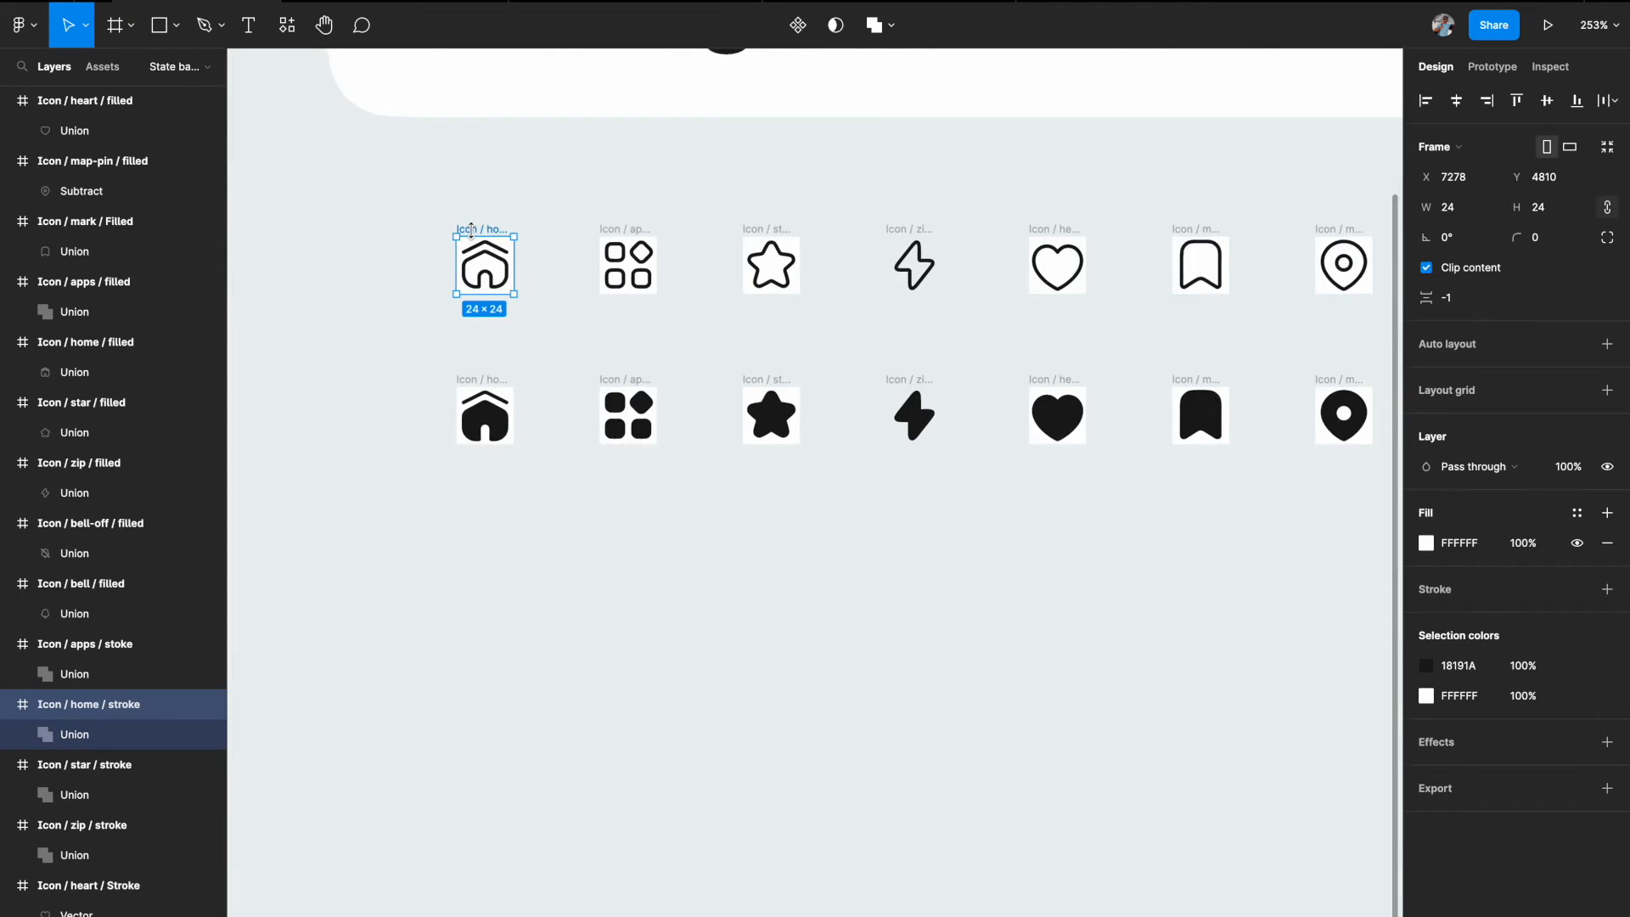
{"action": "left_click", "coordinate": [421, 256]}
{"action": "scroll", "coordinate": [421, 256], "scroll_direction": "down", "scroll_amount": 3}
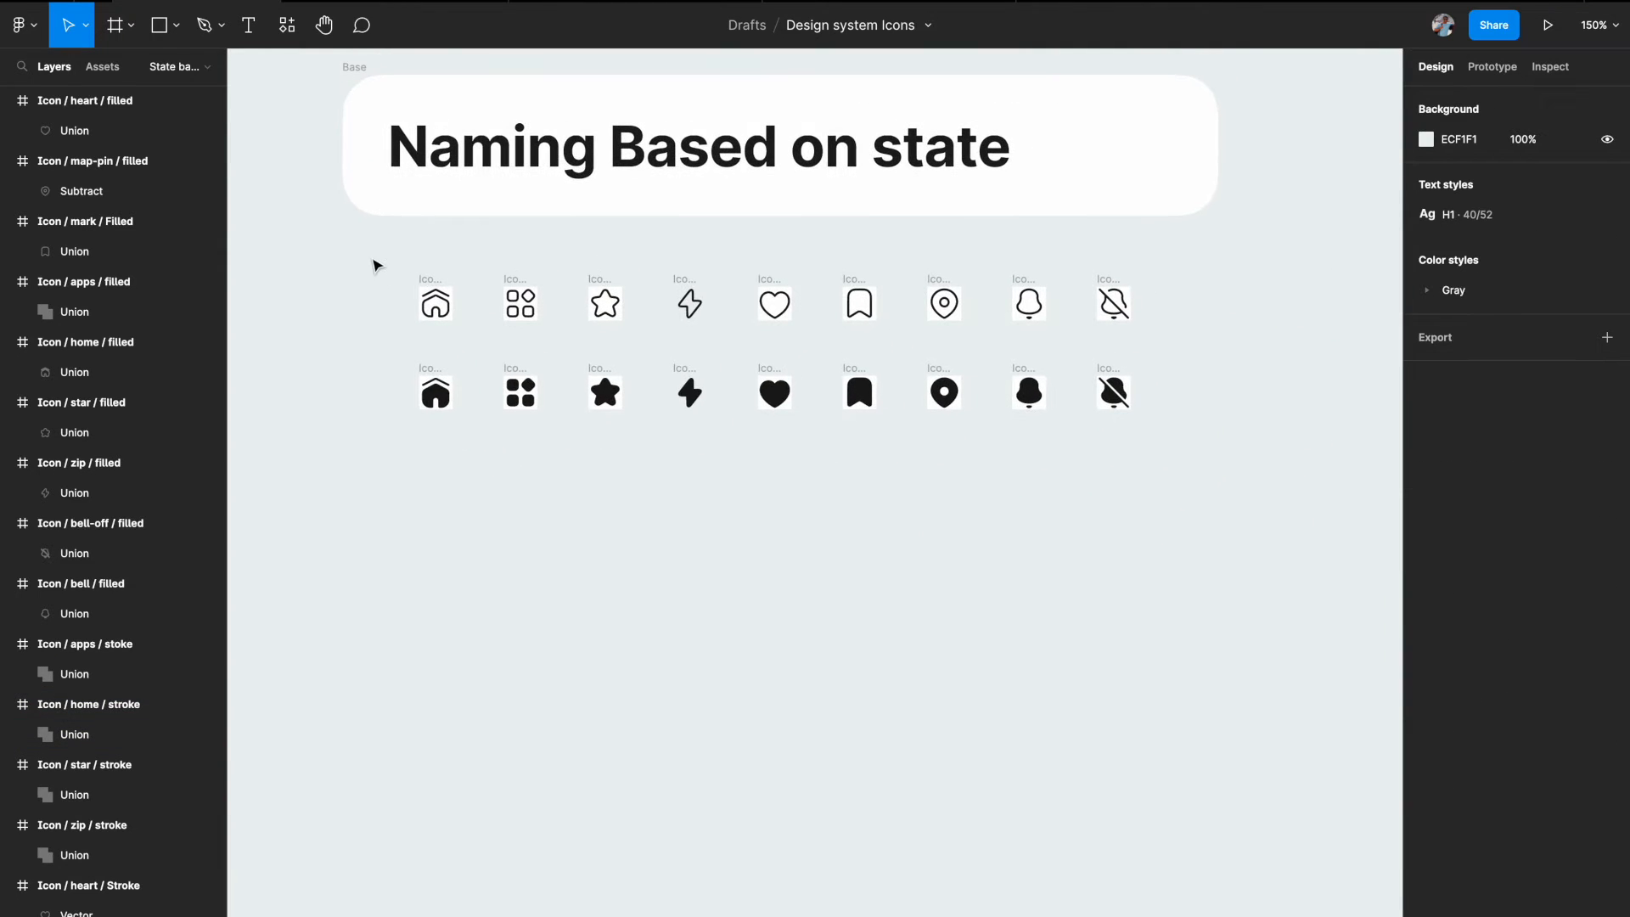
{"action": "left_click_drag", "start_coordinate": [355, 248], "coordinate": [1210, 640]}
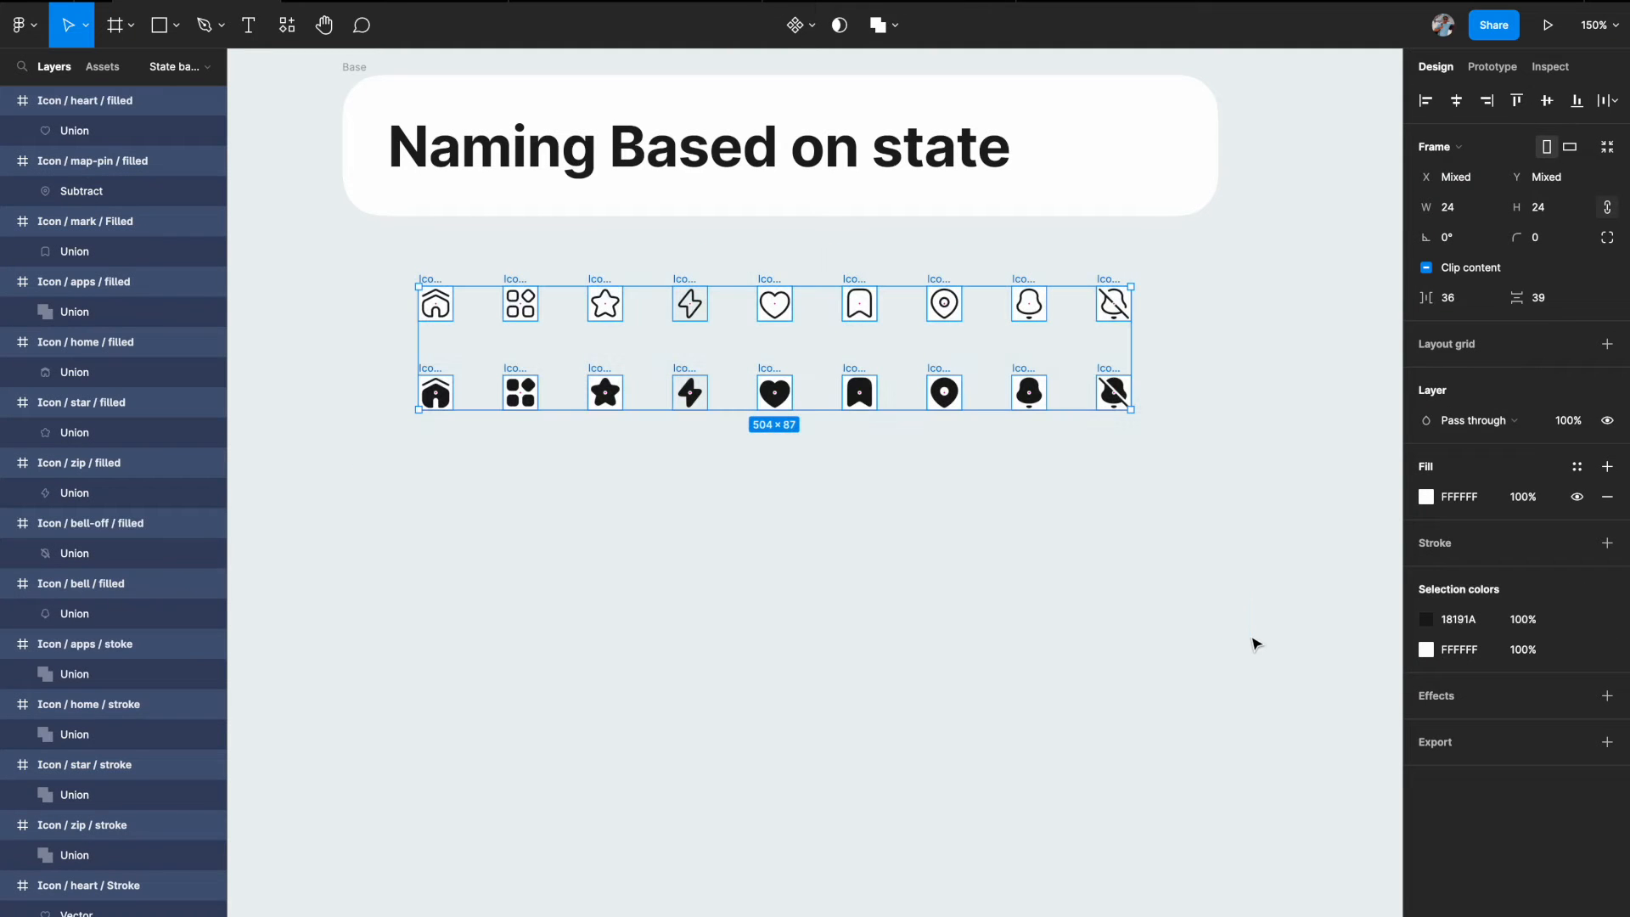
{"action": "left_click", "coordinate": [1578, 497]}
- Convert the selected icon frames into multiple separate components in one go
{"action": "scroll", "coordinate": [1092, 509], "scroll_direction": "left", "scroll_amount": 1}
{"action": "scroll", "coordinate": [1092, 509], "scroll_direction": "up", "scroll_amount": 1}
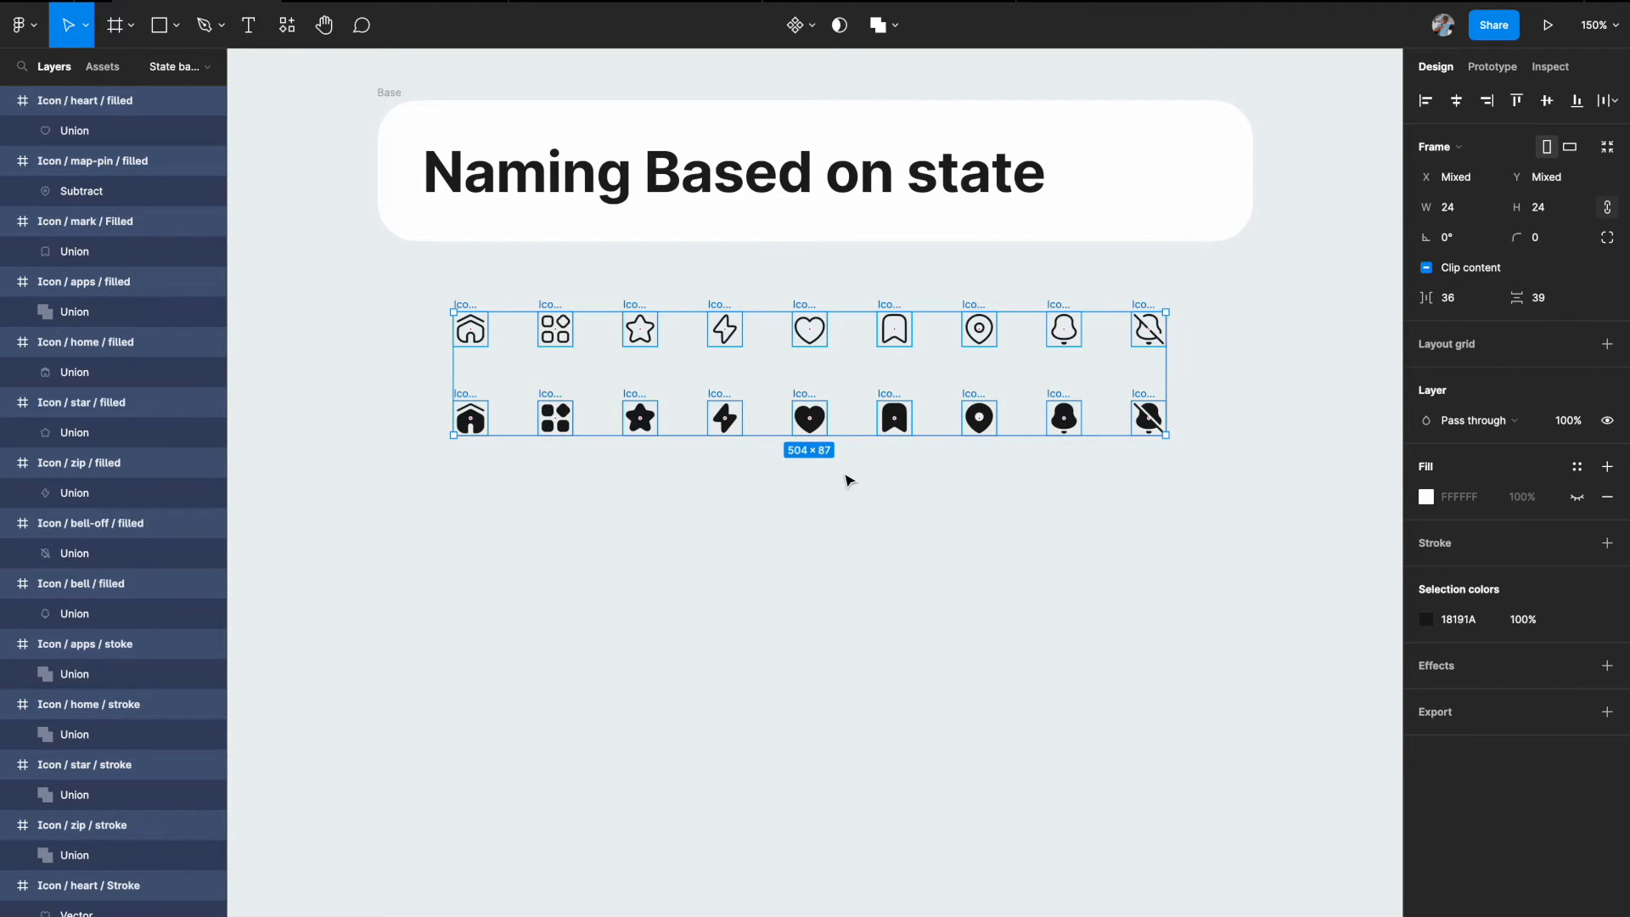
{"action": "scroll", "coordinate": [846, 478], "scroll_direction": "up", "scroll_amount": 1}
{"action": "scroll", "coordinate": [846, 478], "scroll_direction": "left", "scroll_amount": 1}
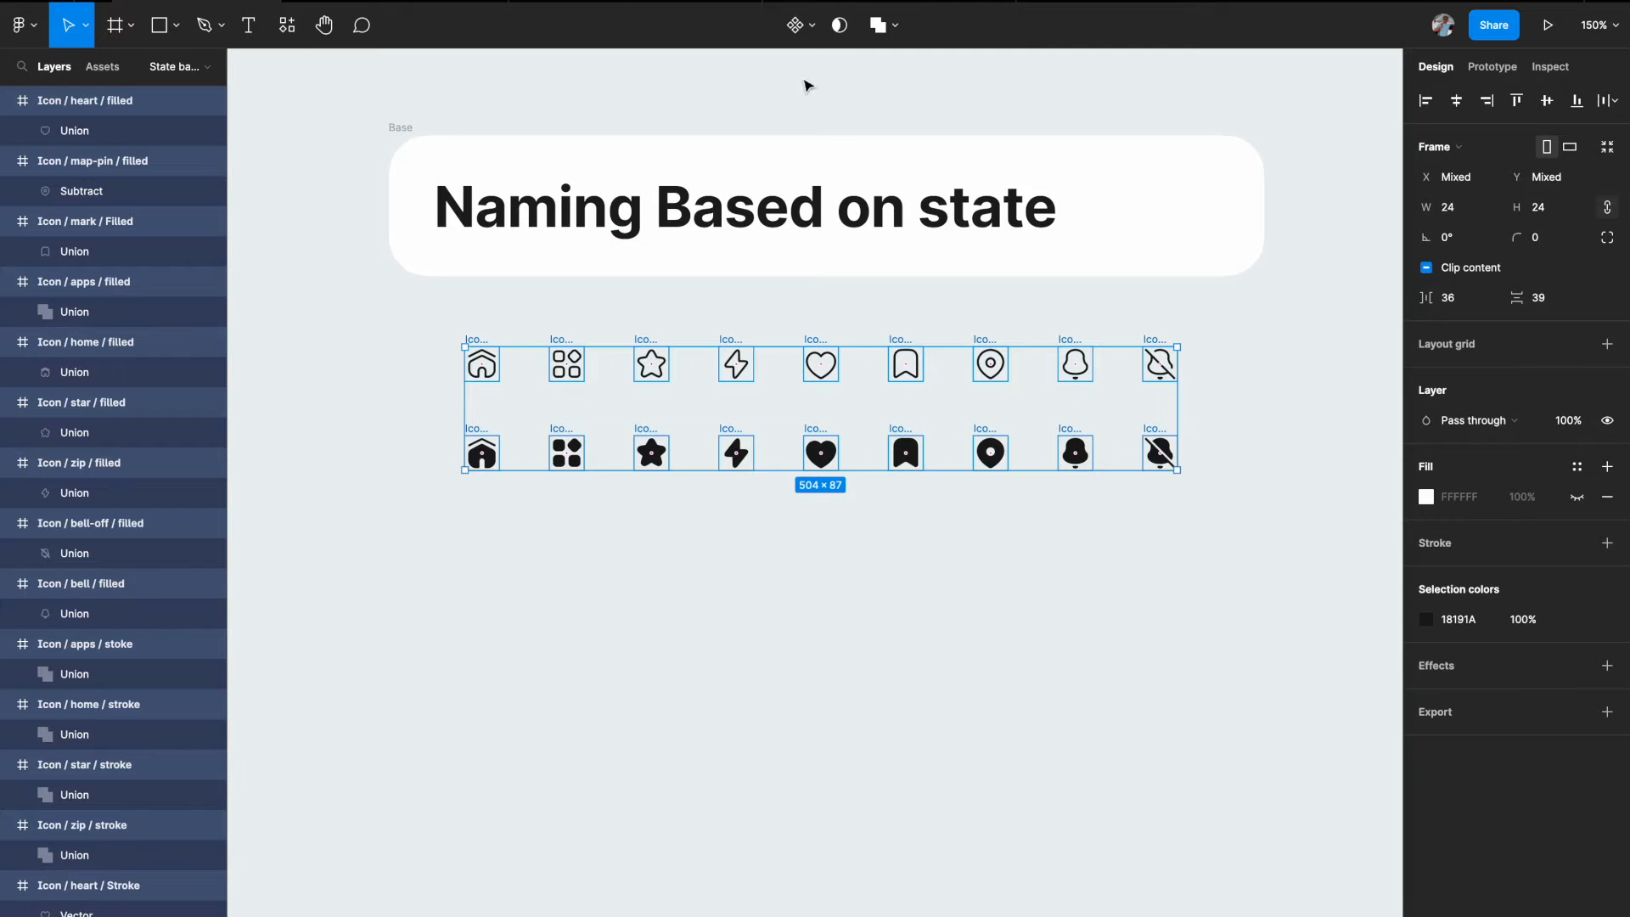
{"action": "left_click", "coordinate": [816, 27]}
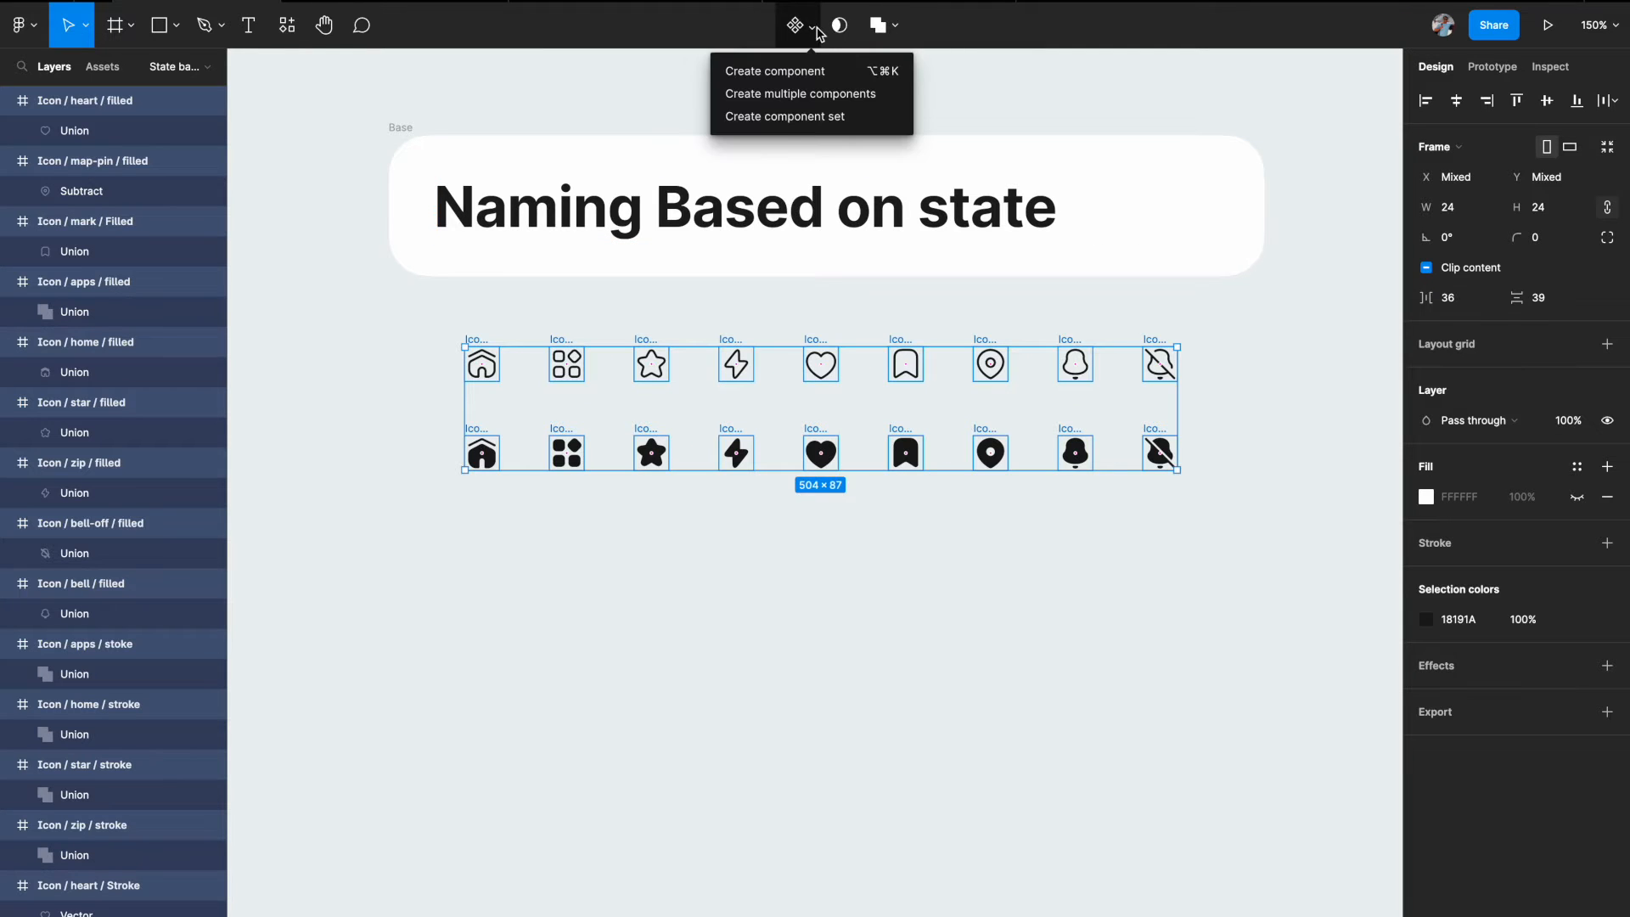
{"action": "left_click", "coordinate": [789, 94]}
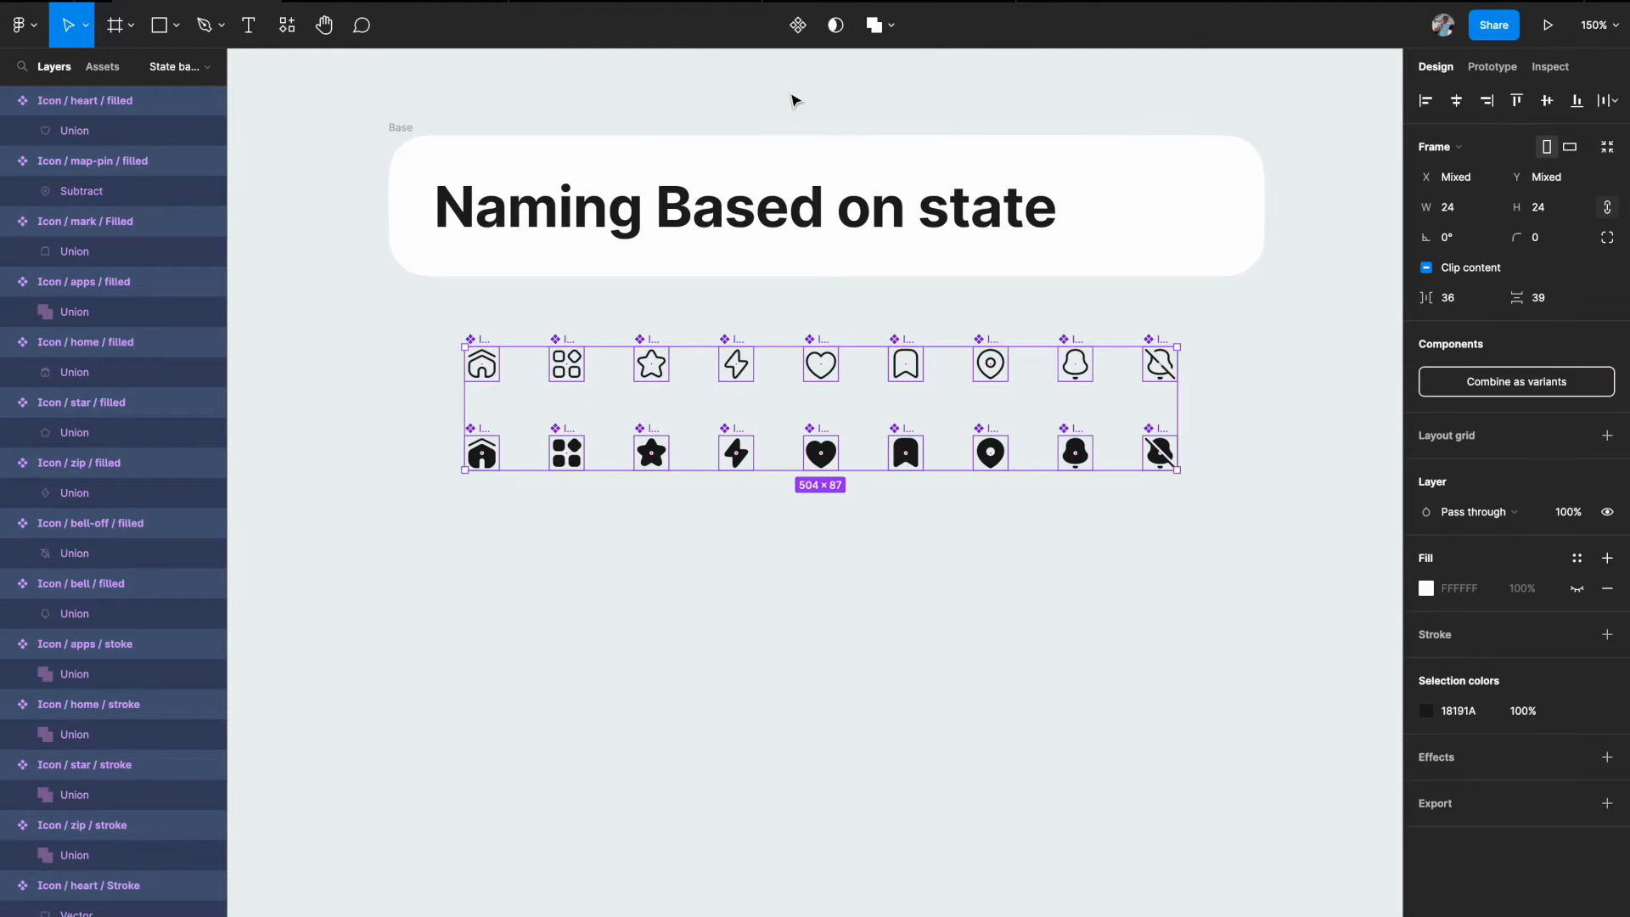
- Check the names of the outlined and filled icon components up close, then clear the selection
{"action": "scroll", "coordinate": [560, 363], "scroll_direction": "up", "scroll_amount": 5}
{"action": "scroll", "coordinate": [401, 327], "scroll_direction": "left", "scroll_amount": 2}
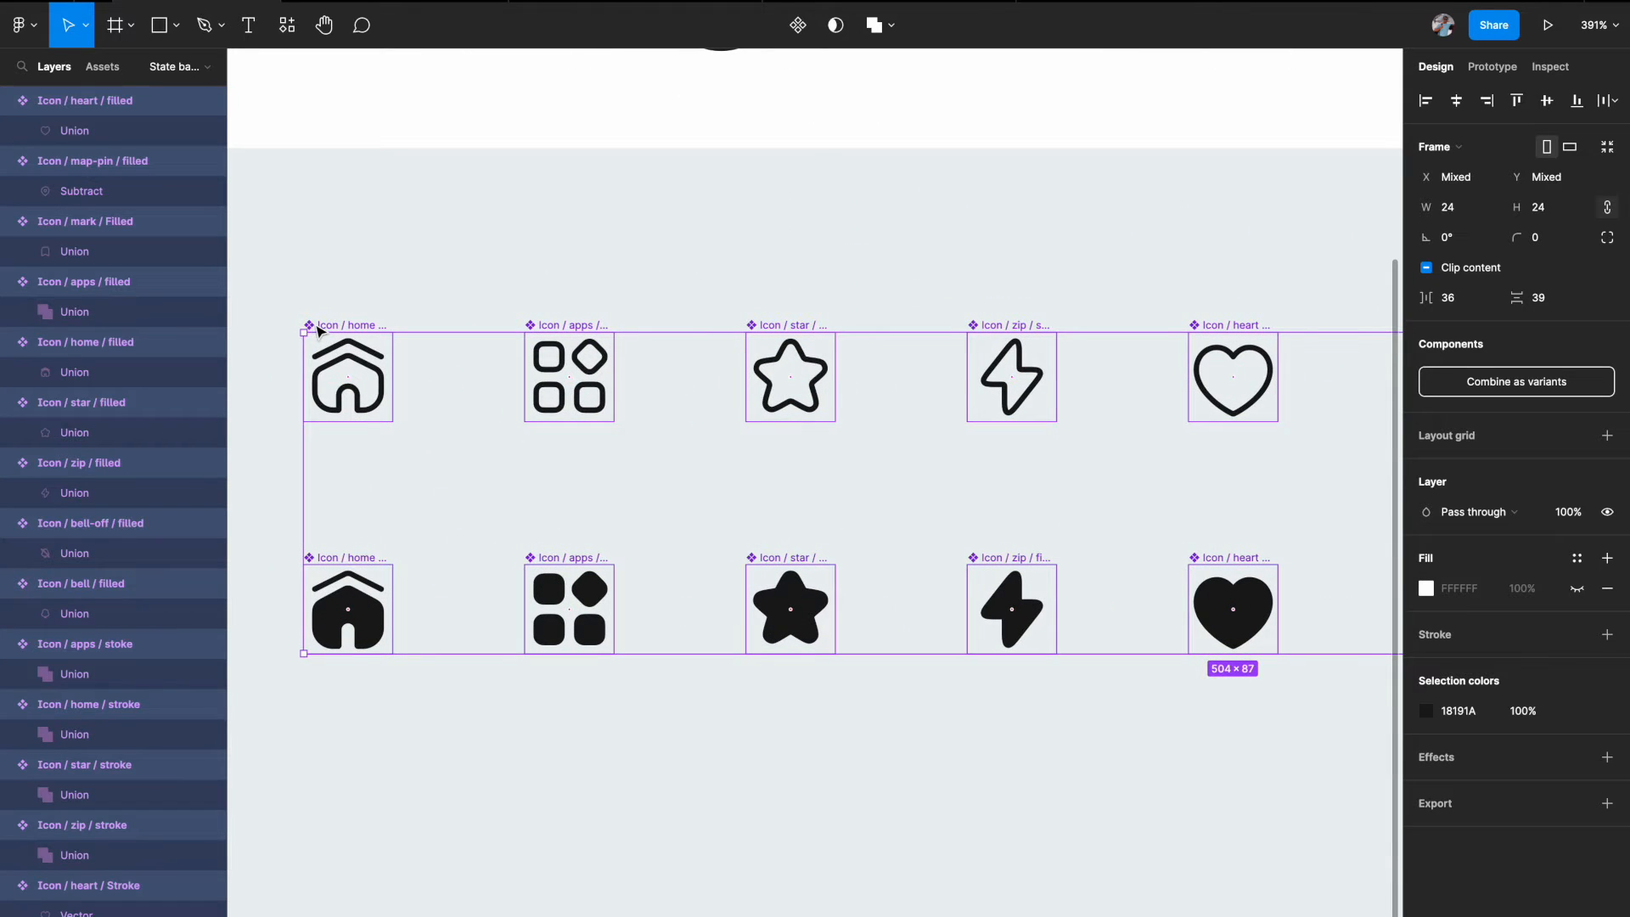
{"action": "scroll", "coordinate": [344, 352], "scroll_direction": "up", "scroll_amount": 3}
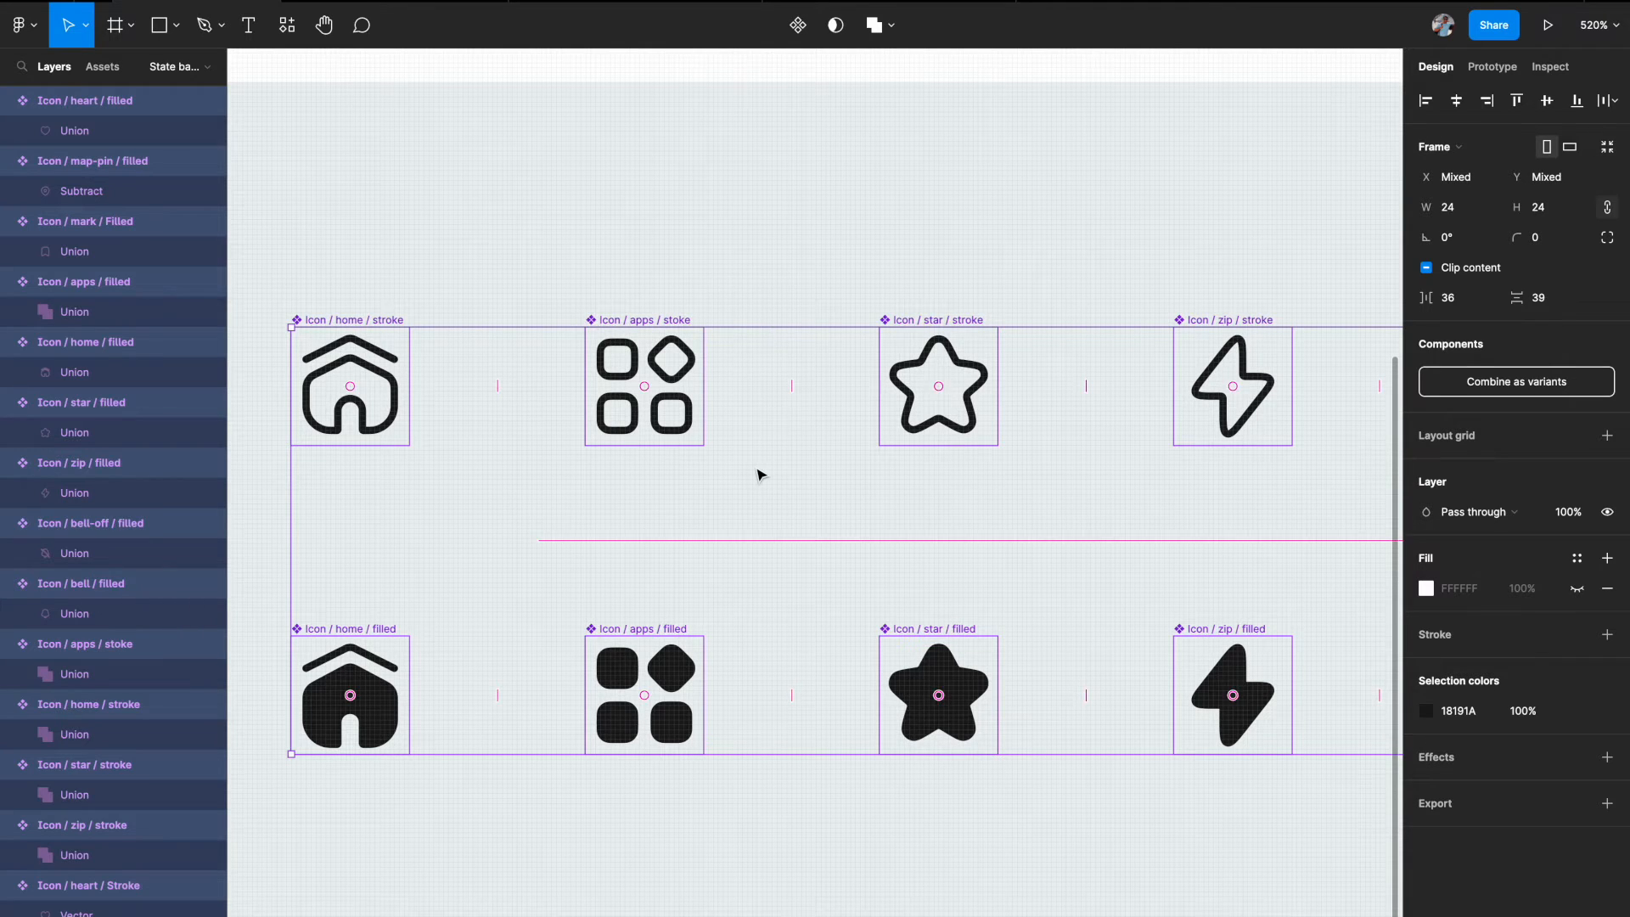
{"action": "left_click", "coordinate": [740, 278]}
{"action": "scroll", "coordinate": [741, 280], "scroll_direction": "down", "scroll_amount": 3}
{"action": "scroll", "coordinate": [742, 282], "scroll_direction": "right", "scroll_amount": 1}
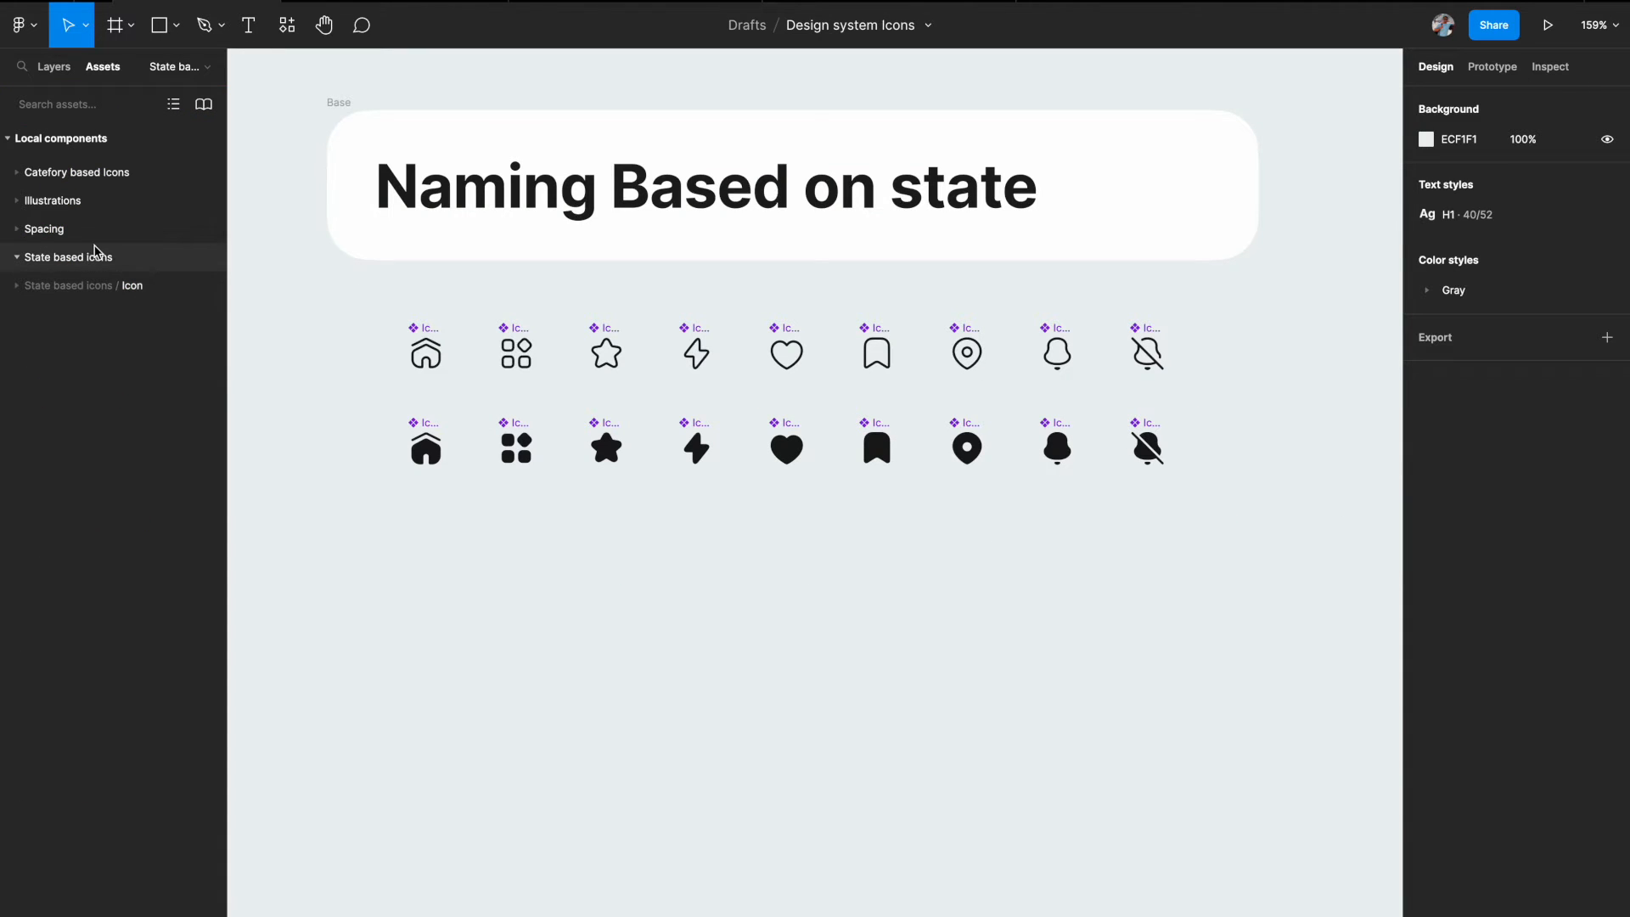
- Expand the Icon group of the state based local components and check the names of its two apps variants
{"action": "left_click", "coordinate": [18, 286]}
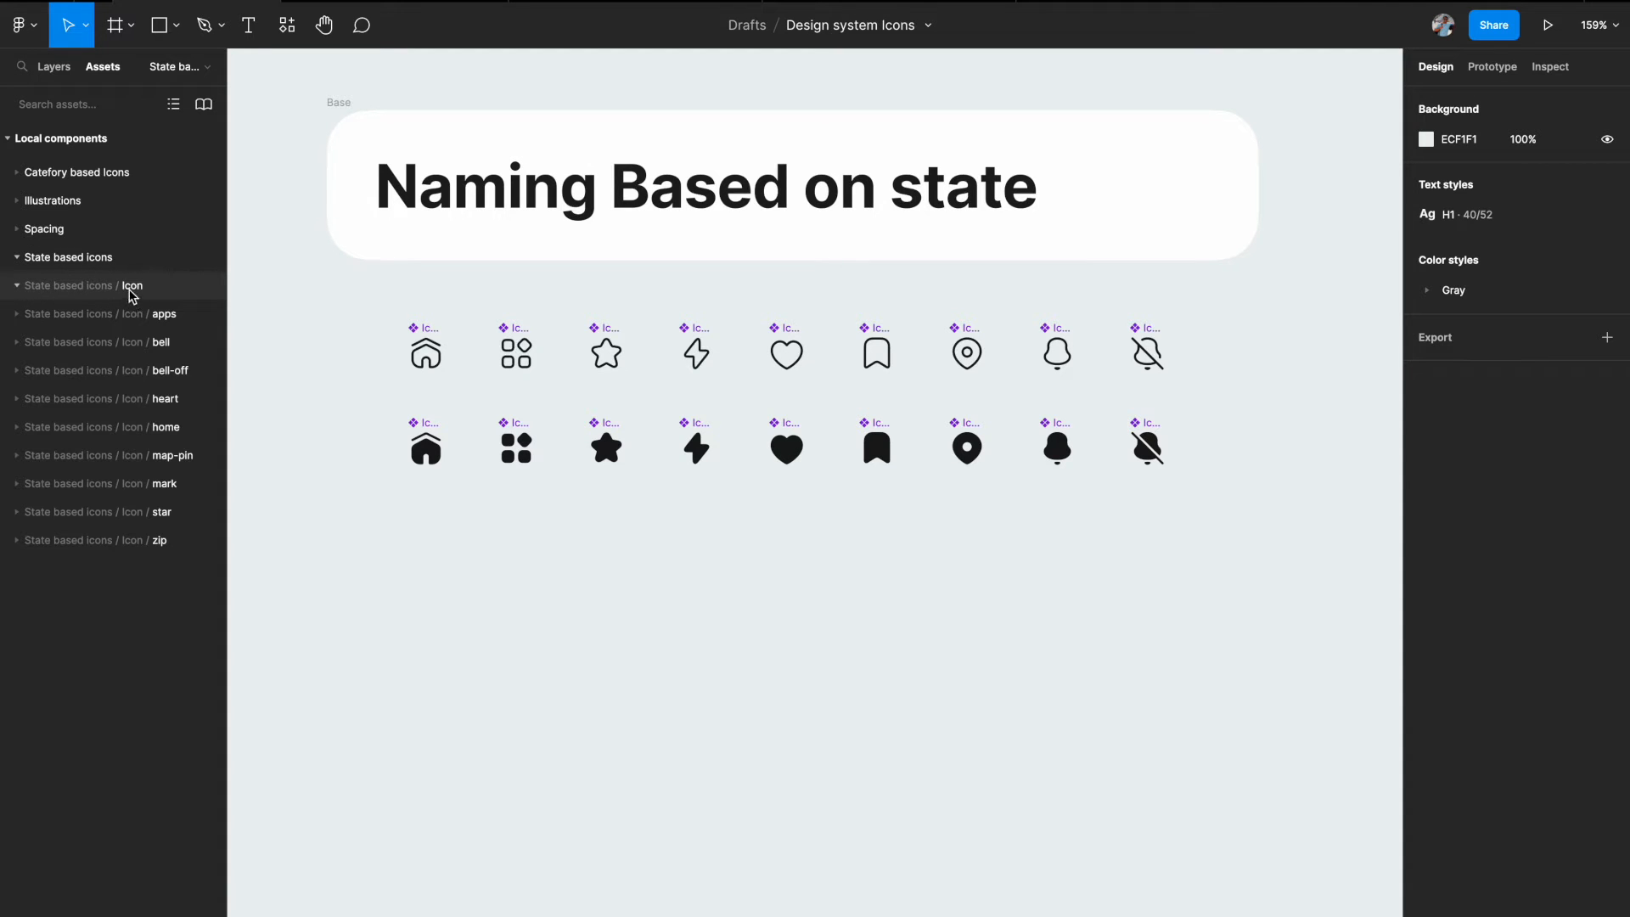
{"action": "left_click", "coordinate": [18, 315]}
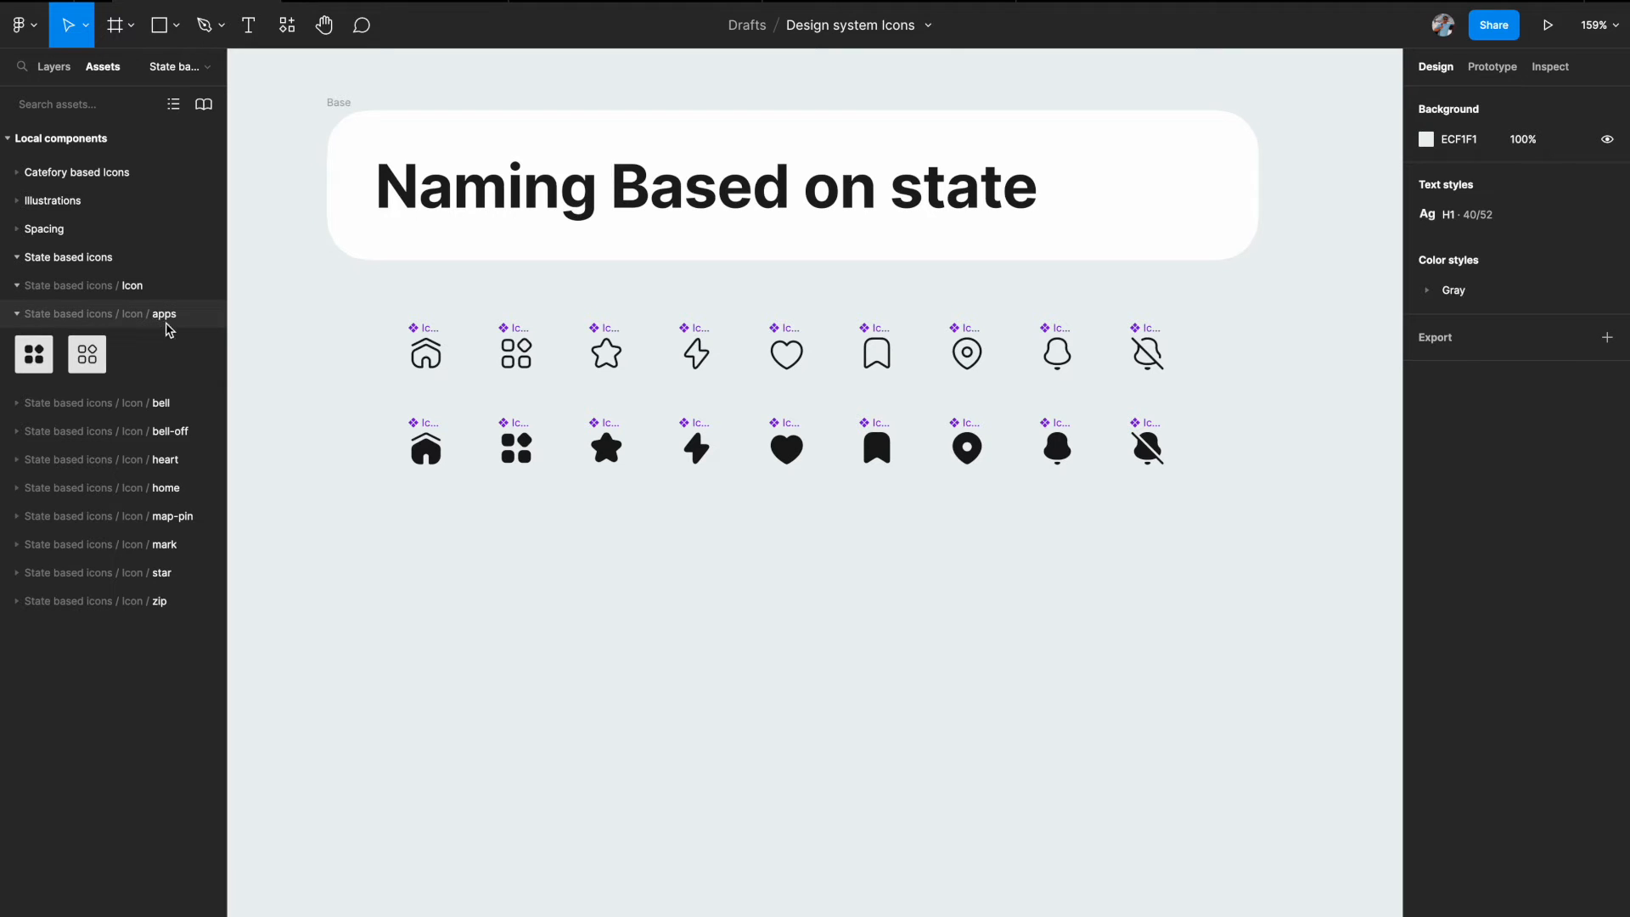
{"action": "mouse_move", "coordinate": [39, 360]}
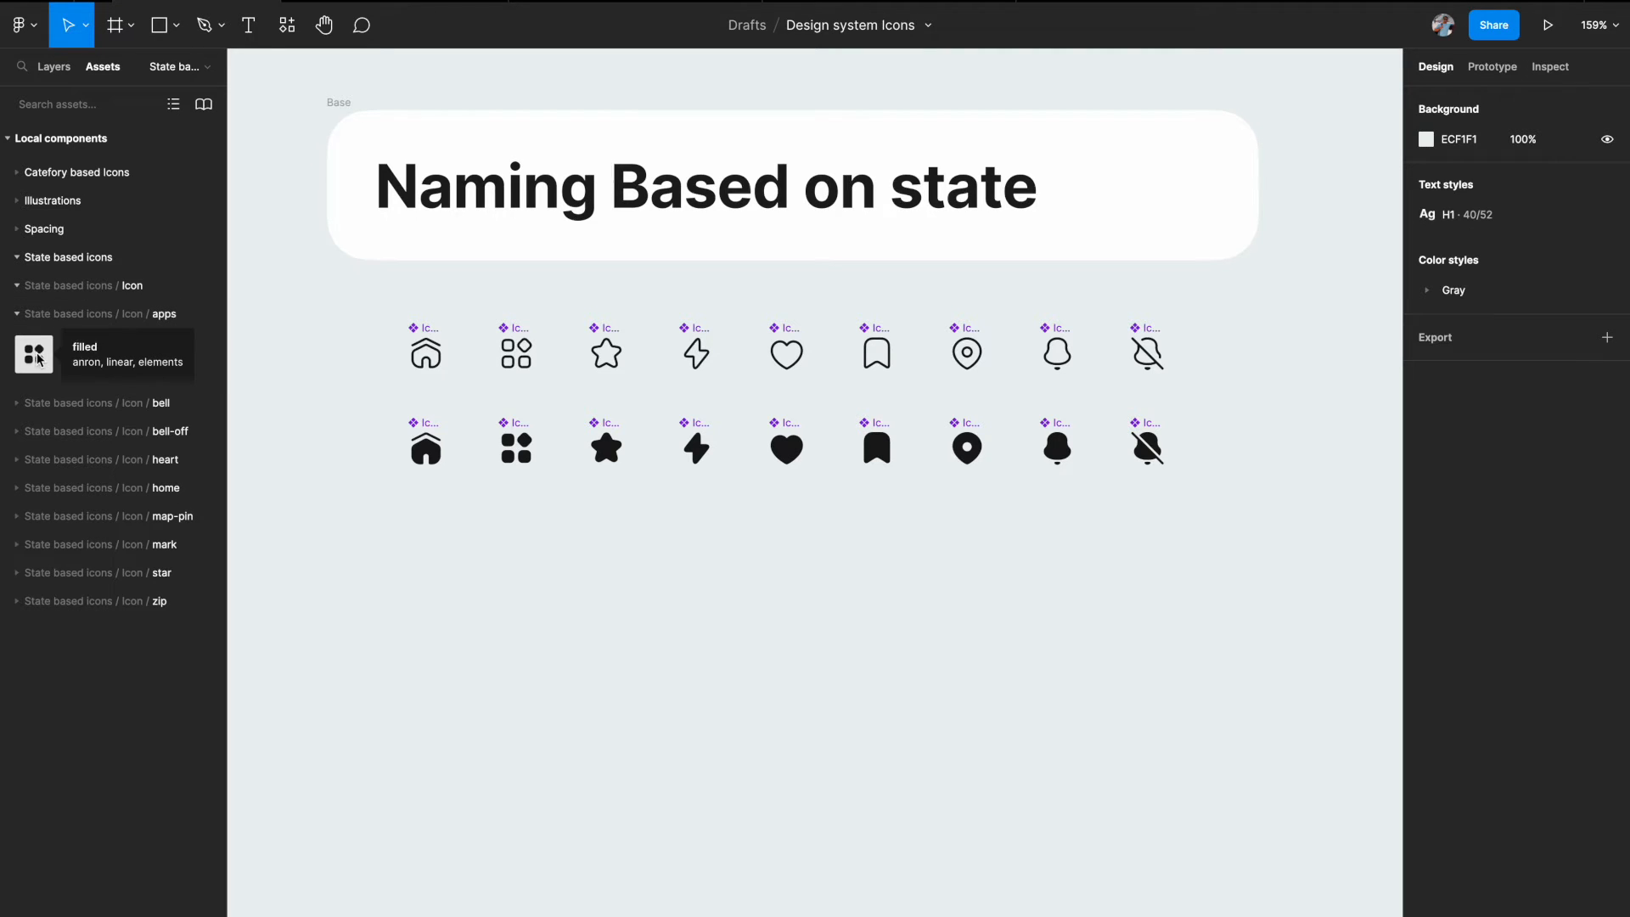
{"action": "mouse_move", "coordinate": [105, 362]}
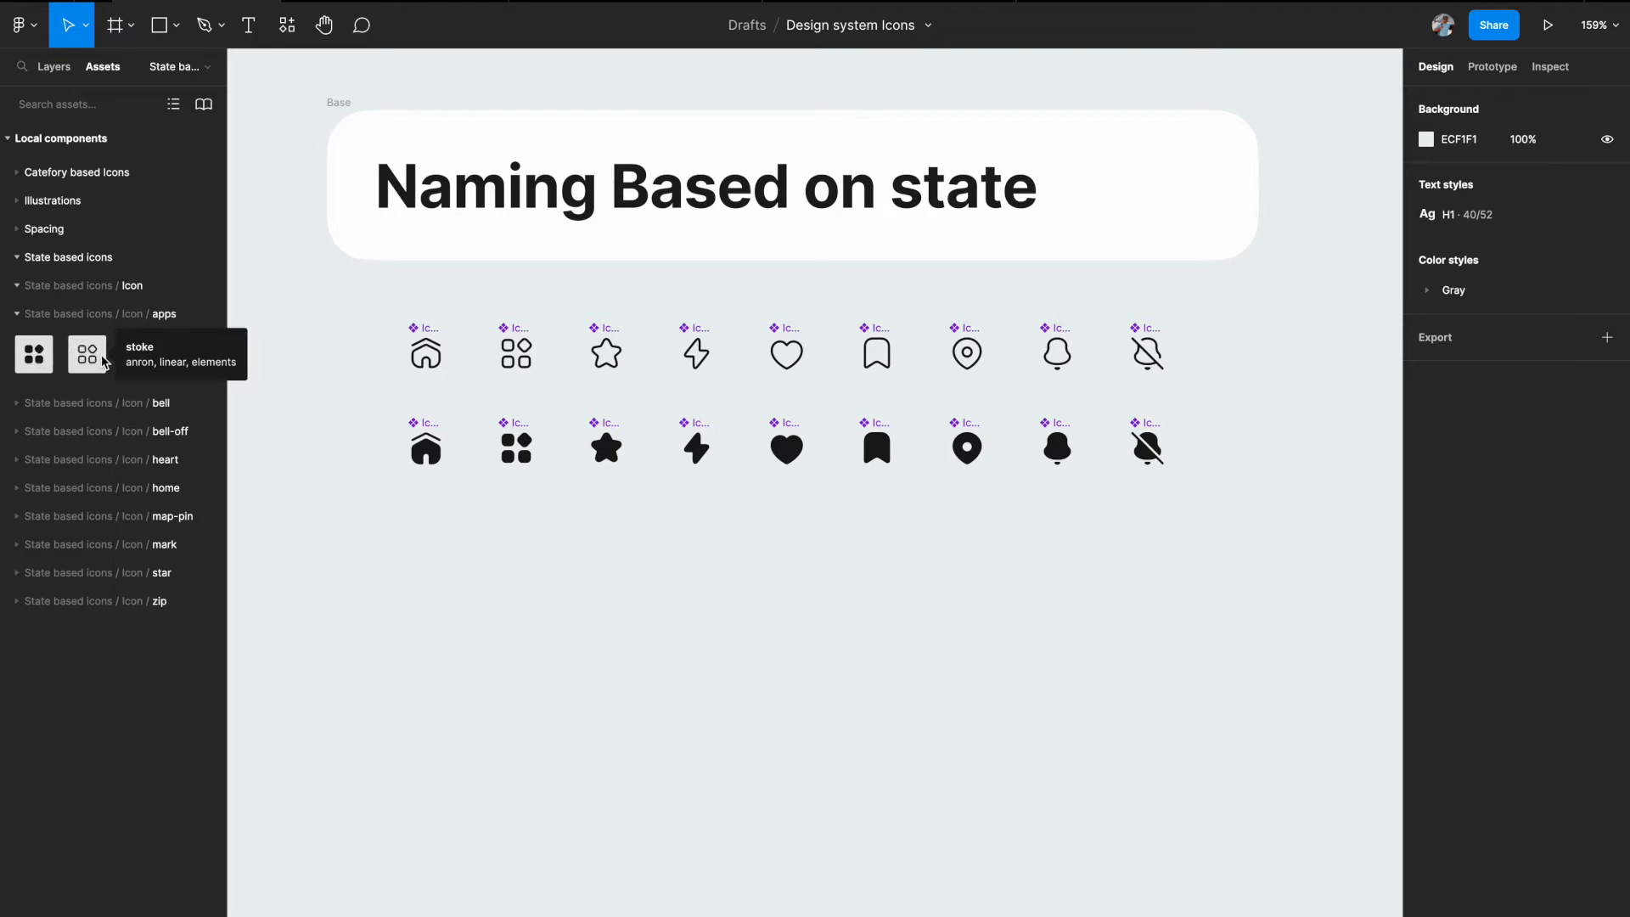
- Expand the bell, bell-off and heart asset groups to view their filled and stroke versions
{"action": "left_click", "coordinate": [17, 404]}
{"action": "mouse_move", "coordinate": [36, 457]}
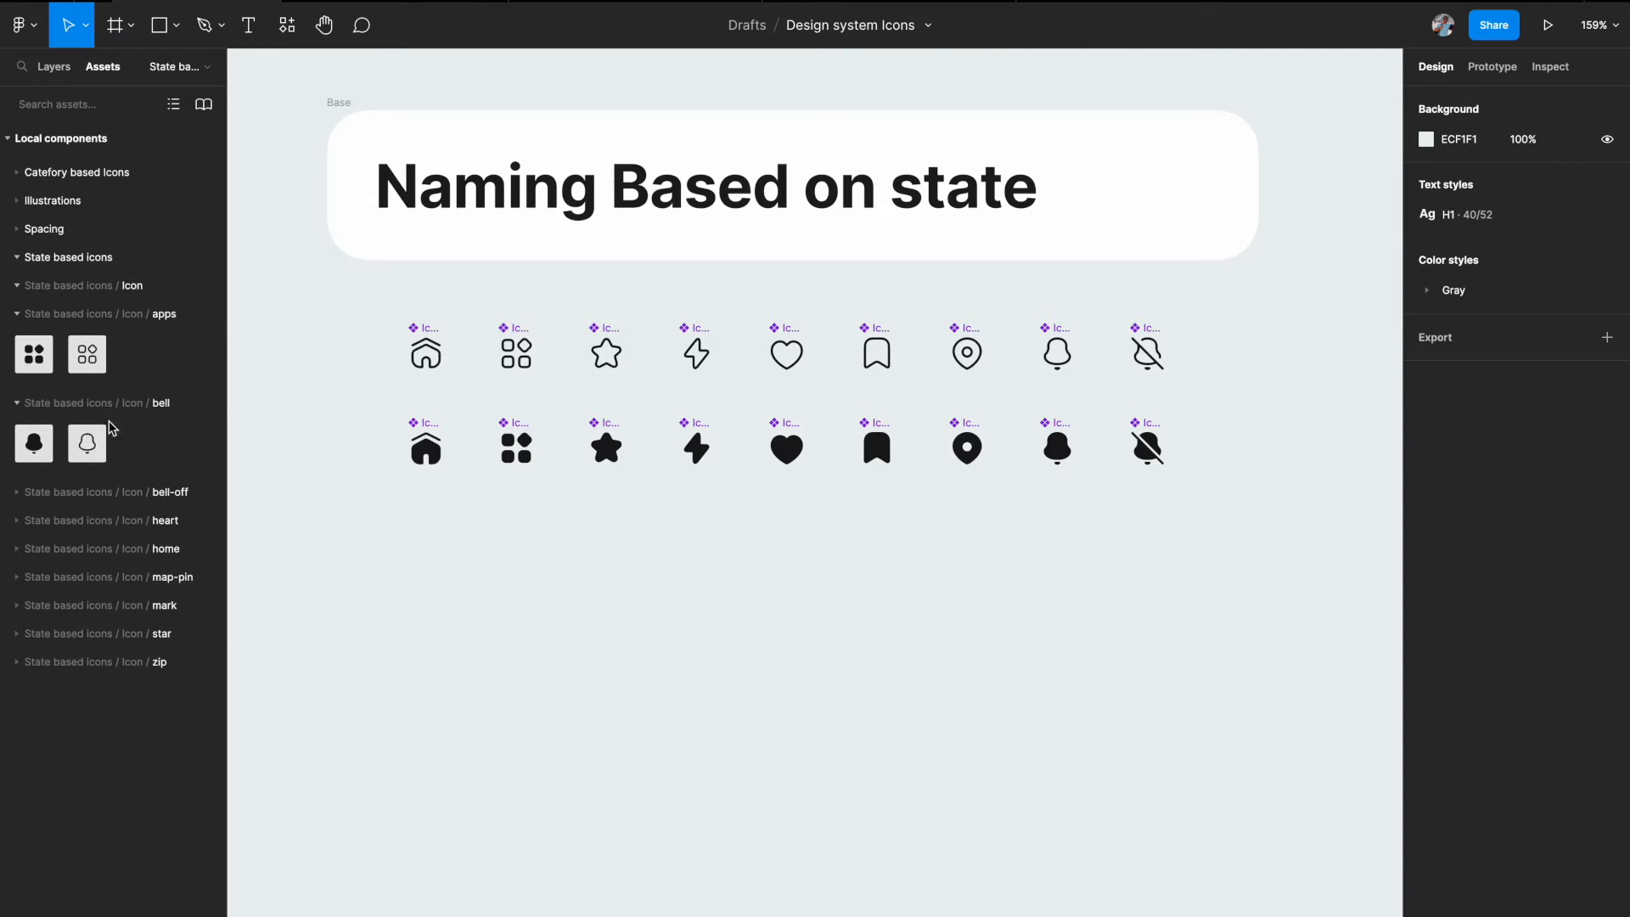
{"action": "left_click", "coordinate": [18, 495]}
{"action": "mouse_move", "coordinate": [50, 550]}
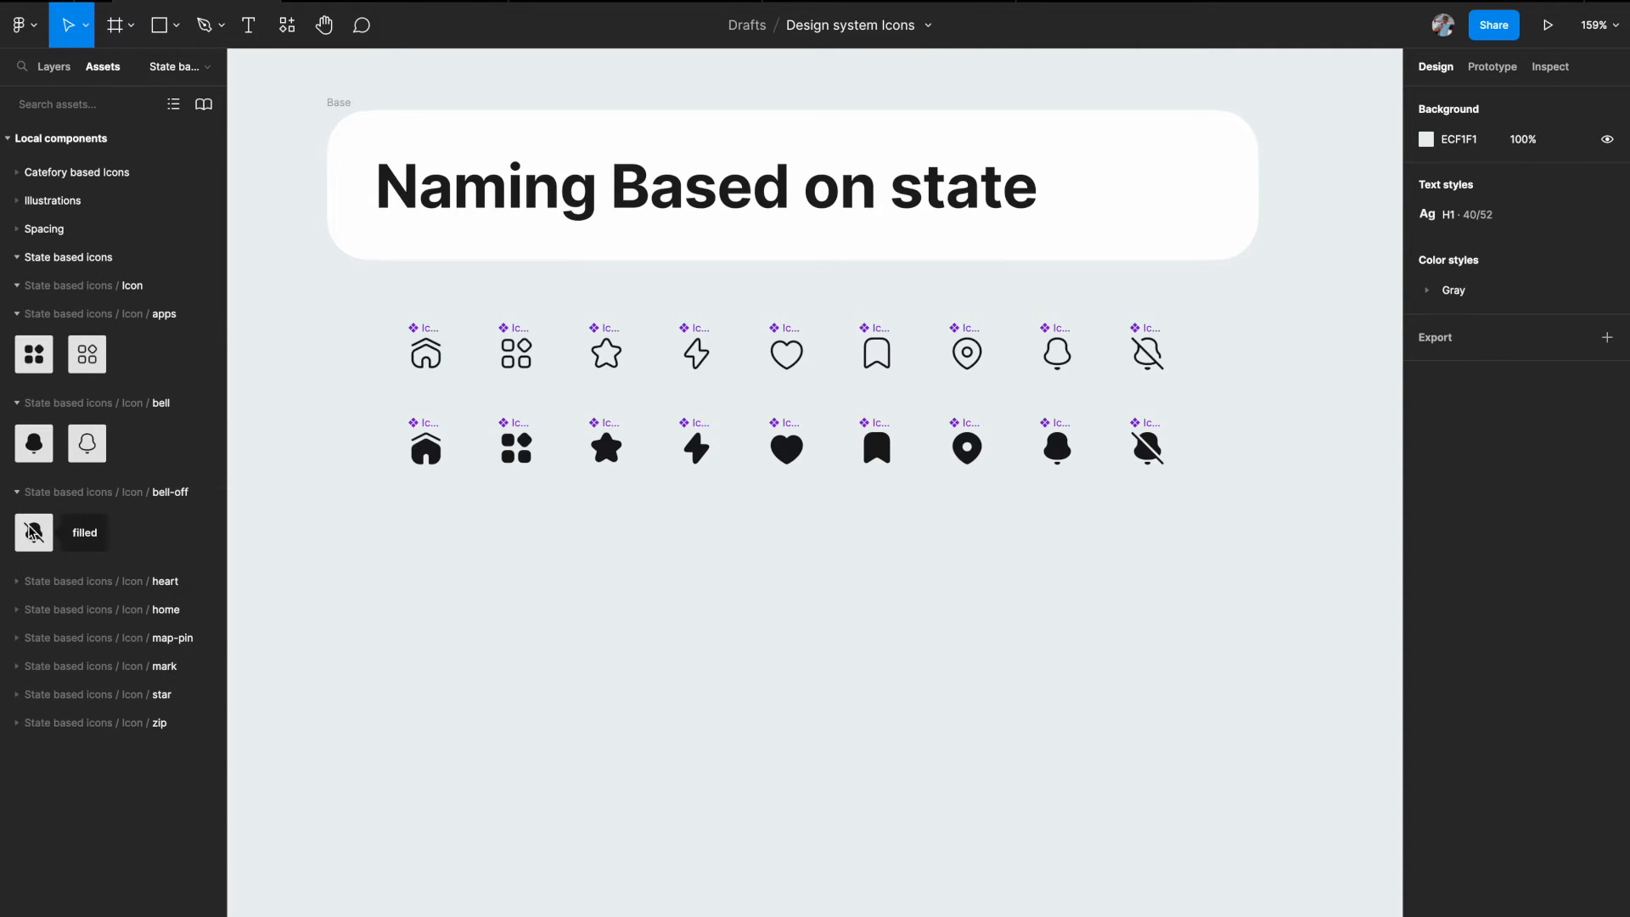
{"action": "left_click", "coordinate": [46, 581]}
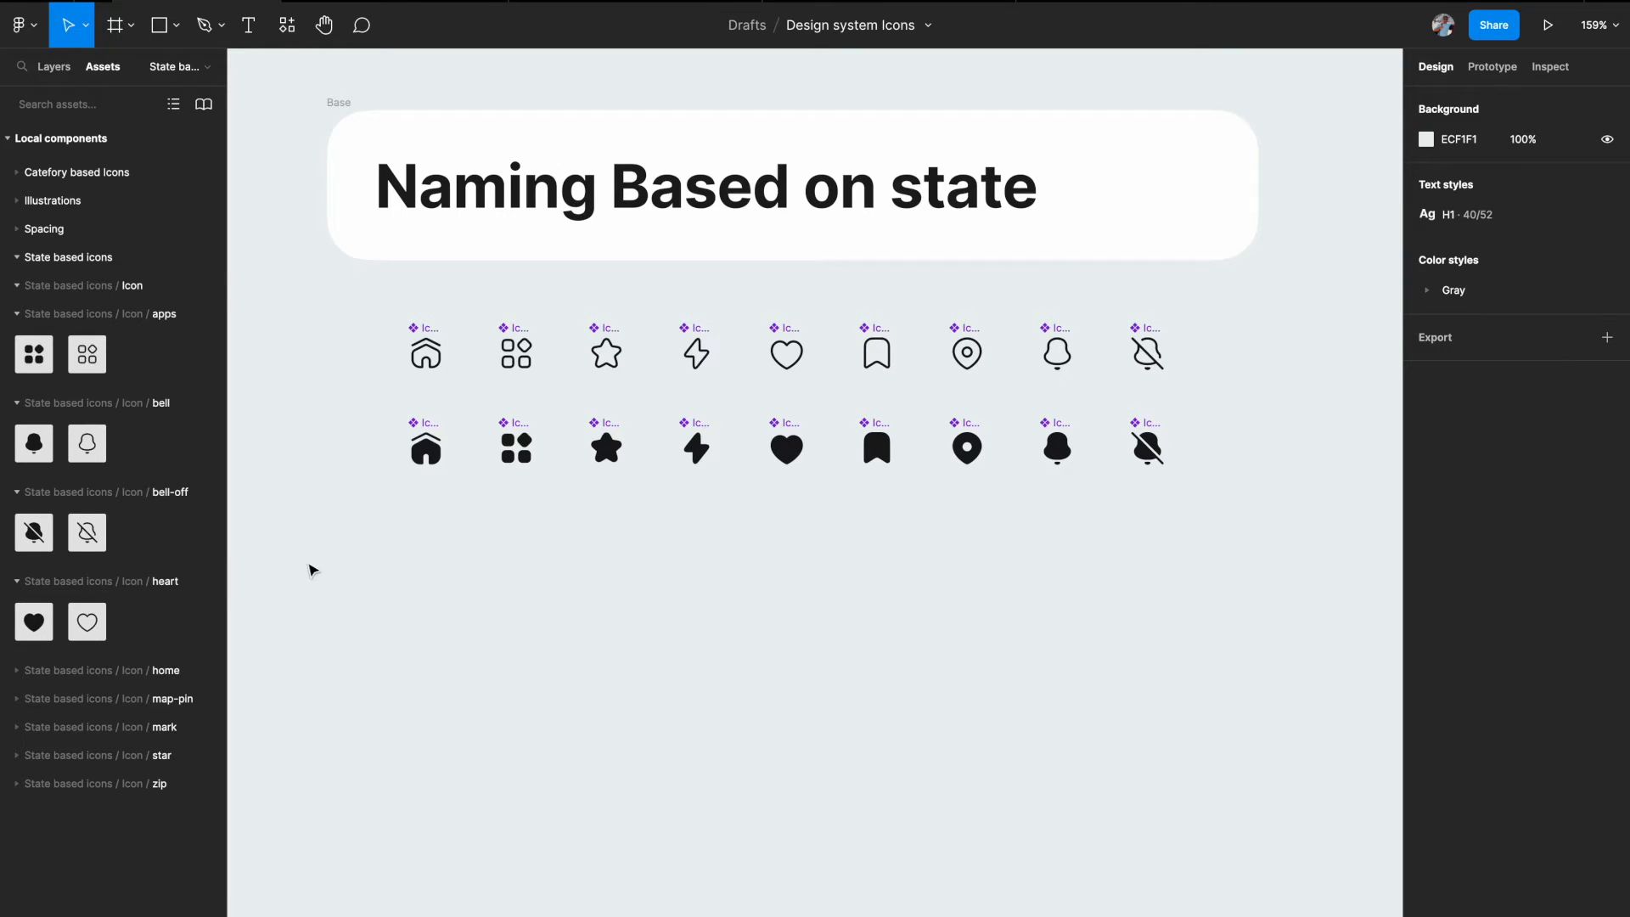
- Place an instance of the filled heart on the empty canvas below the icon rows and swap it to Stroke
{"action": "mouse_move", "coordinate": [35, 633]}
{"action": "left_click_drag", "start_coordinate": [34, 631], "coordinate": [619, 643]}
{"action": "scroll", "coordinate": [619, 638], "scroll_direction": "up", "scroll_amount": 5}
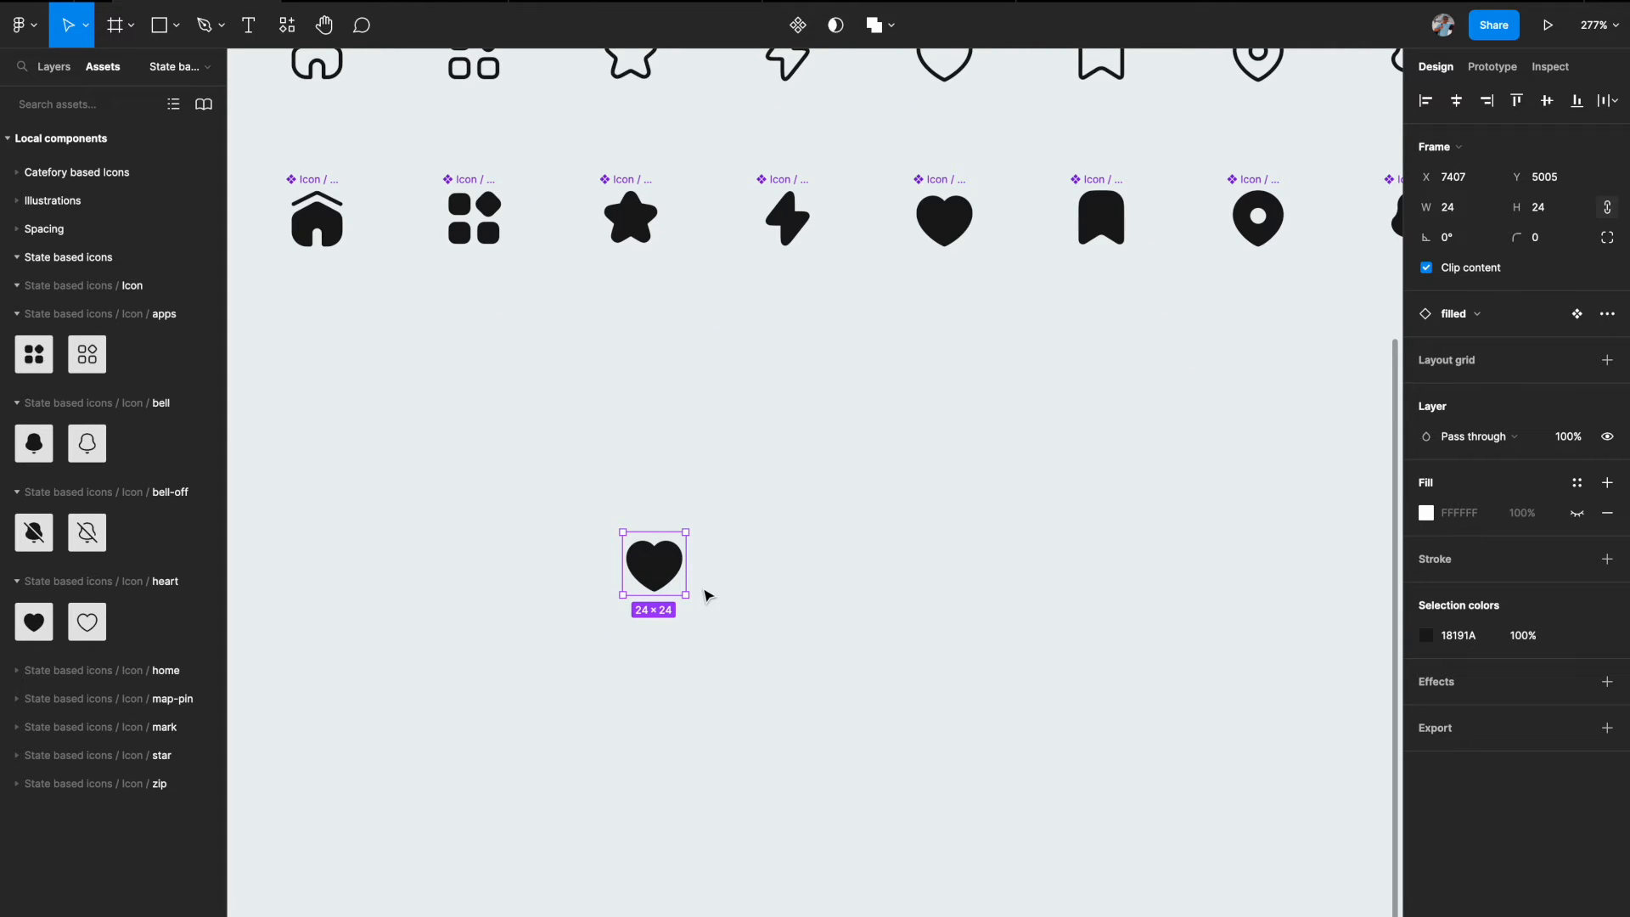
{"action": "left_click", "coordinate": [1471, 323]}
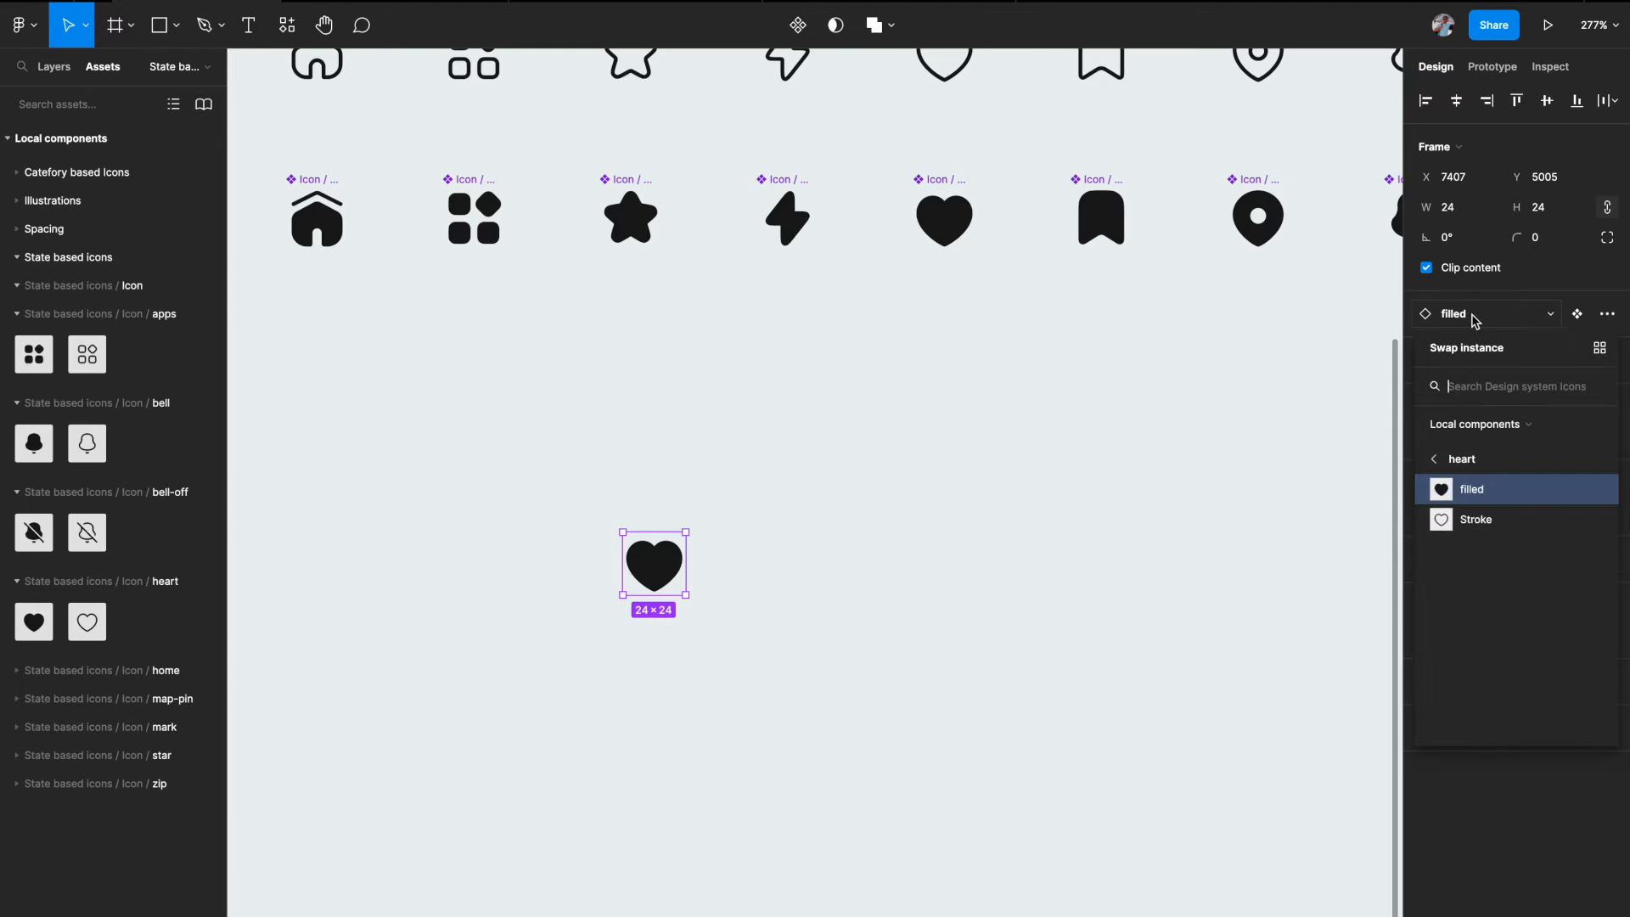
{"action": "left_click", "coordinate": [1477, 520]}
- Browse the heart instance's swap options up to the parent Icon group, then deselect the instance
{"action": "left_click", "coordinate": [1472, 322]}
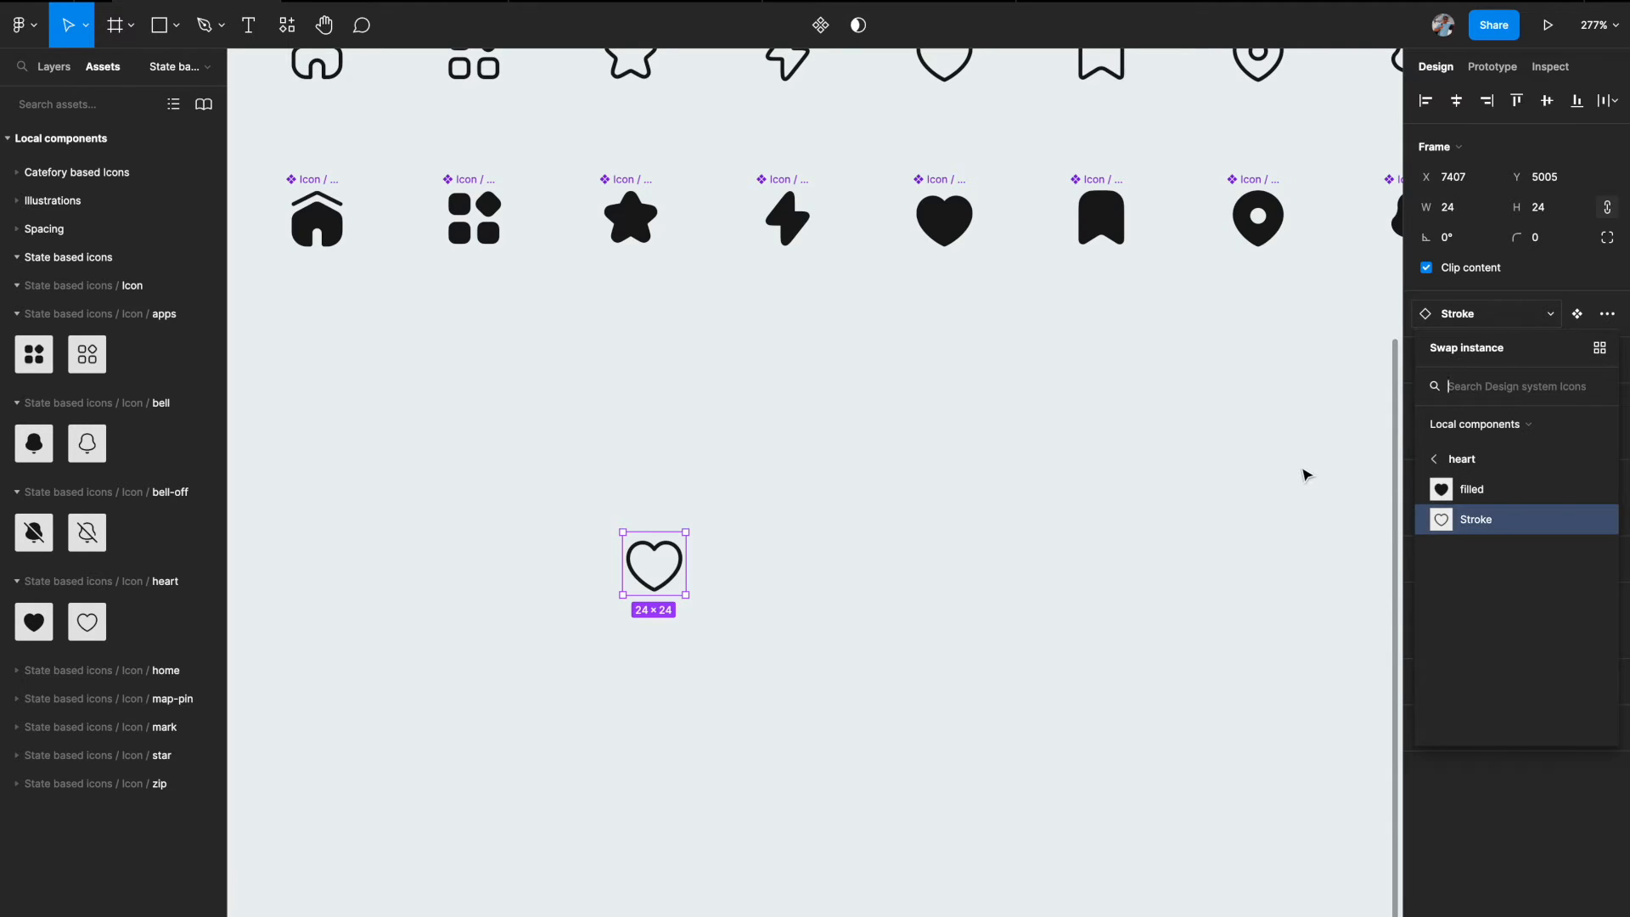
{"action": "left_click", "coordinate": [1435, 460]}
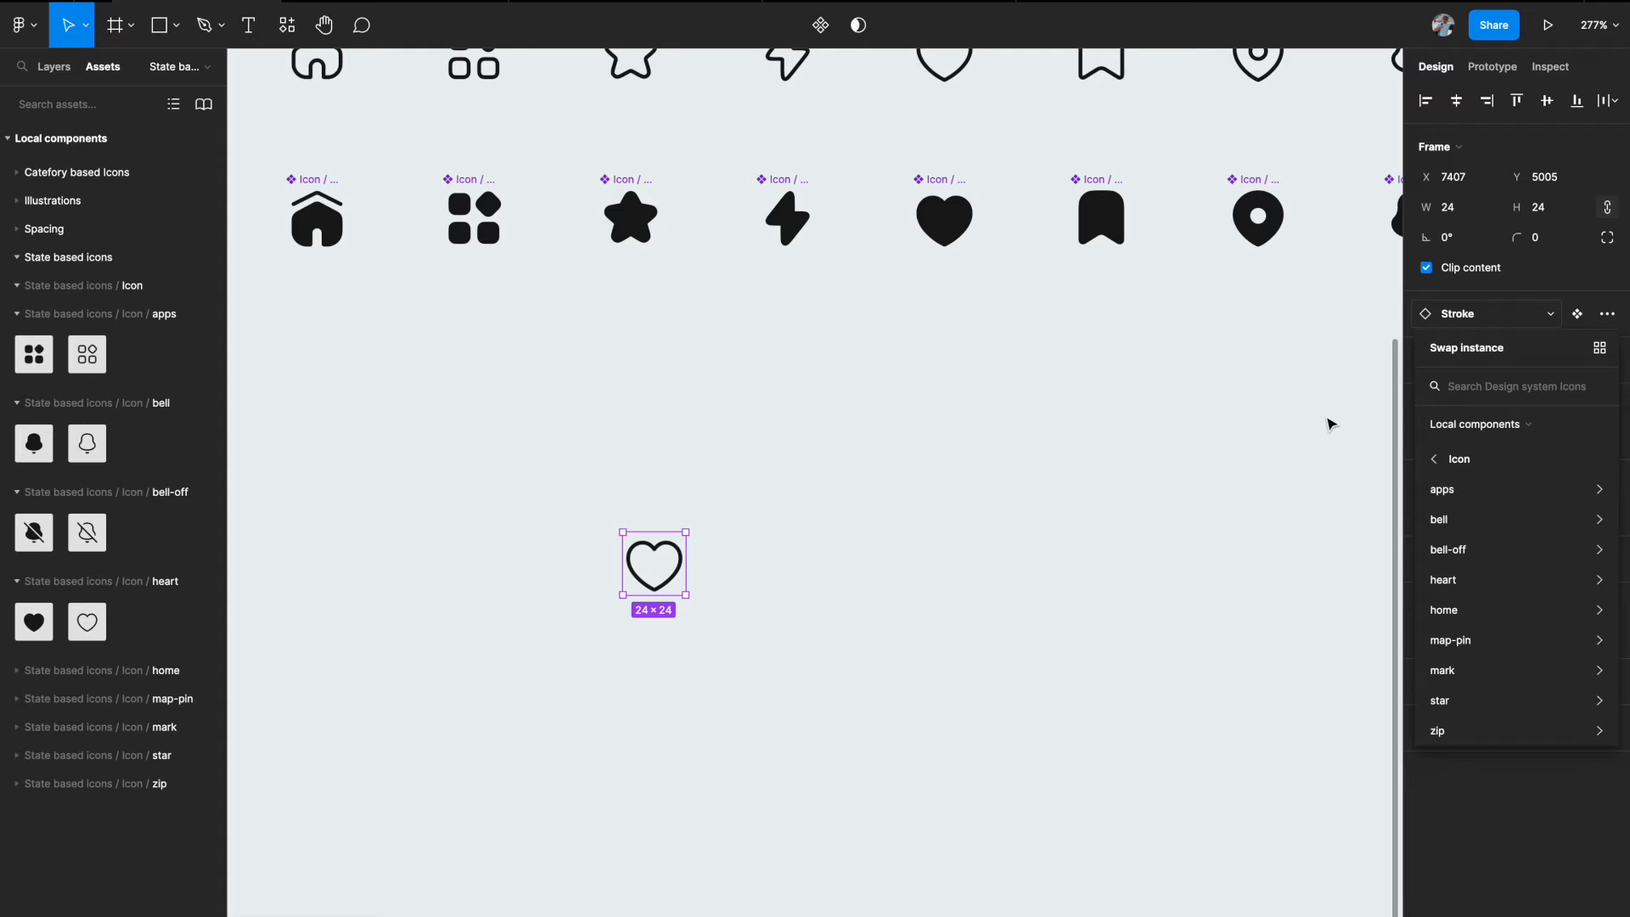
{"action": "left_click", "coordinate": [853, 466]}
{"action": "key", "text": "shift+1"}
{"action": "scroll", "coordinate": [853, 466], "scroll_direction": "up", "scroll_amount": 2}
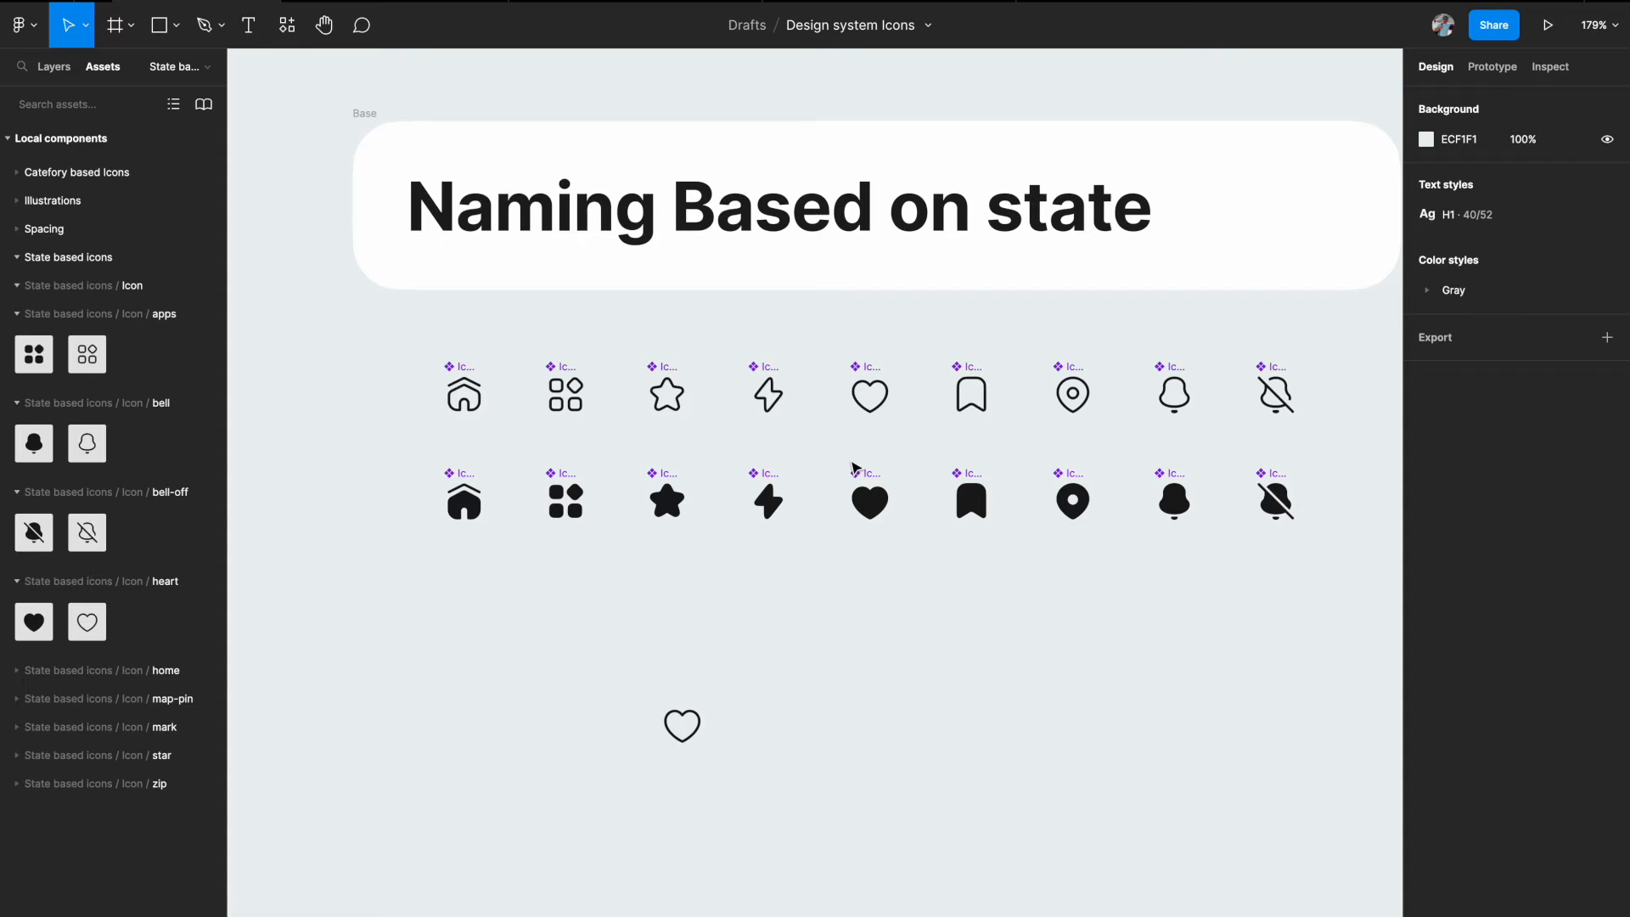
- Show the layers and page list and switch to the Catefory based Icons page
{"action": "left_click", "coordinate": [53, 66]}
{"action": "left_click", "coordinate": [180, 67]}
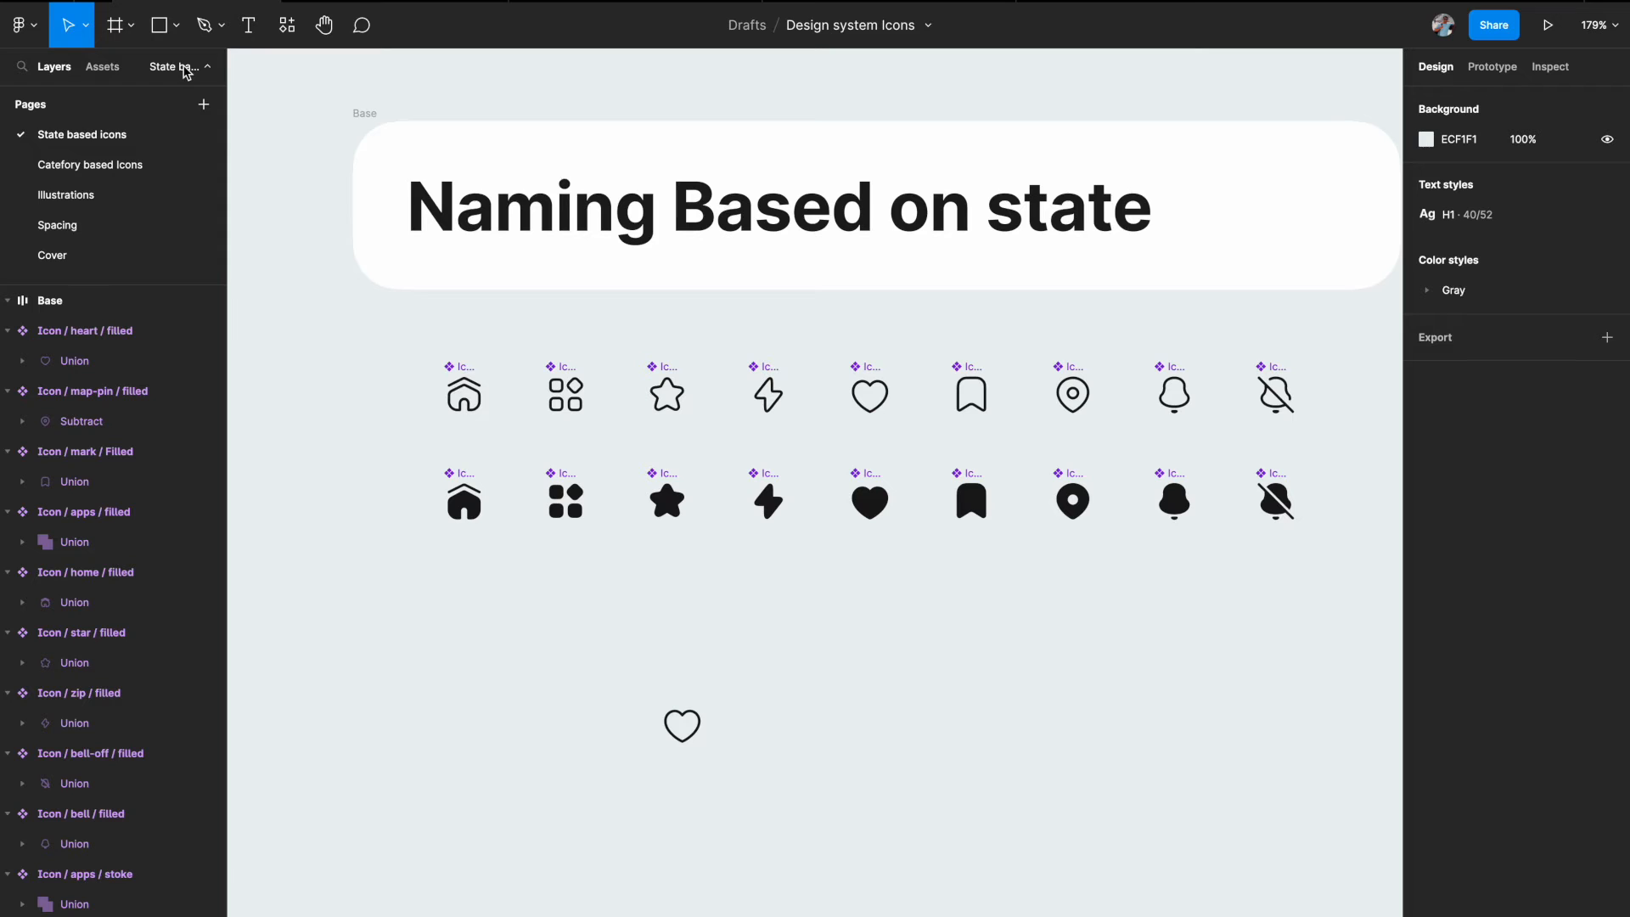
{"action": "left_click", "coordinate": [123, 170]}
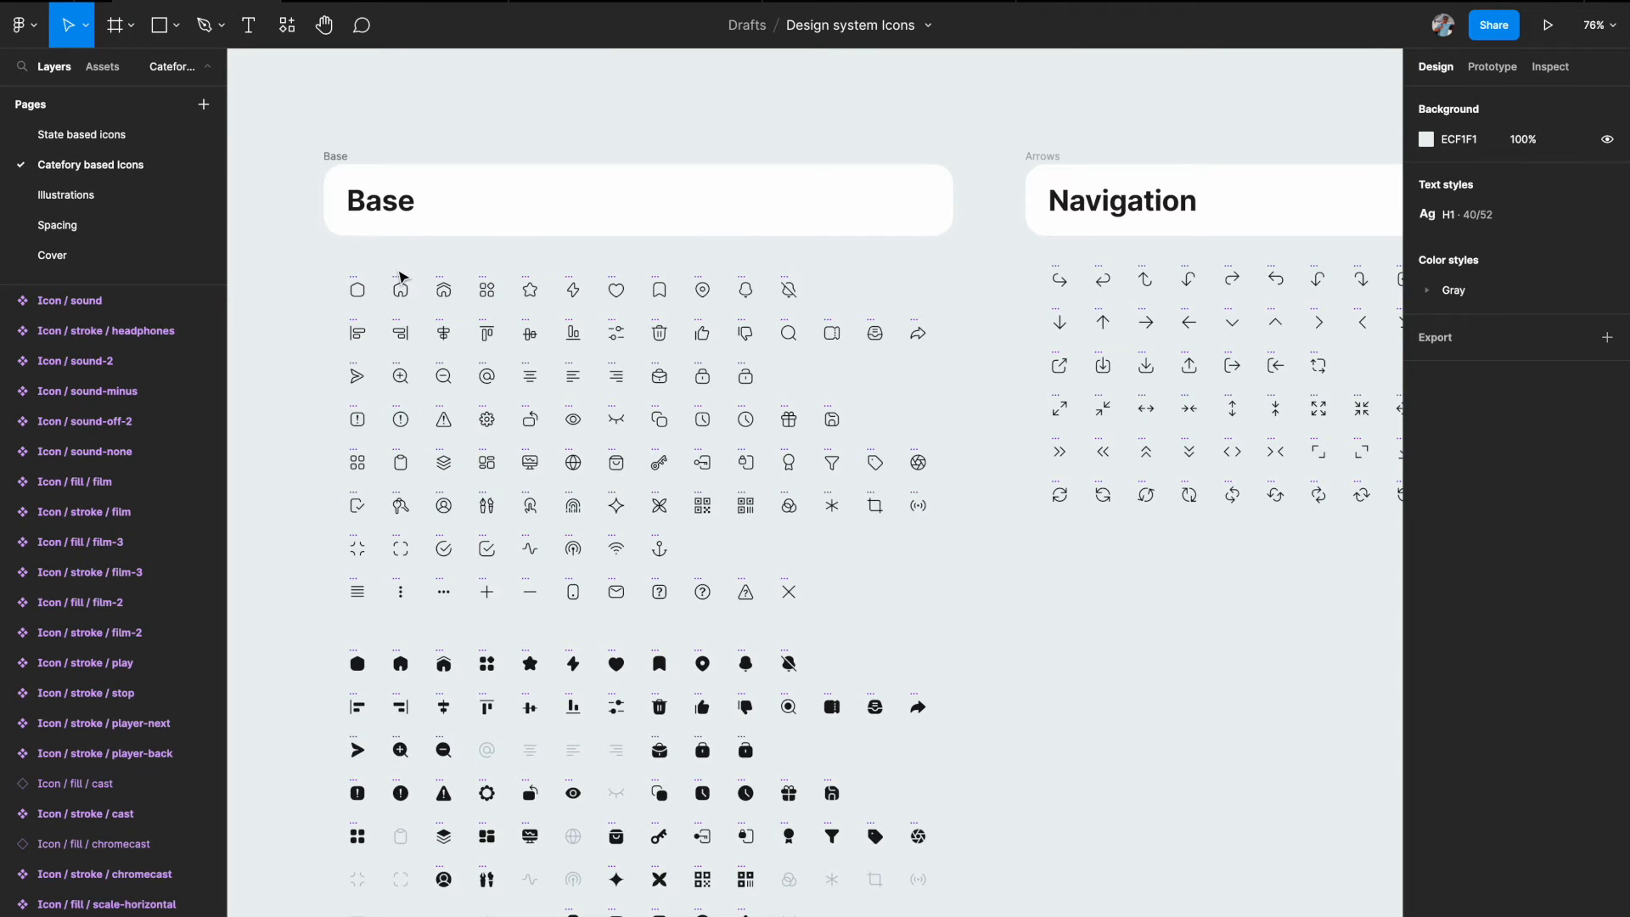
- Hide the interface and examine the outlined and filled icon sets under the Base and Navigation headings
{"action": "key", "text": "ctrl+backslash"}
{"action": "scroll", "coordinate": [403, 277], "scroll_direction": "right", "scroll_amount": 3}
{"action": "scroll", "coordinate": [403, 277], "scroll_direction": "down", "scroll_amount": 1}
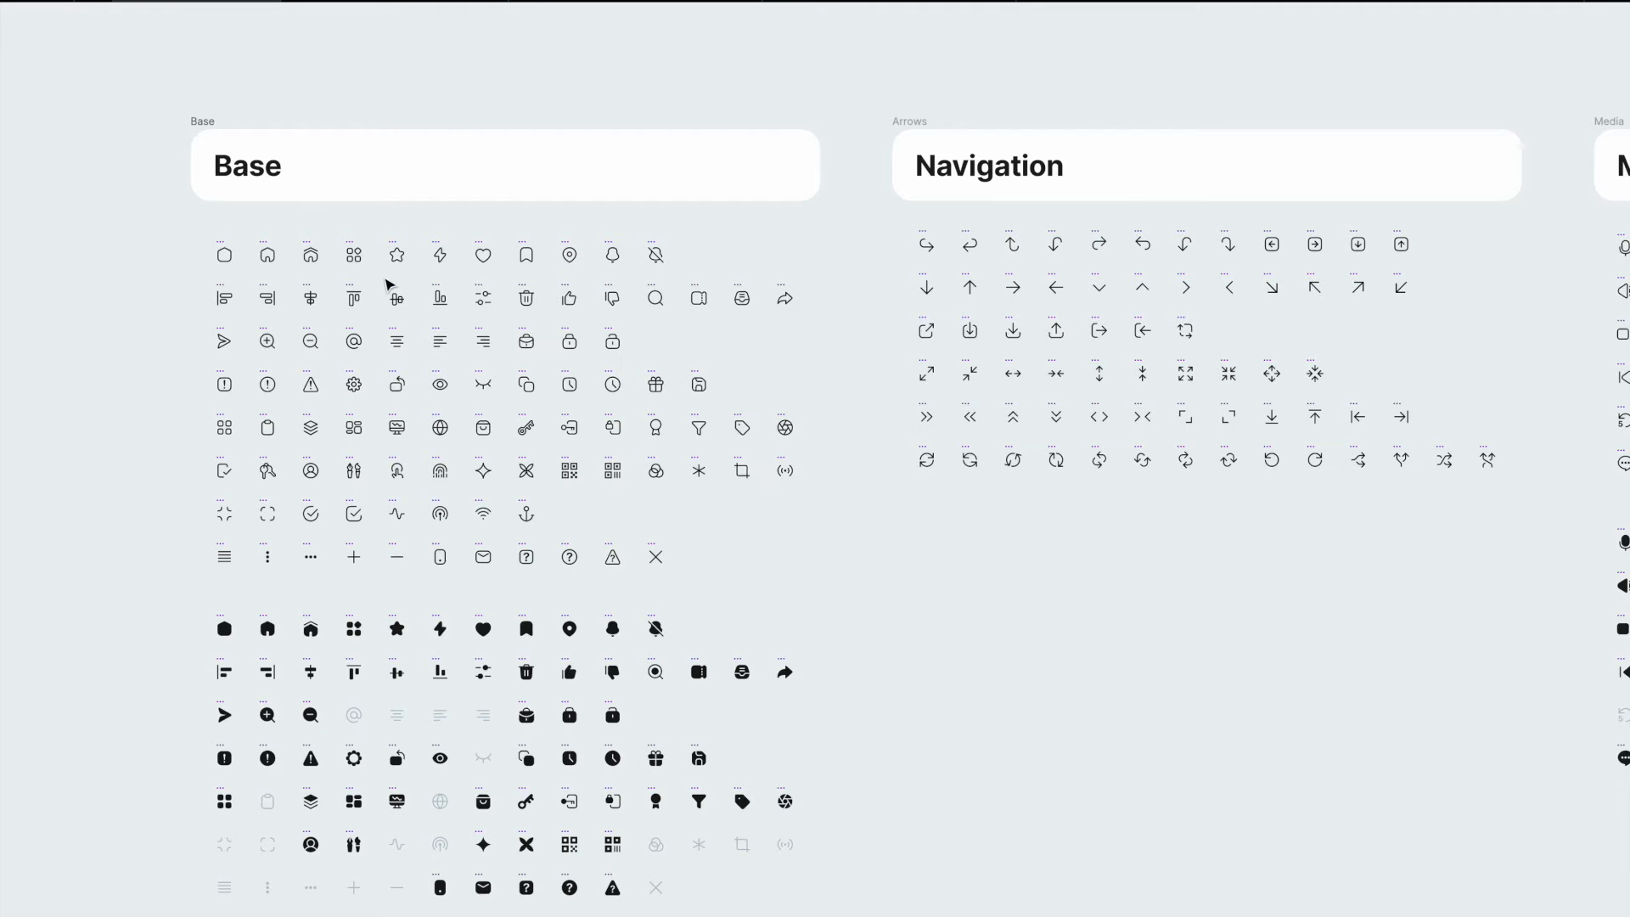
{"action": "scroll", "coordinate": [302, 400], "scroll_direction": "down", "scroll_amount": 1}
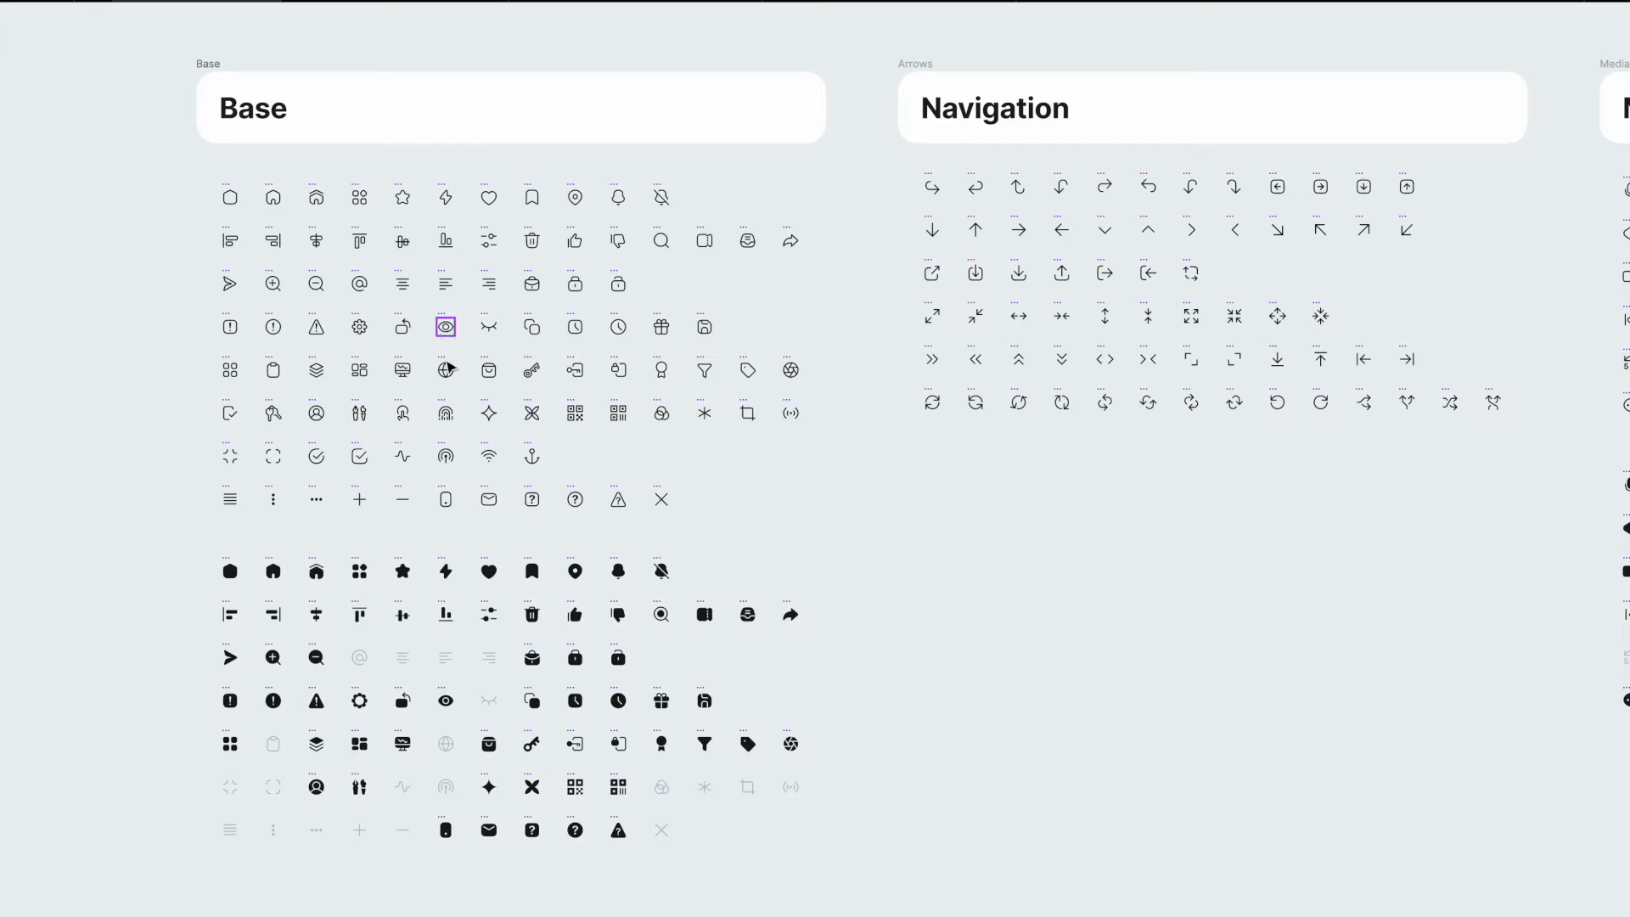
{"action": "scroll", "coordinate": [446, 642], "scroll_direction": "down", "scroll_amount": 1}
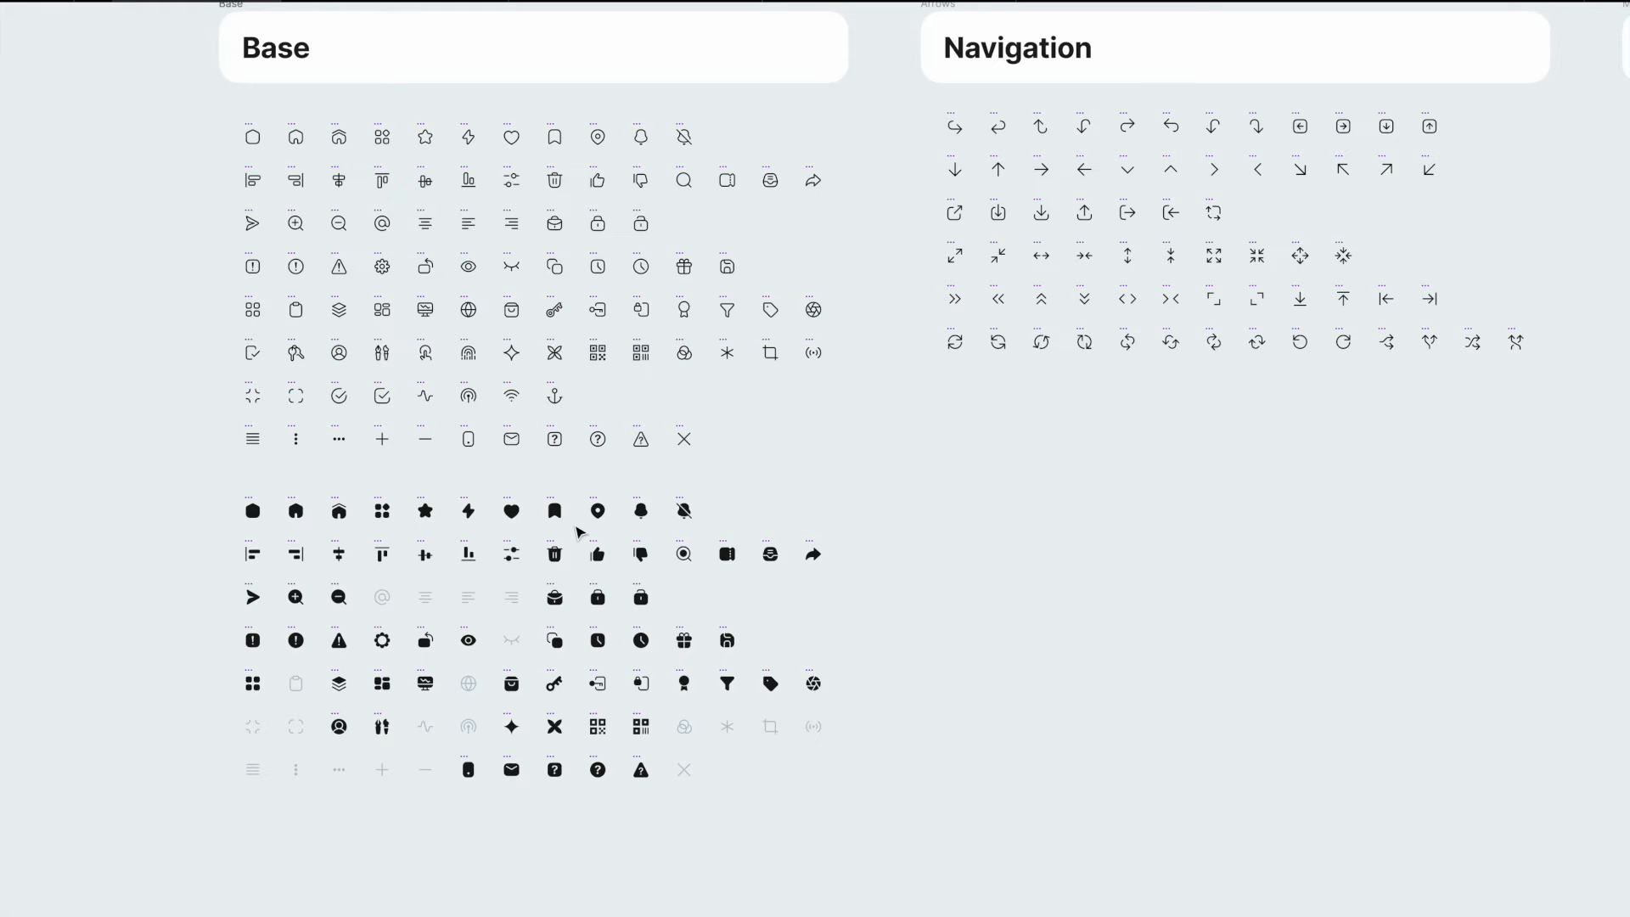
{"action": "scroll", "coordinate": [577, 532], "scroll_direction": "up", "scroll_amount": 2}
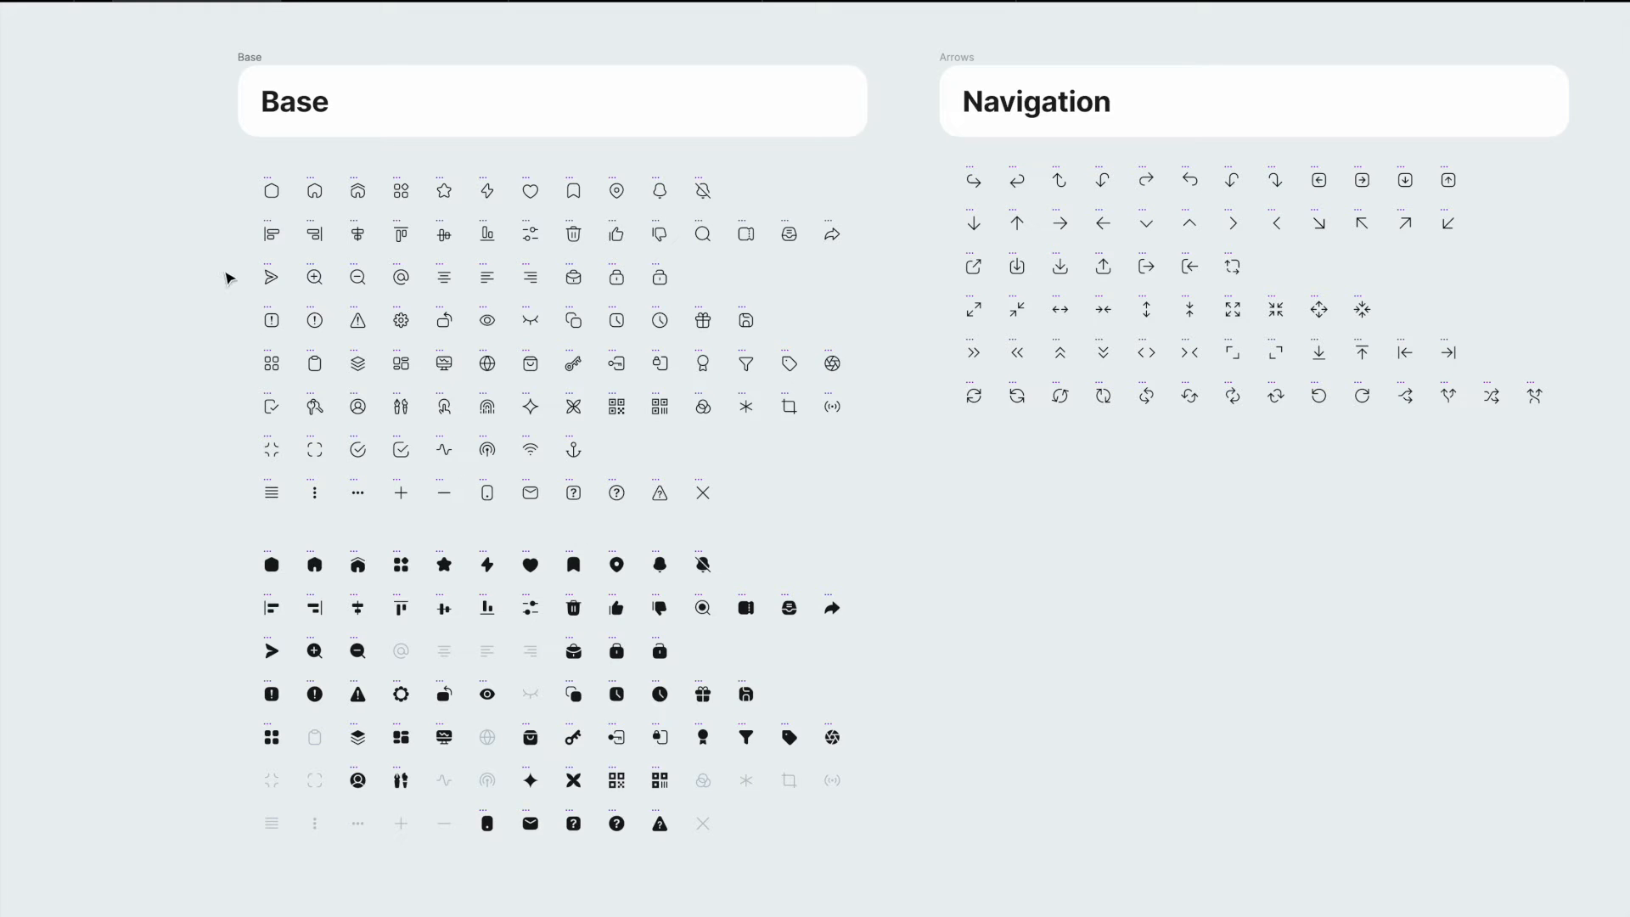
- Select the first outlined home icon in the Base set, restore the interface and inspect its component name up close
{"action": "scroll", "coordinate": [228, 278], "scroll_direction": "up", "scroll_amount": 5}
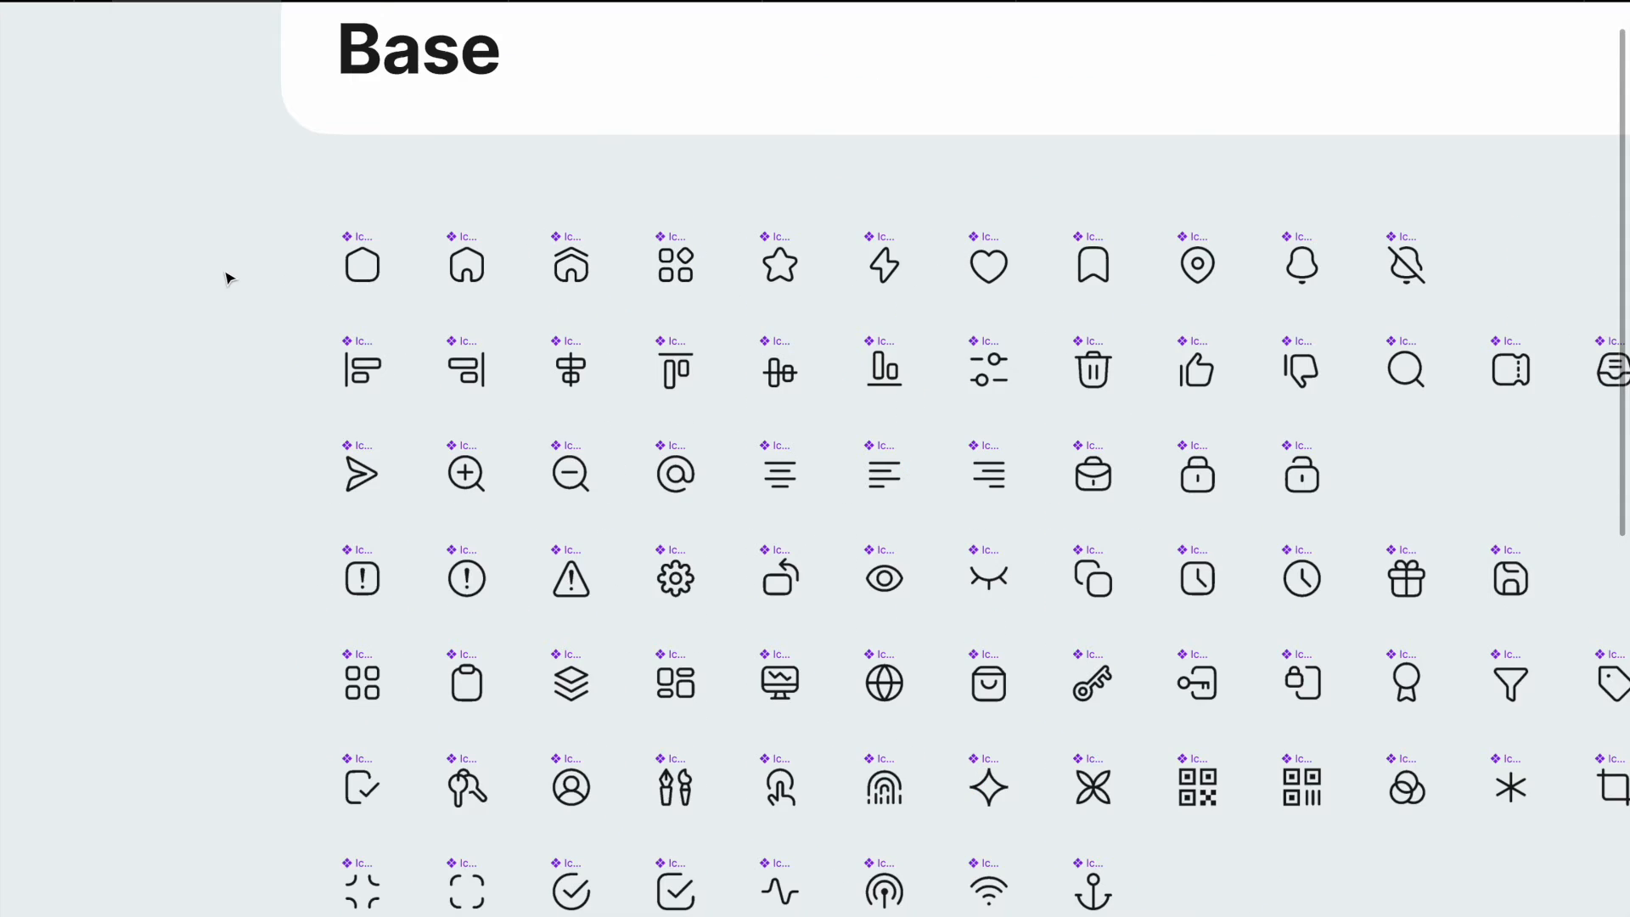
{"action": "scroll", "coordinate": [368, 243], "scroll_direction": "up", "scroll_amount": 5}
{"action": "left_click", "coordinate": [368, 244]}
{"action": "scroll", "coordinate": [367, 243], "scroll_direction": "up", "scroll_amount": 4}
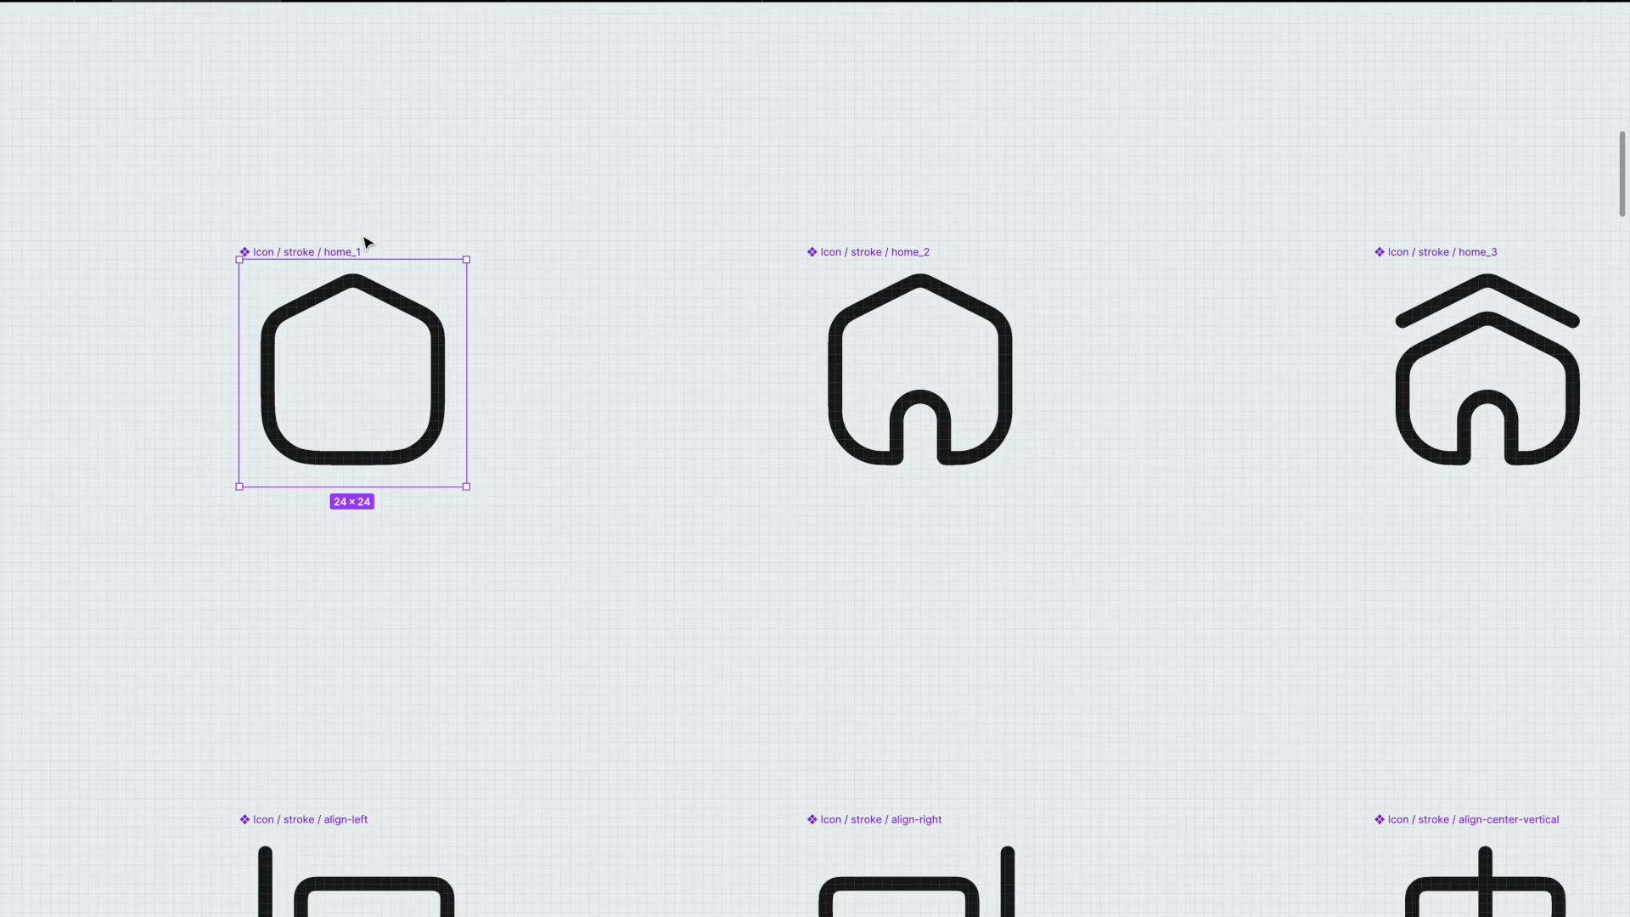
{"action": "key", "text": "ctrl+backslash"}
{"action": "scroll", "coordinate": [364, 243], "scroll_direction": "left", "scroll_amount": 3}
{"action": "scroll", "coordinate": [364, 243], "scroll_direction": "up", "scroll_amount": 2}
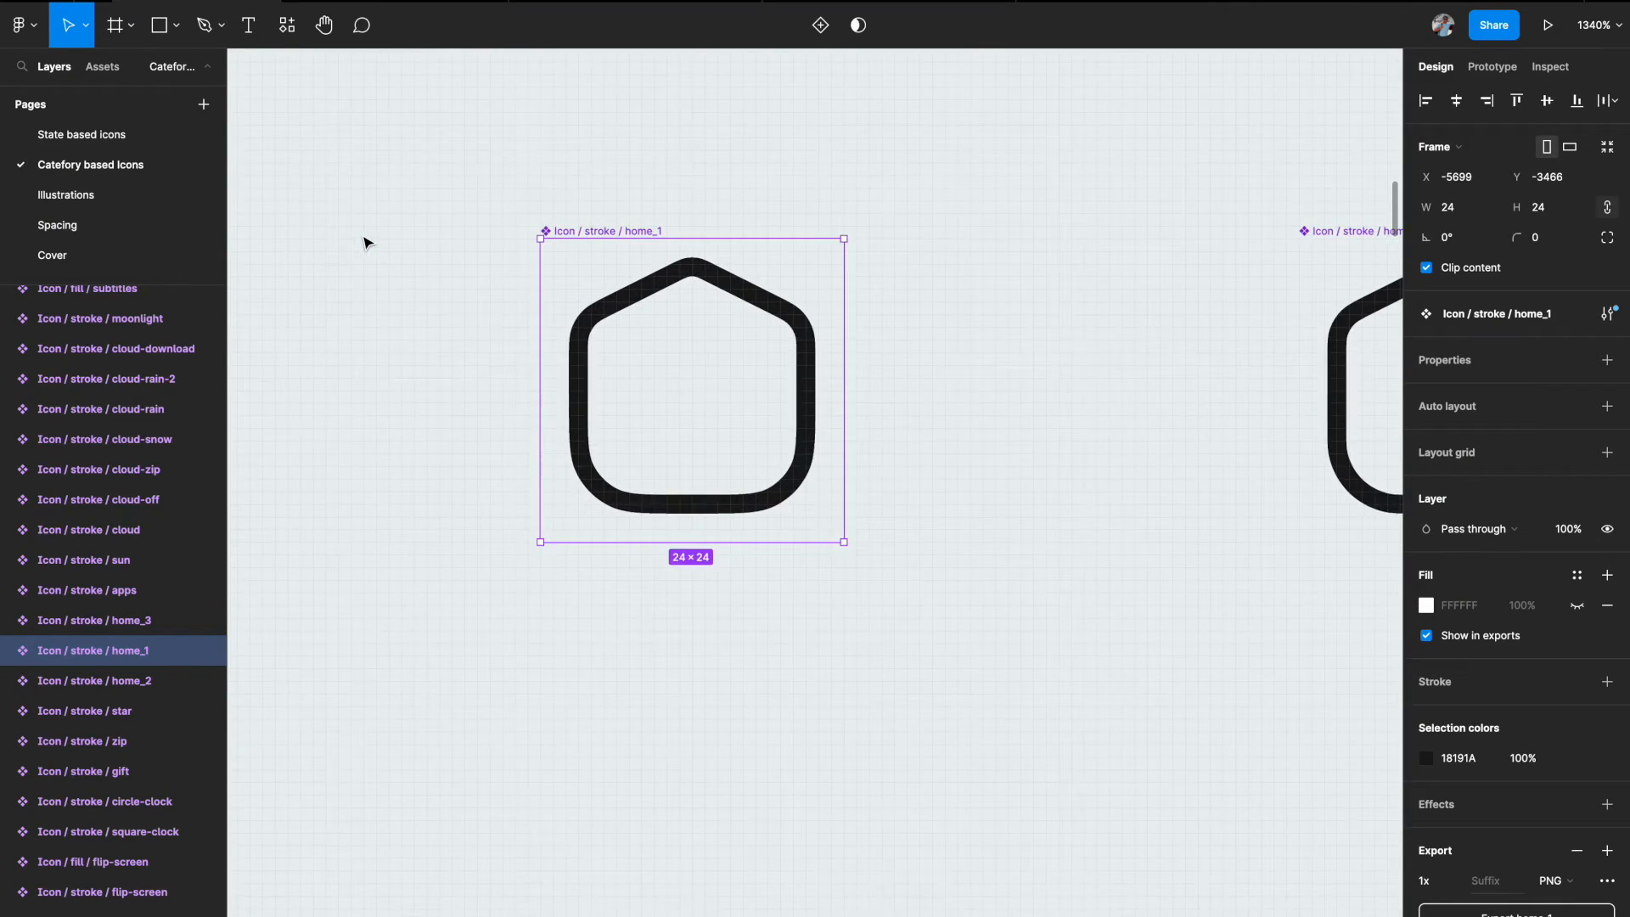
{"action": "scroll", "coordinate": [365, 244], "scroll_direction": "right", "scroll_amount": 1}
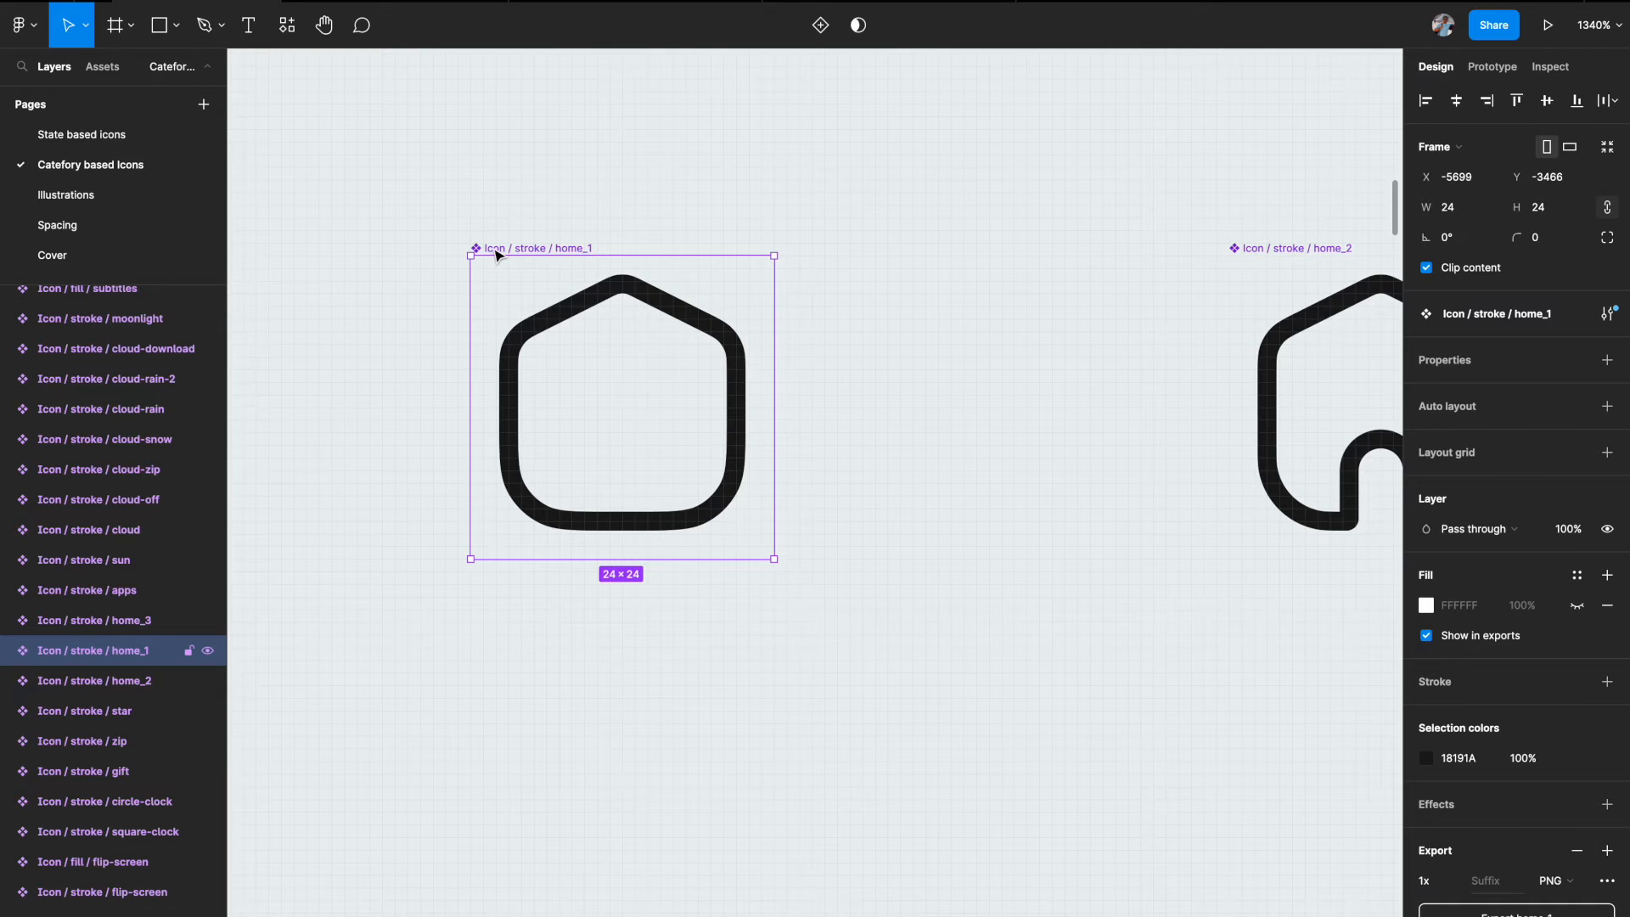
{"action": "scroll", "coordinate": [497, 255], "scroll_direction": "up", "scroll_amount": 3}
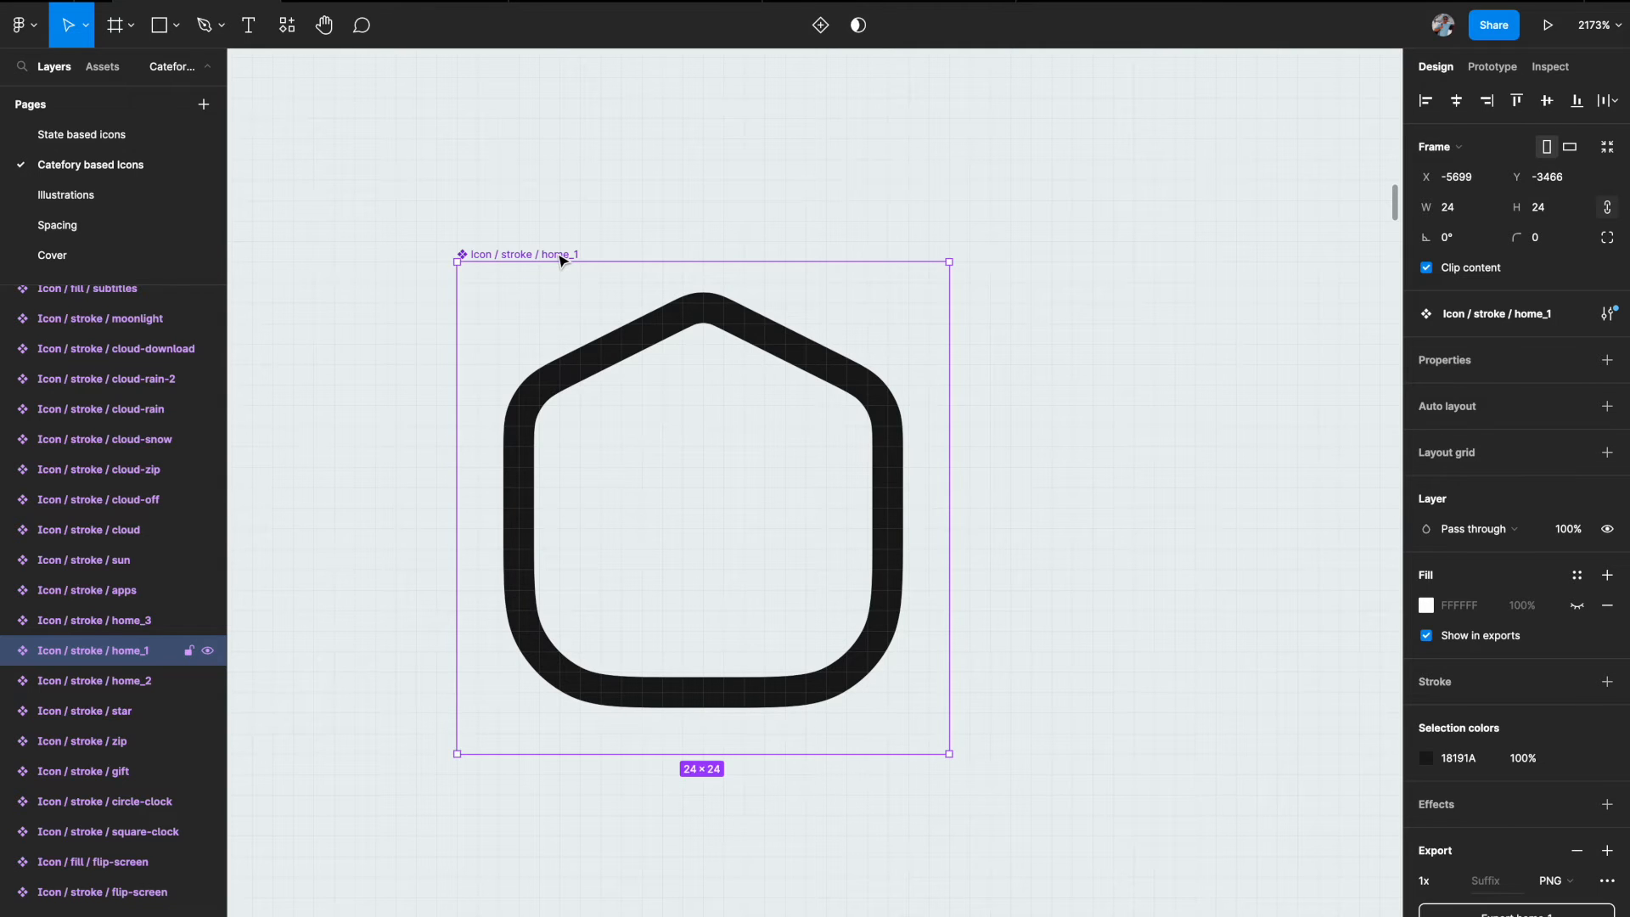
{"action": "scroll", "coordinate": [561, 261], "scroll_direction": "down", "scroll_amount": 10}
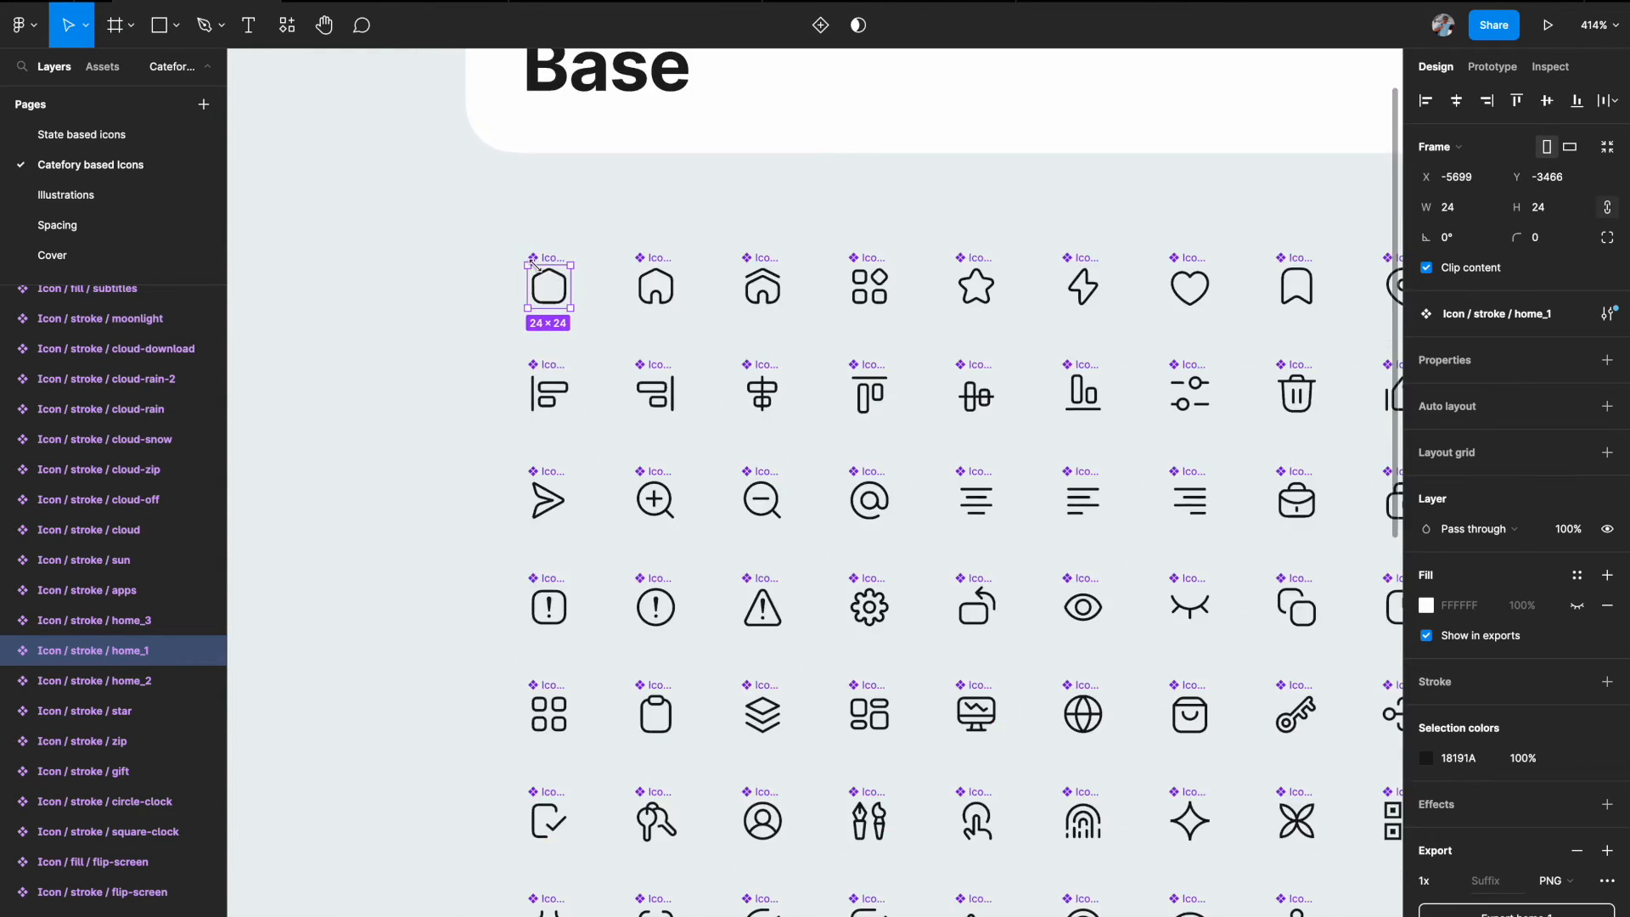
- Examine the icon sets under the Base, Navigation, Media and Economic headings, returning to the outlined Base icons
{"action": "scroll", "coordinate": [530, 264], "scroll_direction": "down", "scroll_amount": 5}
{"action": "scroll", "coordinate": [537, 267], "scroll_direction": "right", "scroll_amount": 6}
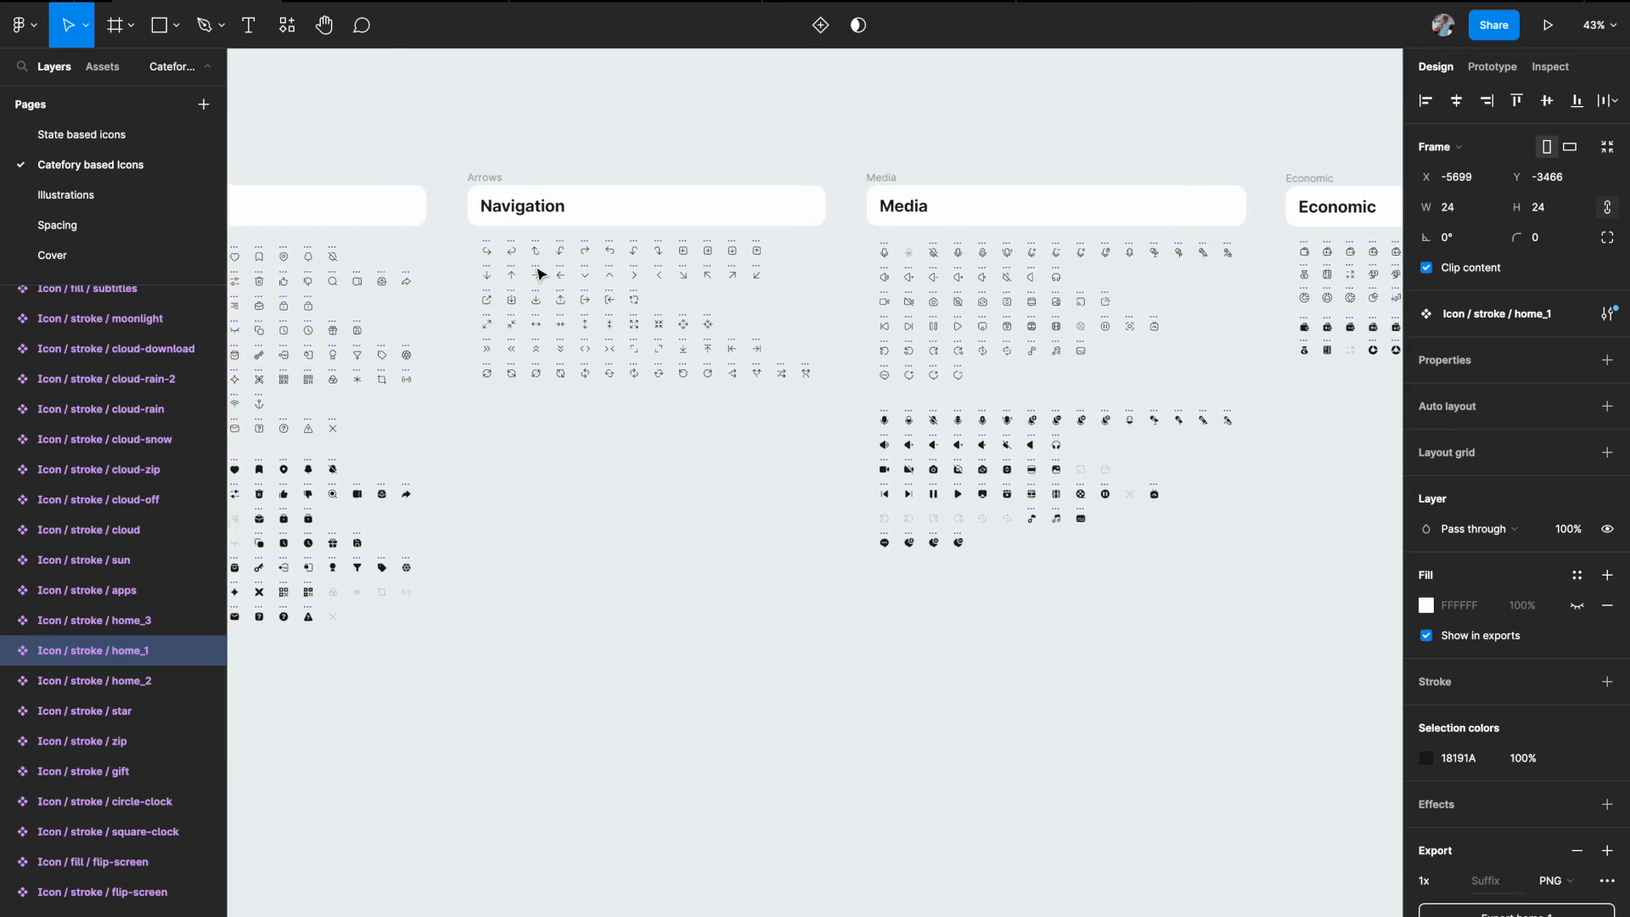
{"action": "scroll", "coordinate": [540, 274], "scroll_direction": "right", "scroll_amount": 4}
{"action": "scroll", "coordinate": [540, 273], "scroll_direction": "left", "scroll_amount": 8}
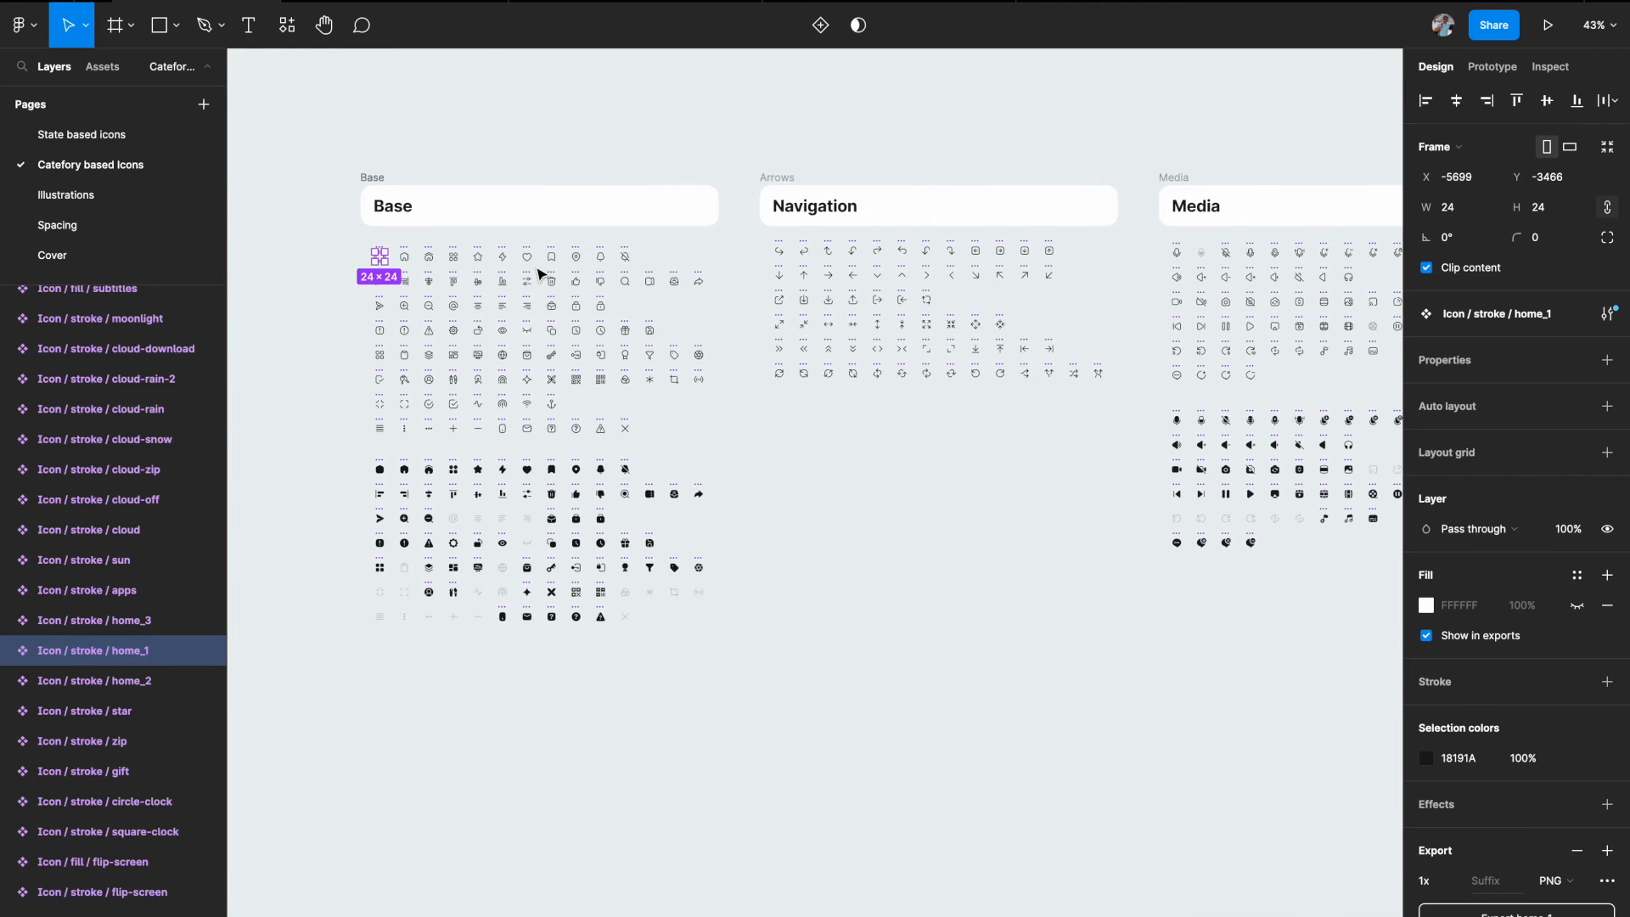
{"action": "scroll", "coordinate": [541, 274], "scroll_direction": "up", "scroll_amount": 3}
{"action": "scroll", "coordinate": [540, 273], "scroll_direction": "left", "scroll_amount": 2}
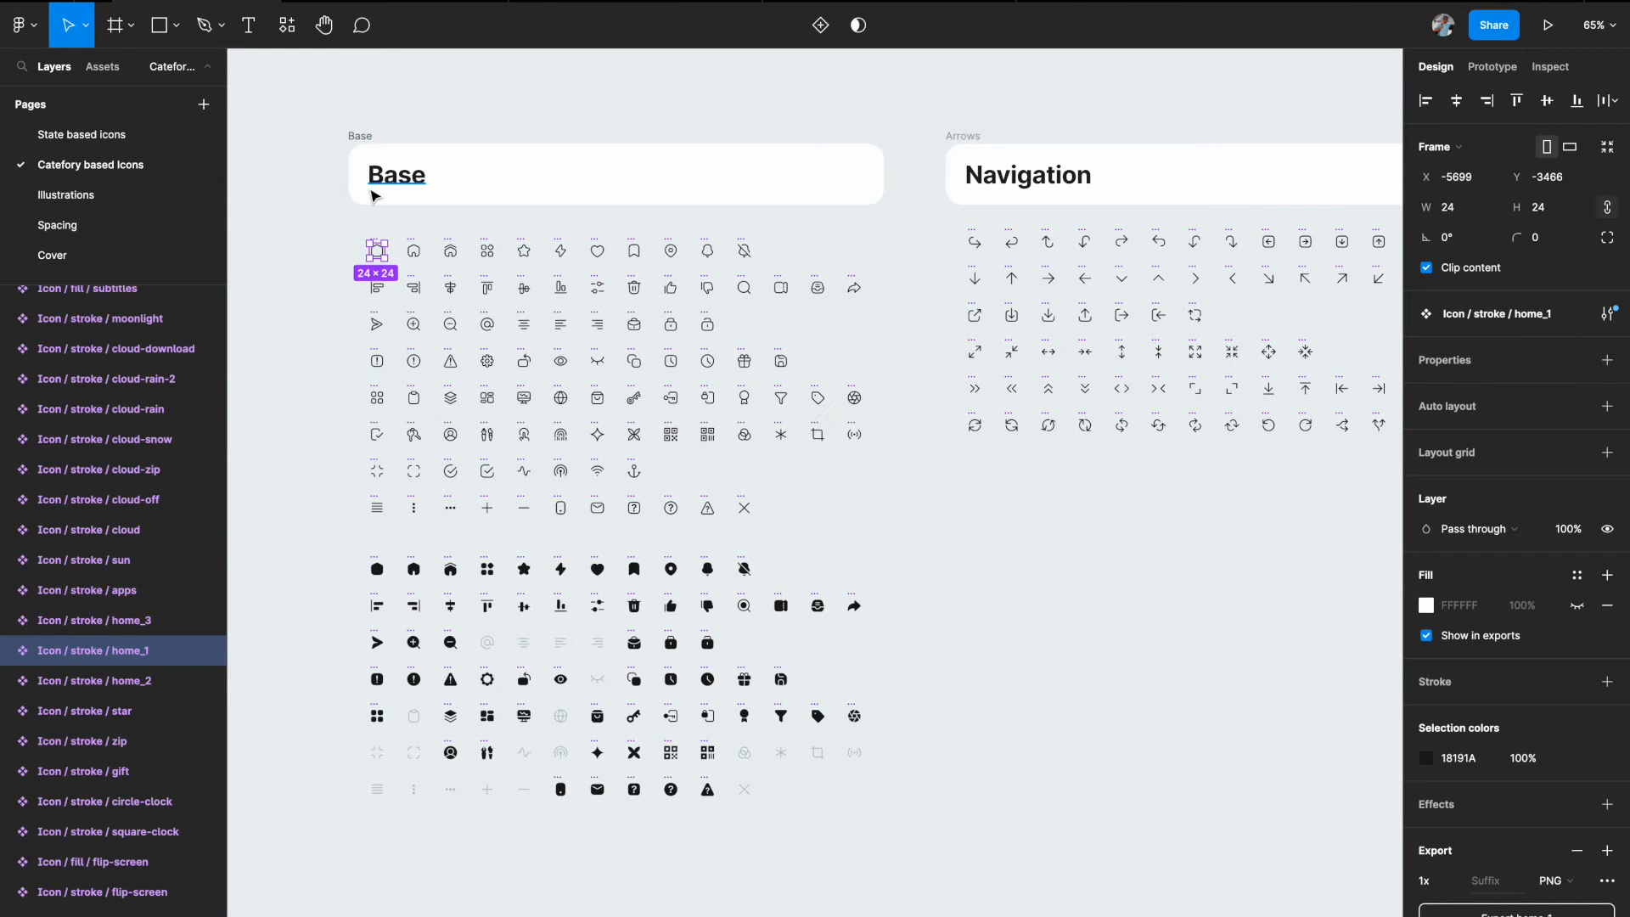
{"action": "scroll", "coordinate": [586, 246], "scroll_direction": "right", "scroll_amount": 5}
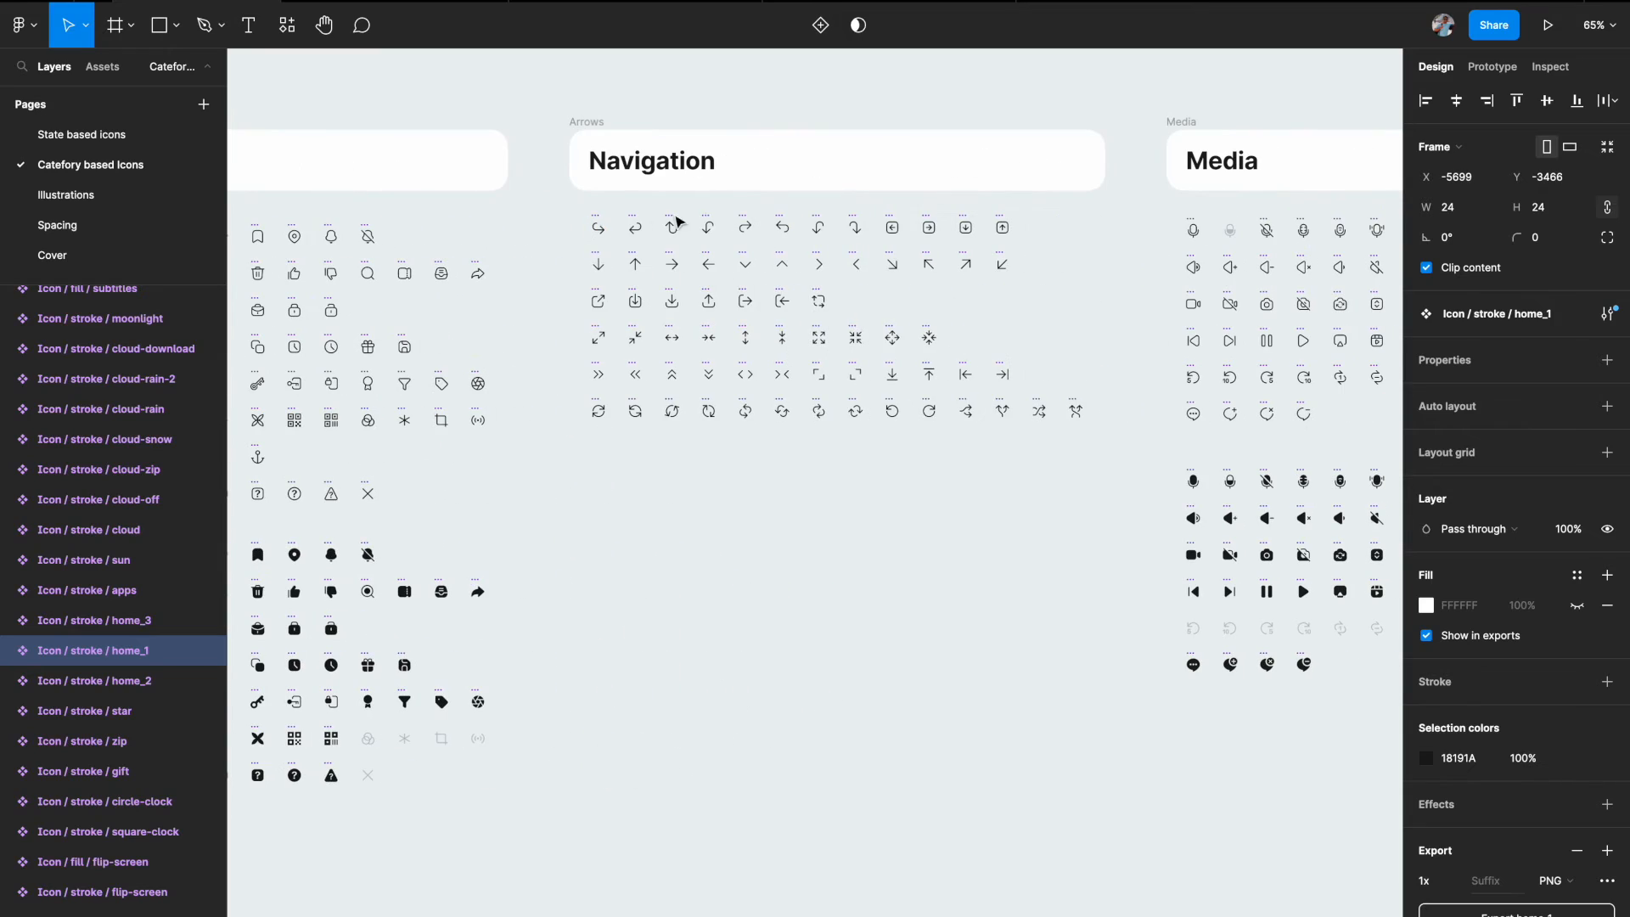
{"action": "scroll", "coordinate": [849, 399], "scroll_direction": "left", "scroll_amount": 8}
{"action": "scroll", "coordinate": [648, 255], "scroll_direction": "up", "scroll_amount": 5}
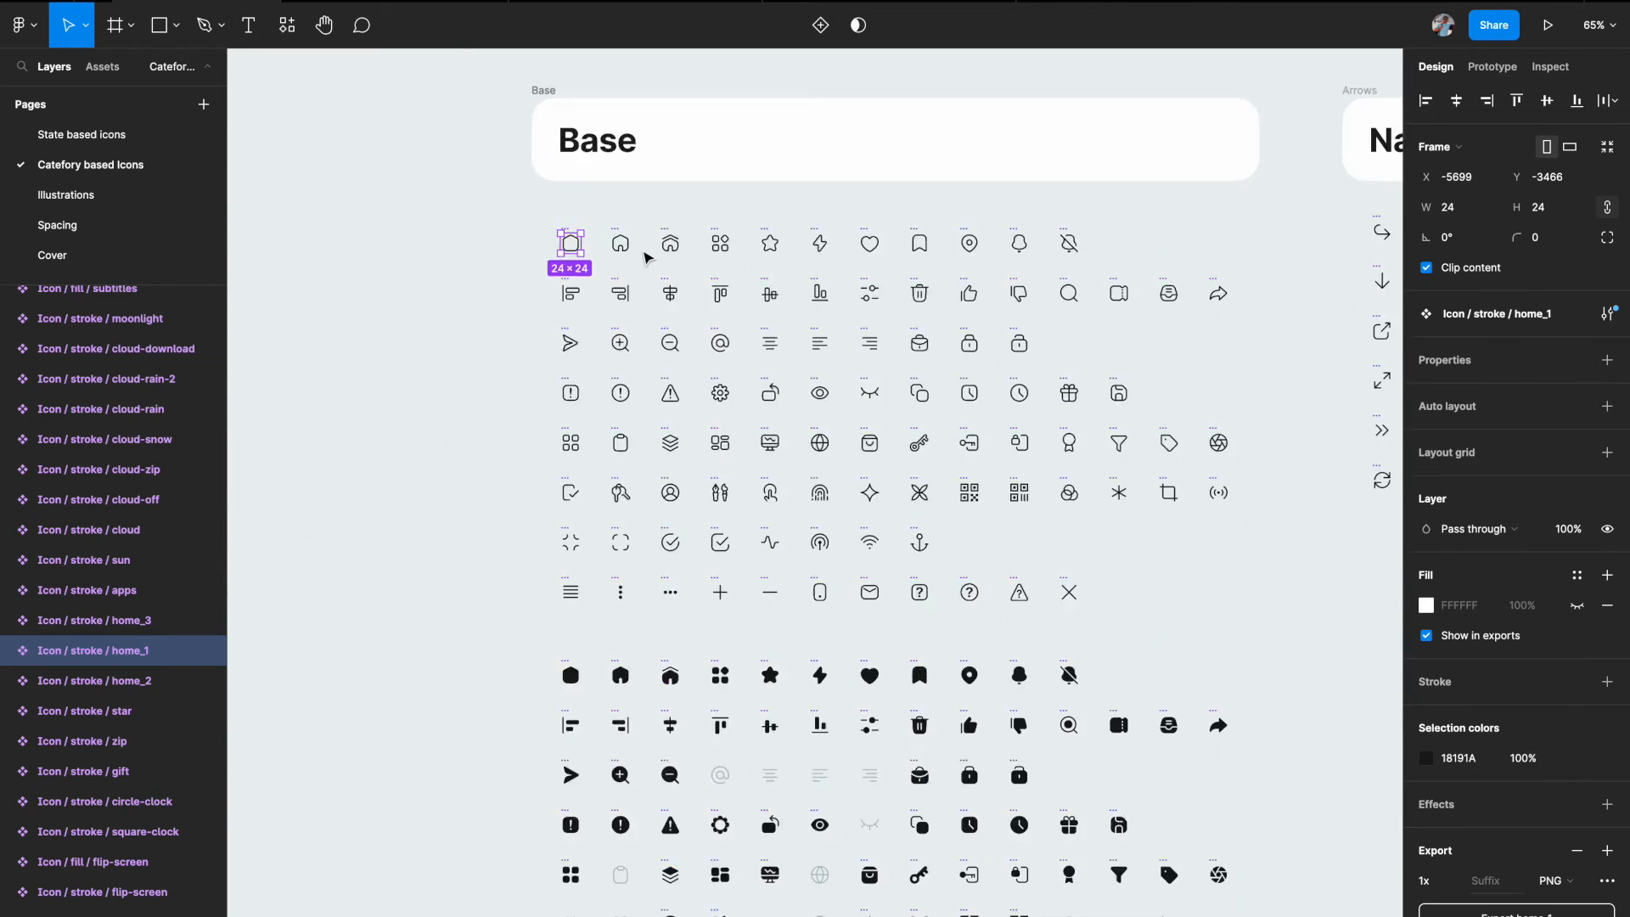
- Select the second outlined home icon in the Base set and inspect its component name beside the neighbouring home icons
{"action": "left_click", "coordinate": [564, 191]}
{"action": "scroll", "coordinate": [569, 185], "scroll_direction": "up", "scroll_amount": 10}
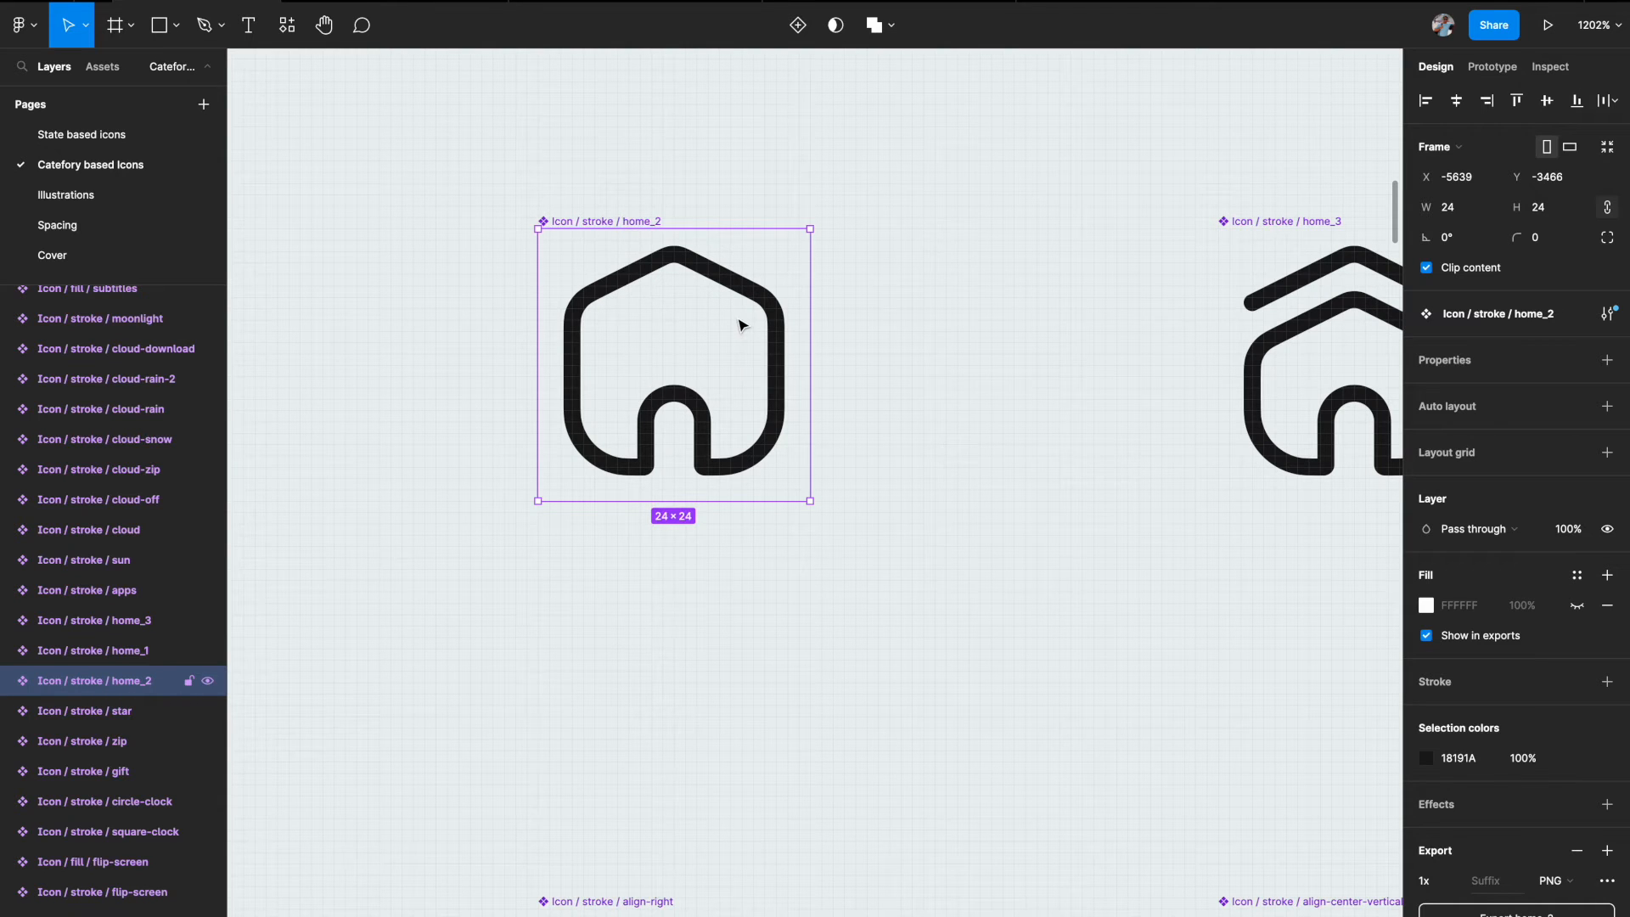
{"action": "scroll", "coordinate": [739, 324], "scroll_direction": "down", "scroll_amount": 4}
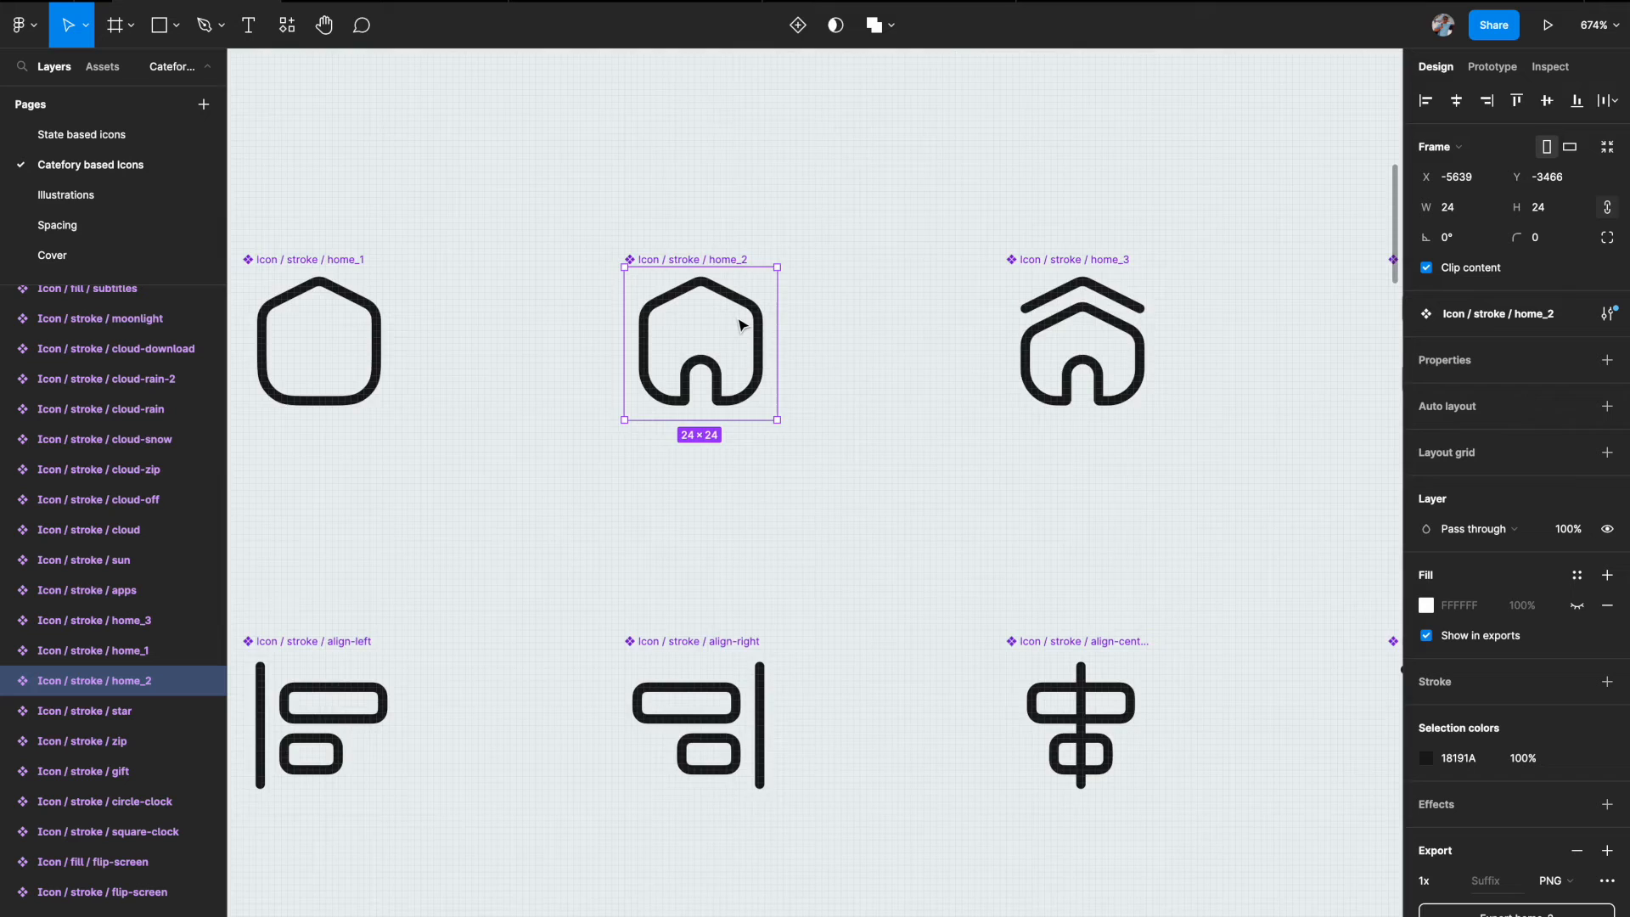
- Compare the outlined and filled Base icons, inspecting the component names of the first outlined home and the filled exclamation triangle
{"action": "scroll", "coordinate": [739, 325], "scroll_direction": "down", "scroll_amount": 12}
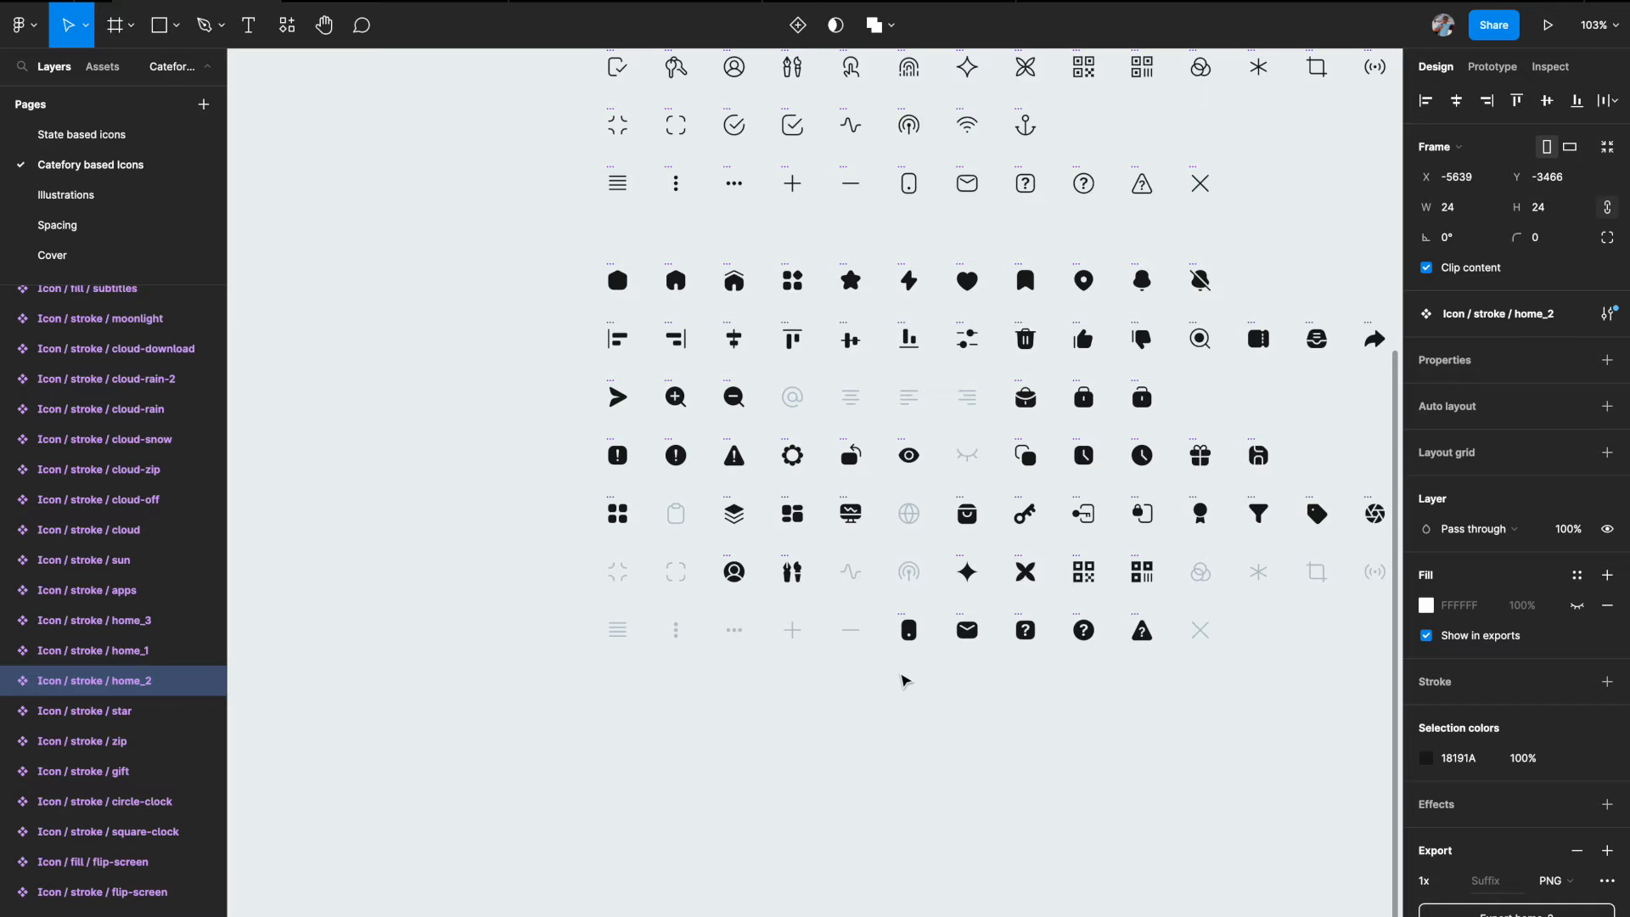
{"action": "scroll", "coordinate": [905, 681], "scroll_direction": "up", "scroll_amount": 5}
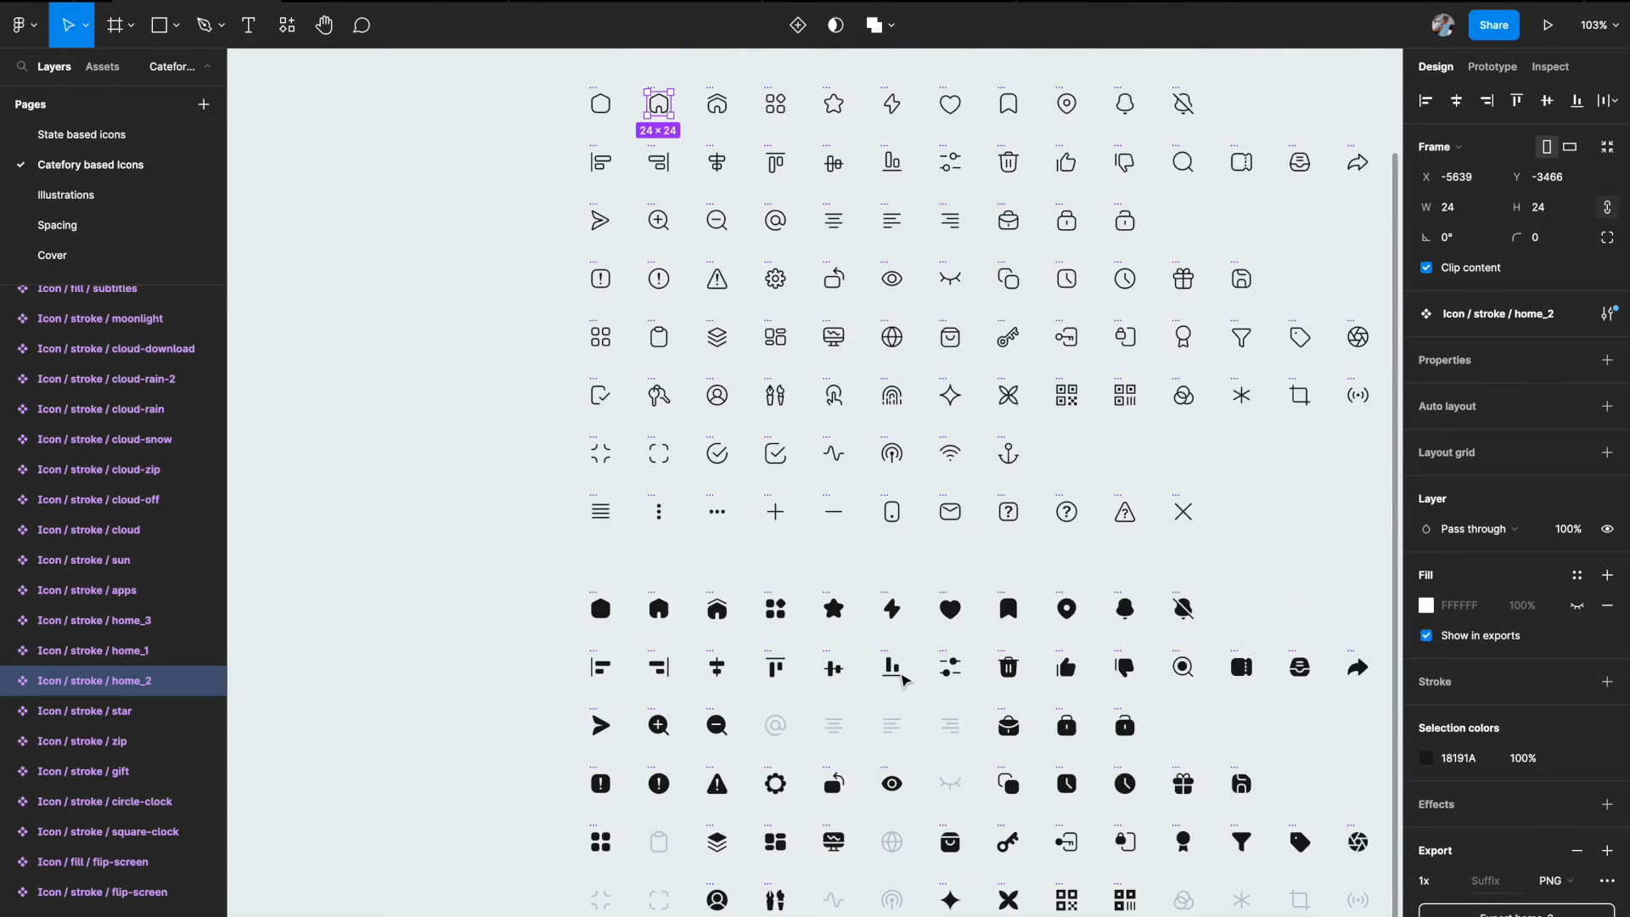
{"action": "scroll", "coordinate": [905, 681], "scroll_direction": "up", "scroll_amount": 2}
{"action": "scroll", "coordinate": [624, 284], "scroll_direction": "up", "scroll_amount": 2}
{"action": "scroll", "coordinate": [624, 284], "scroll_direction": "up", "scroll_amount": 12}
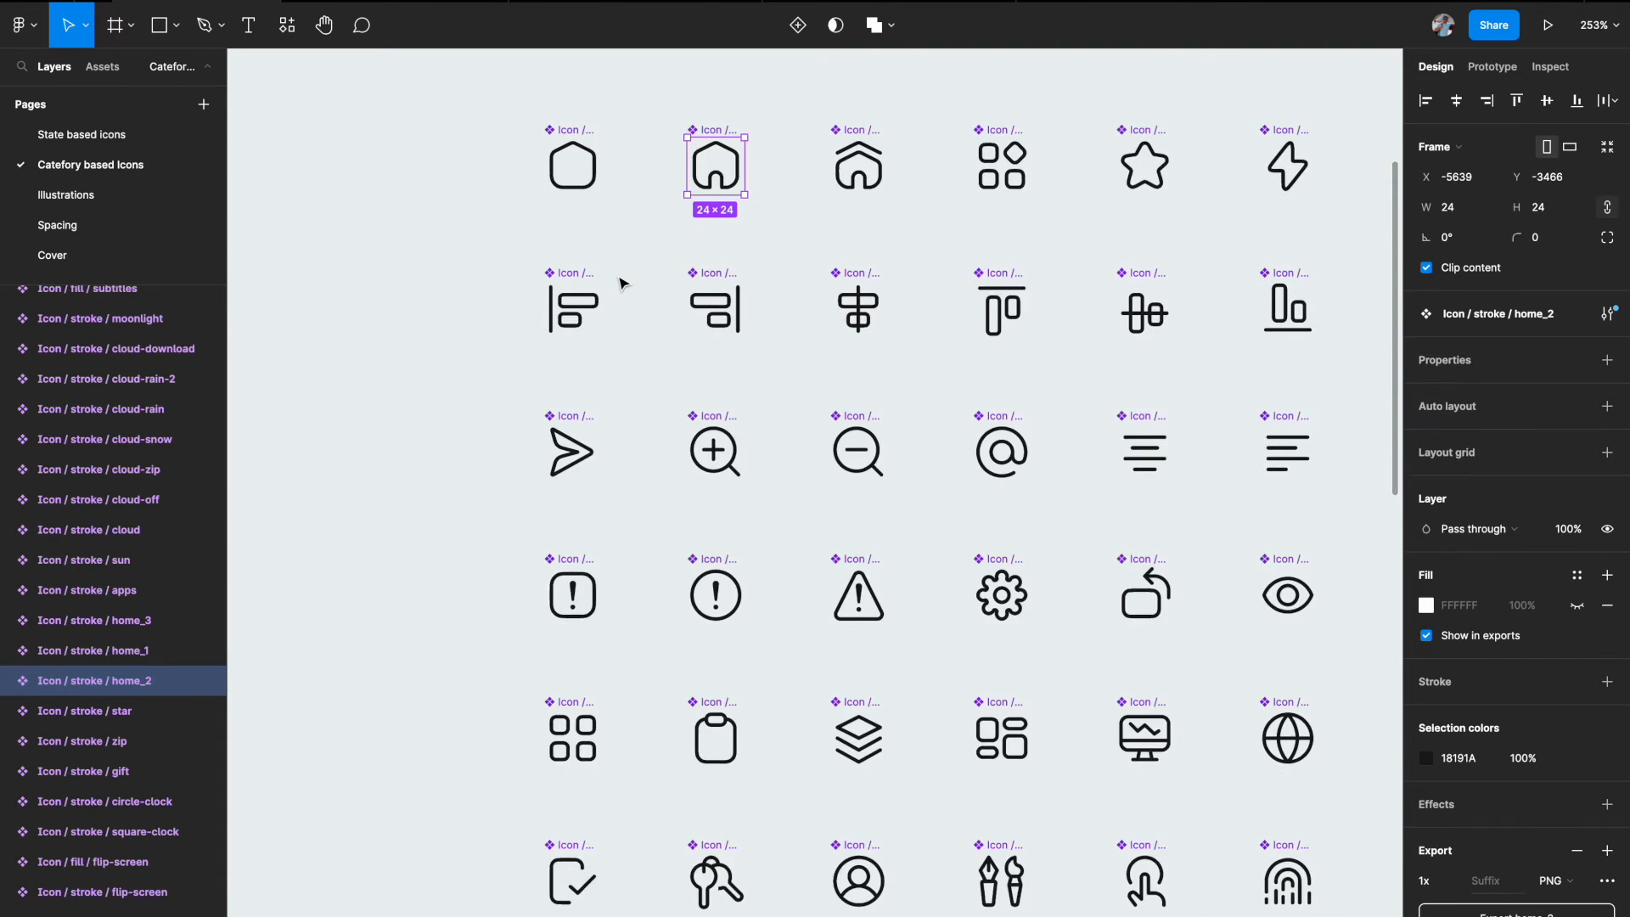
{"action": "scroll", "coordinate": [620, 281], "scroll_direction": "up", "scroll_amount": 5}
{"action": "scroll", "coordinate": [688, 521], "scroll_direction": "down", "scroll_amount": 2}
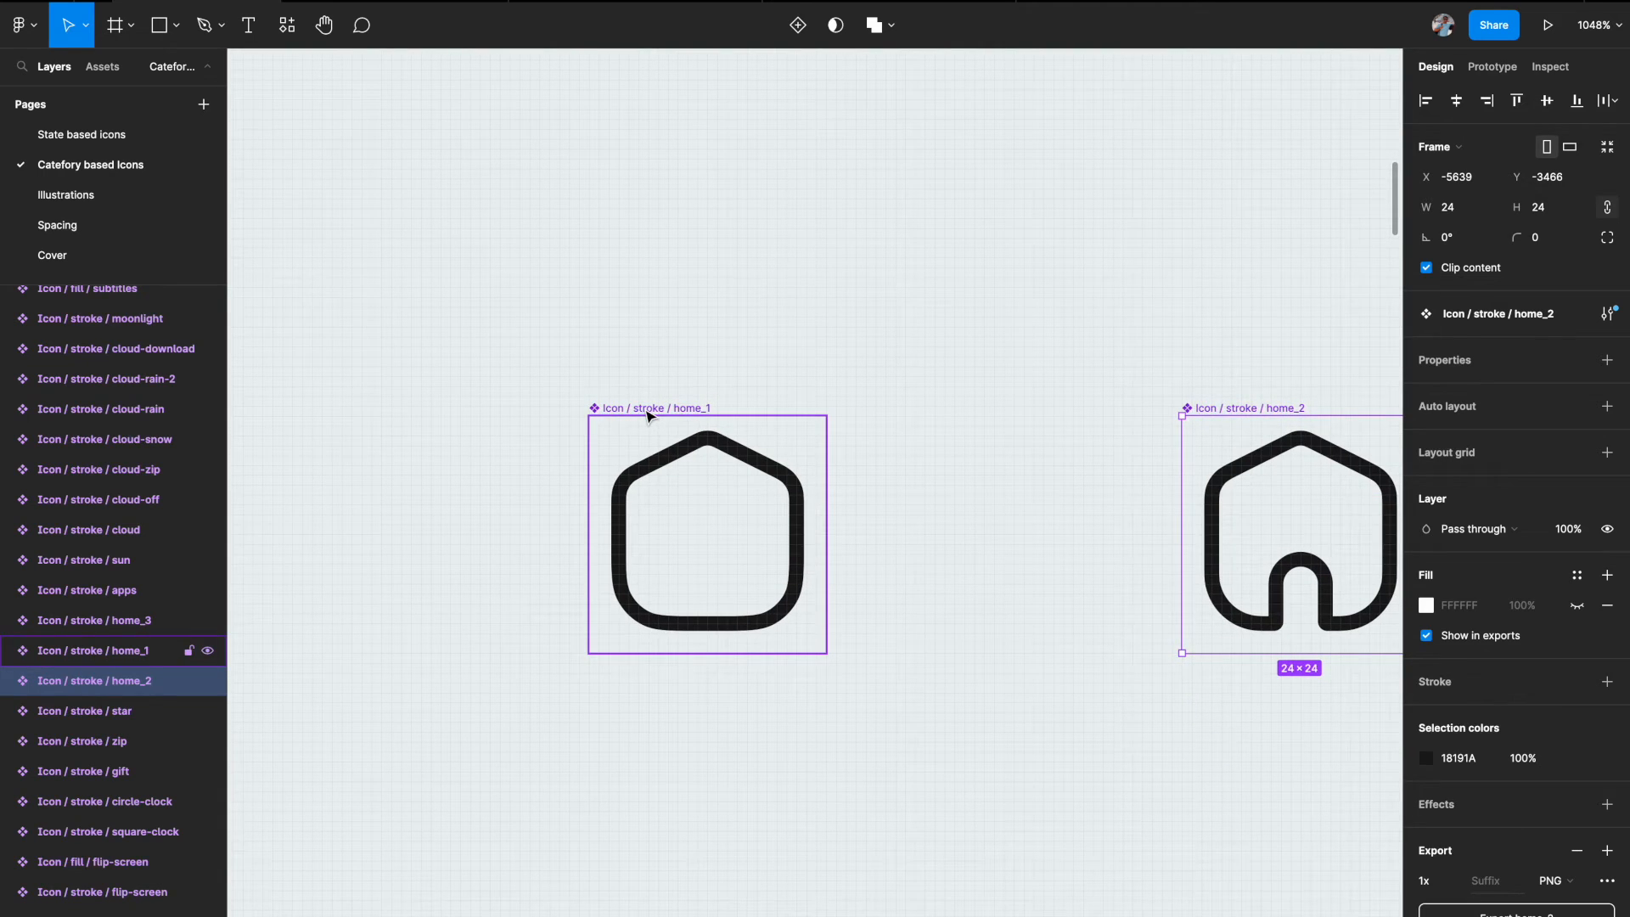
{"action": "scroll", "coordinate": [704, 413], "scroll_direction": "down", "scroll_amount": 15}
{"action": "scroll", "coordinate": [704, 413], "scroll_direction": "down", "scroll_amount": 1}
{"action": "scroll", "coordinate": [701, 507], "scroll_direction": "up", "scroll_amount": 15}
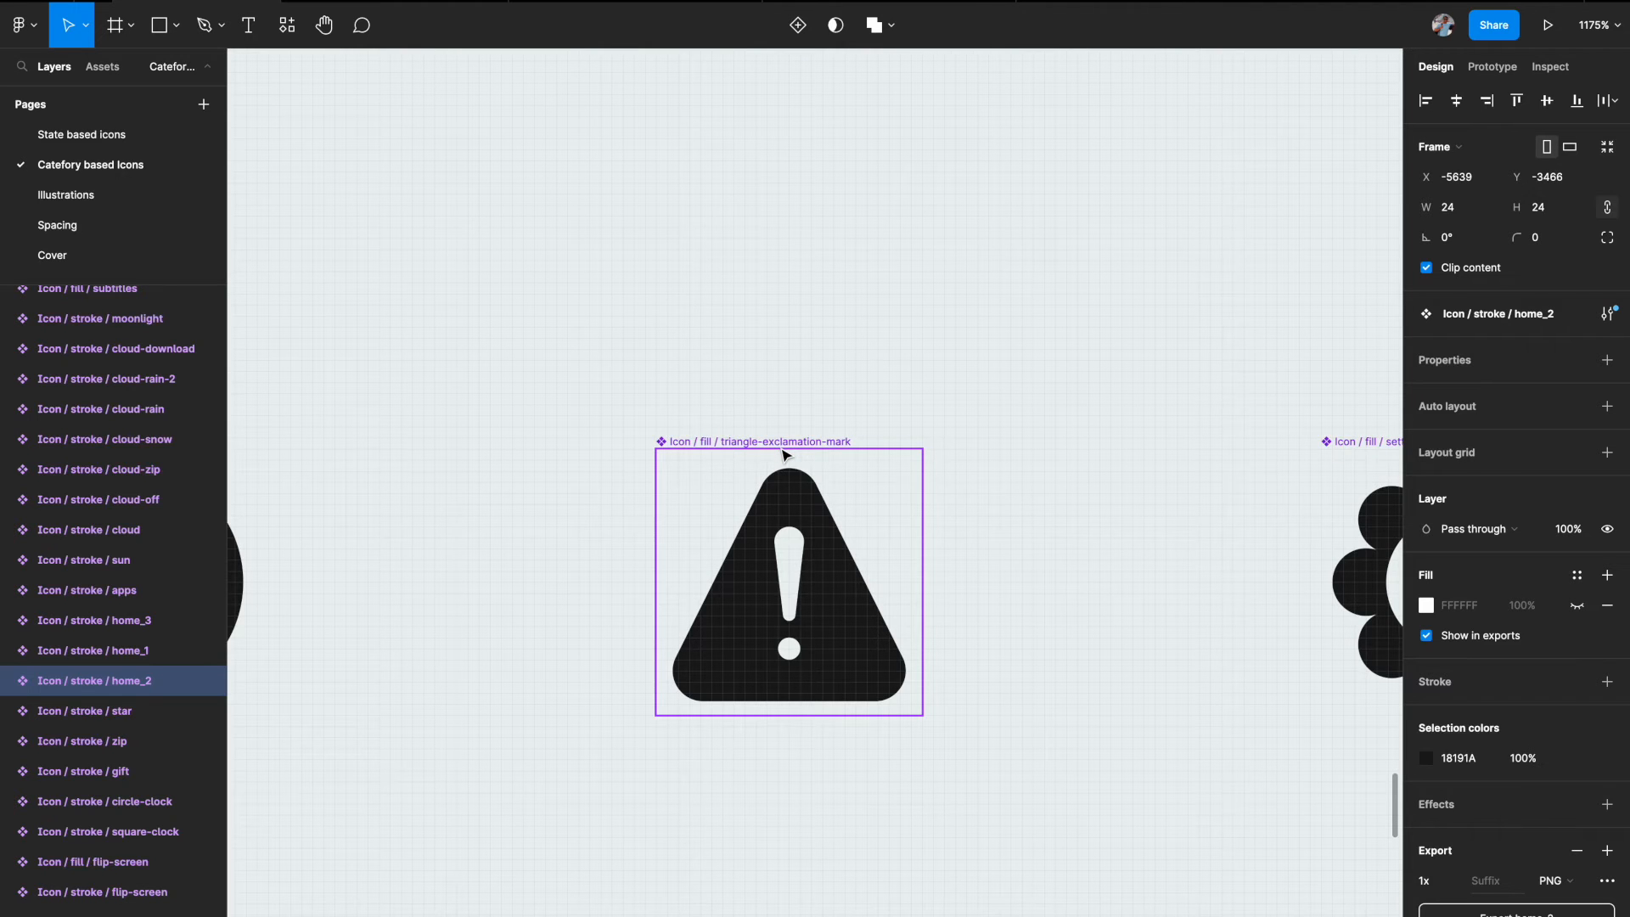
{"action": "scroll", "coordinate": [784, 452], "scroll_direction": "down", "scroll_amount": 15}
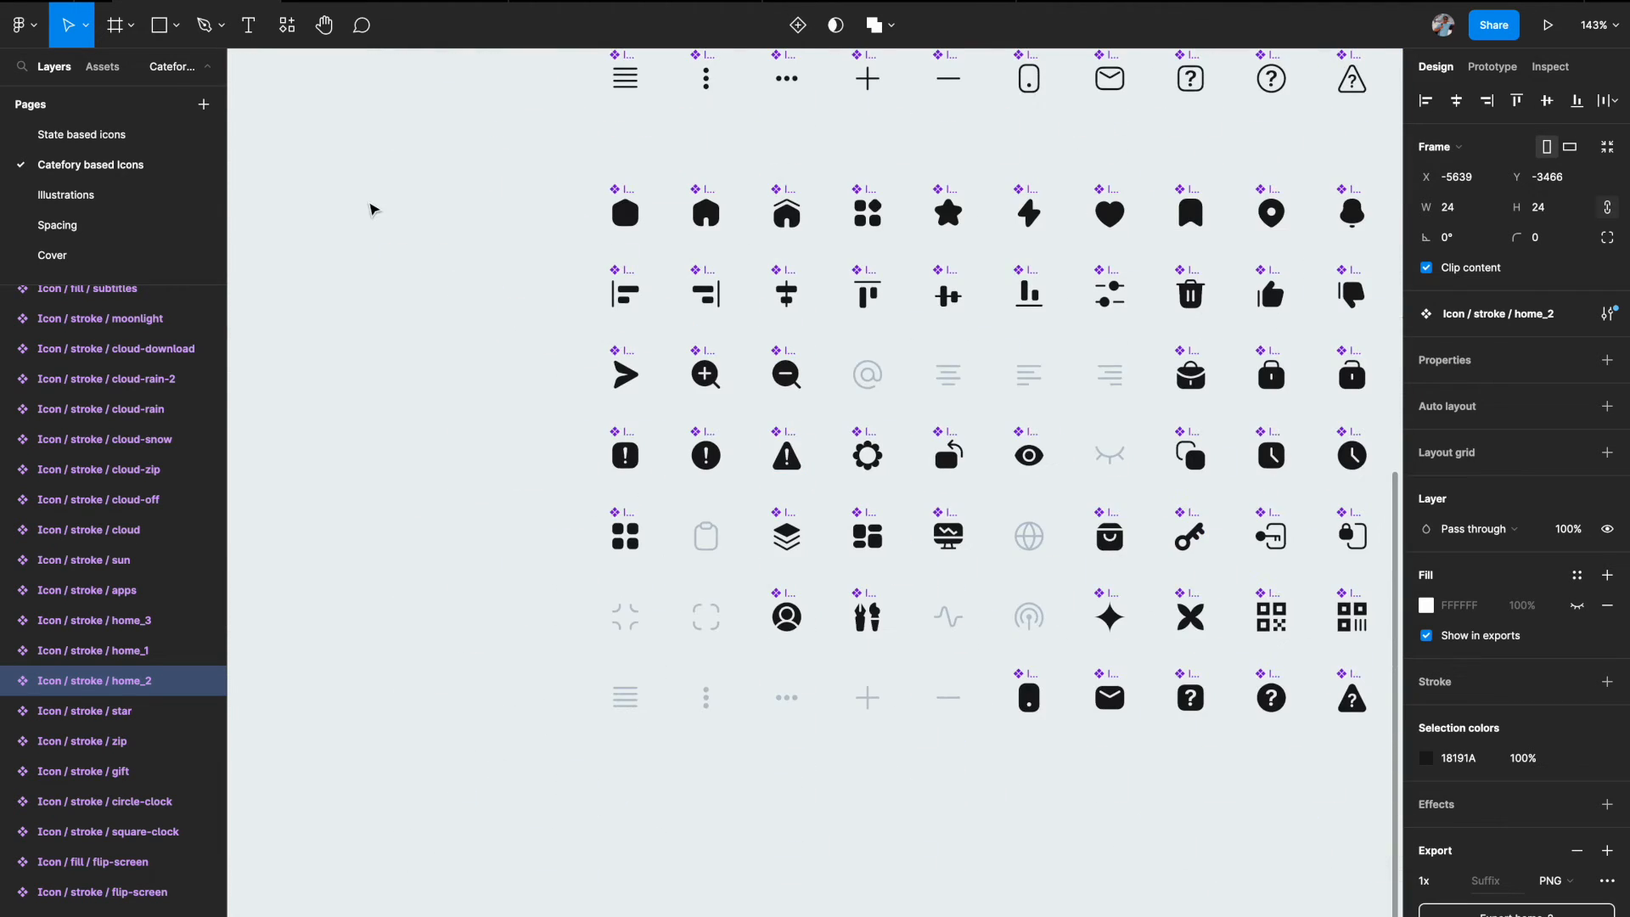
- Show the local component assets, expand Catefory based Icons down to the Icon / fill group and browse its filled icons
{"action": "left_click", "coordinate": [103, 66]}
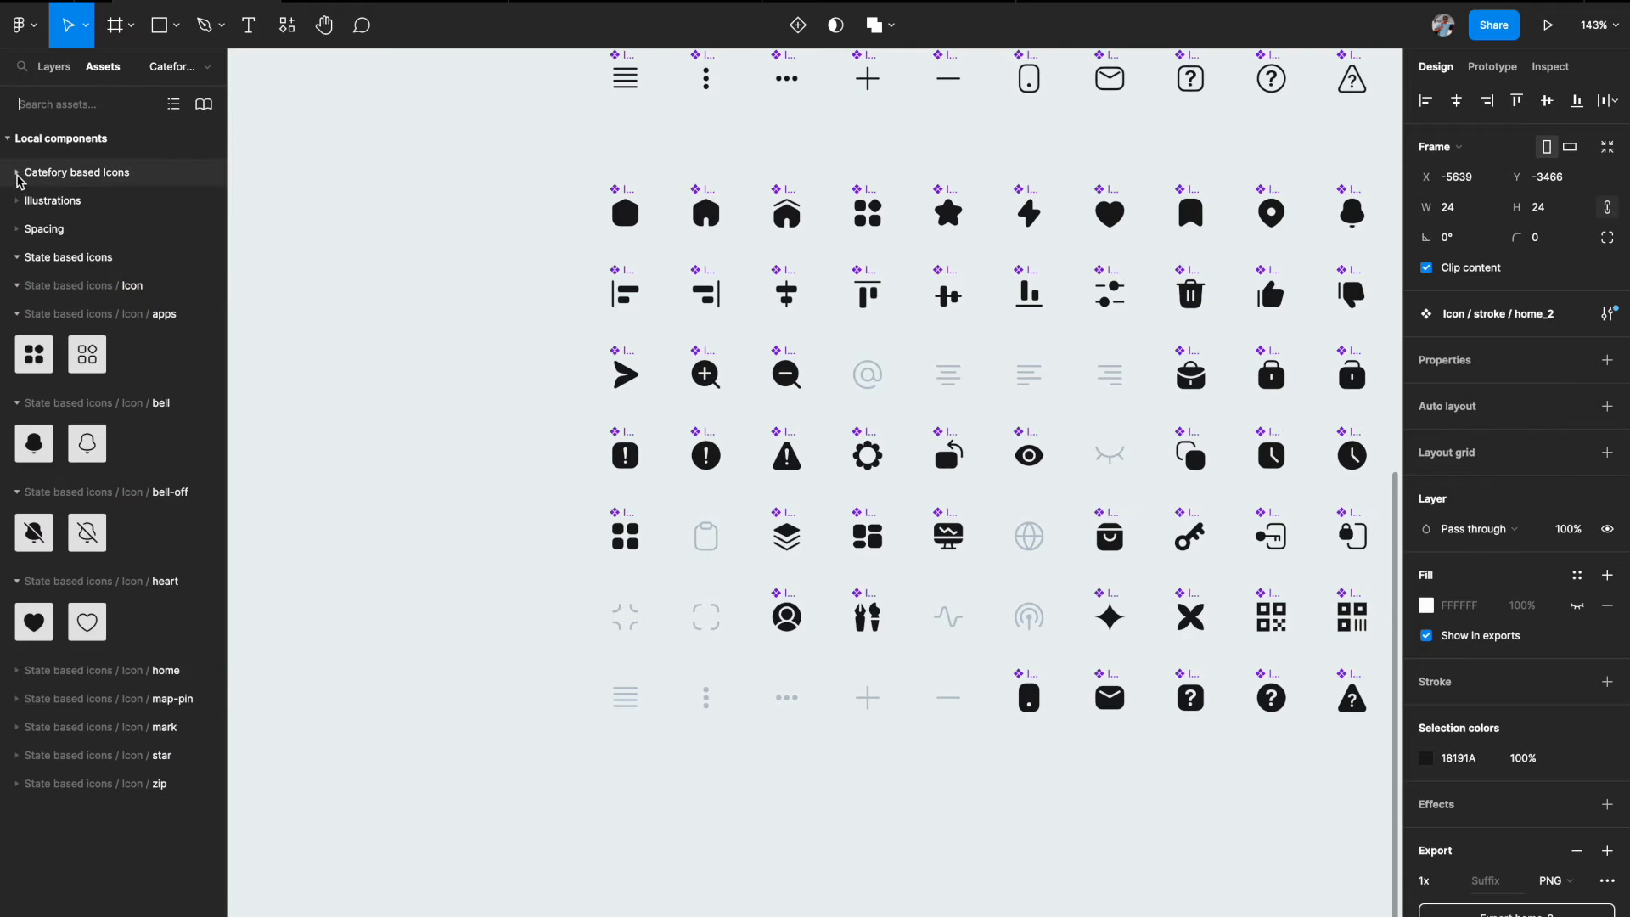
{"action": "left_click", "coordinate": [18, 174]}
{"action": "left_click", "coordinate": [17, 201]}
{"action": "left_click", "coordinate": [18, 450]}
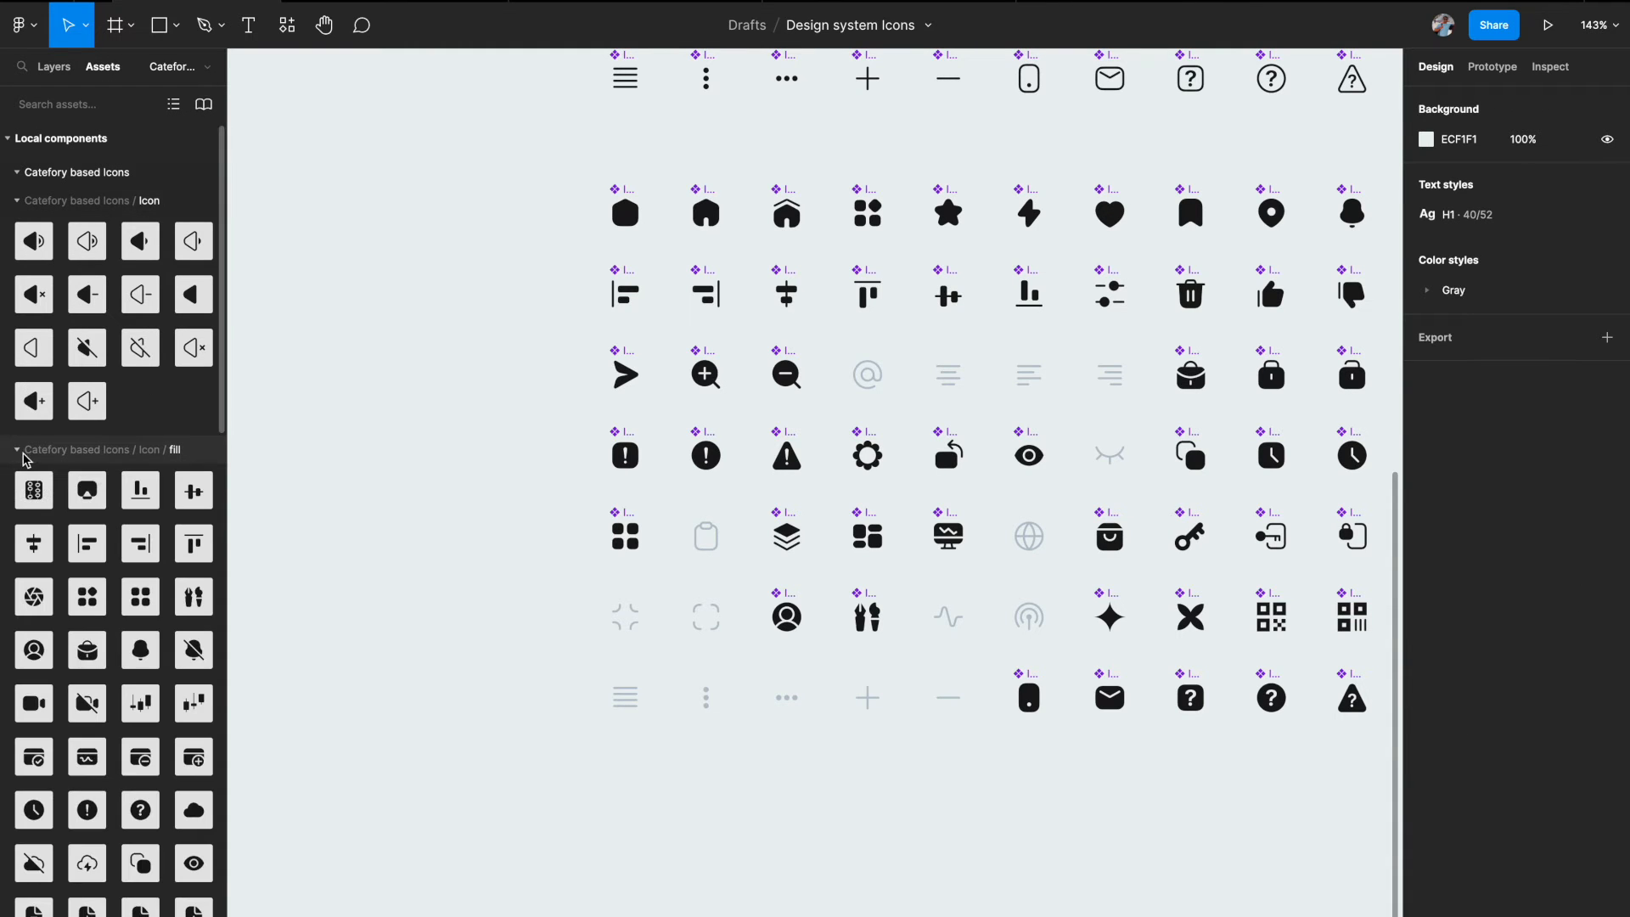
{"action": "scroll", "coordinate": [175, 464], "scroll_direction": "down", "scroll_amount": 4}
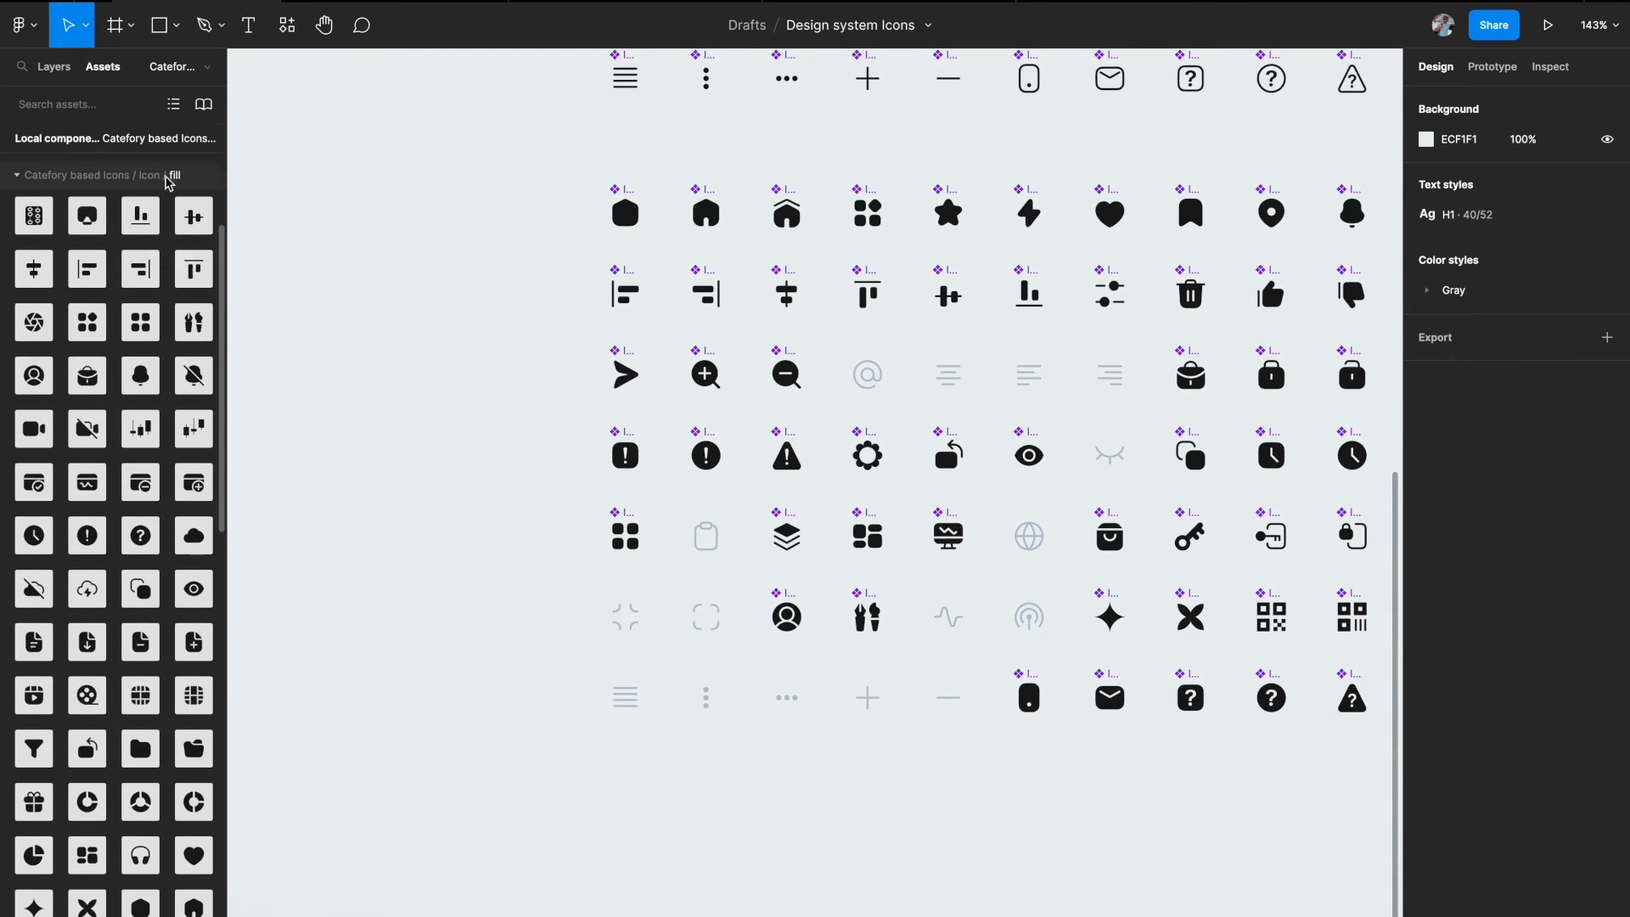
{"action": "scroll", "coordinate": [107, 520], "scroll_direction": "down", "scroll_amount": 4}
{"action": "scroll", "coordinate": [107, 520], "scroll_direction": "down", "scroll_amount": 6}
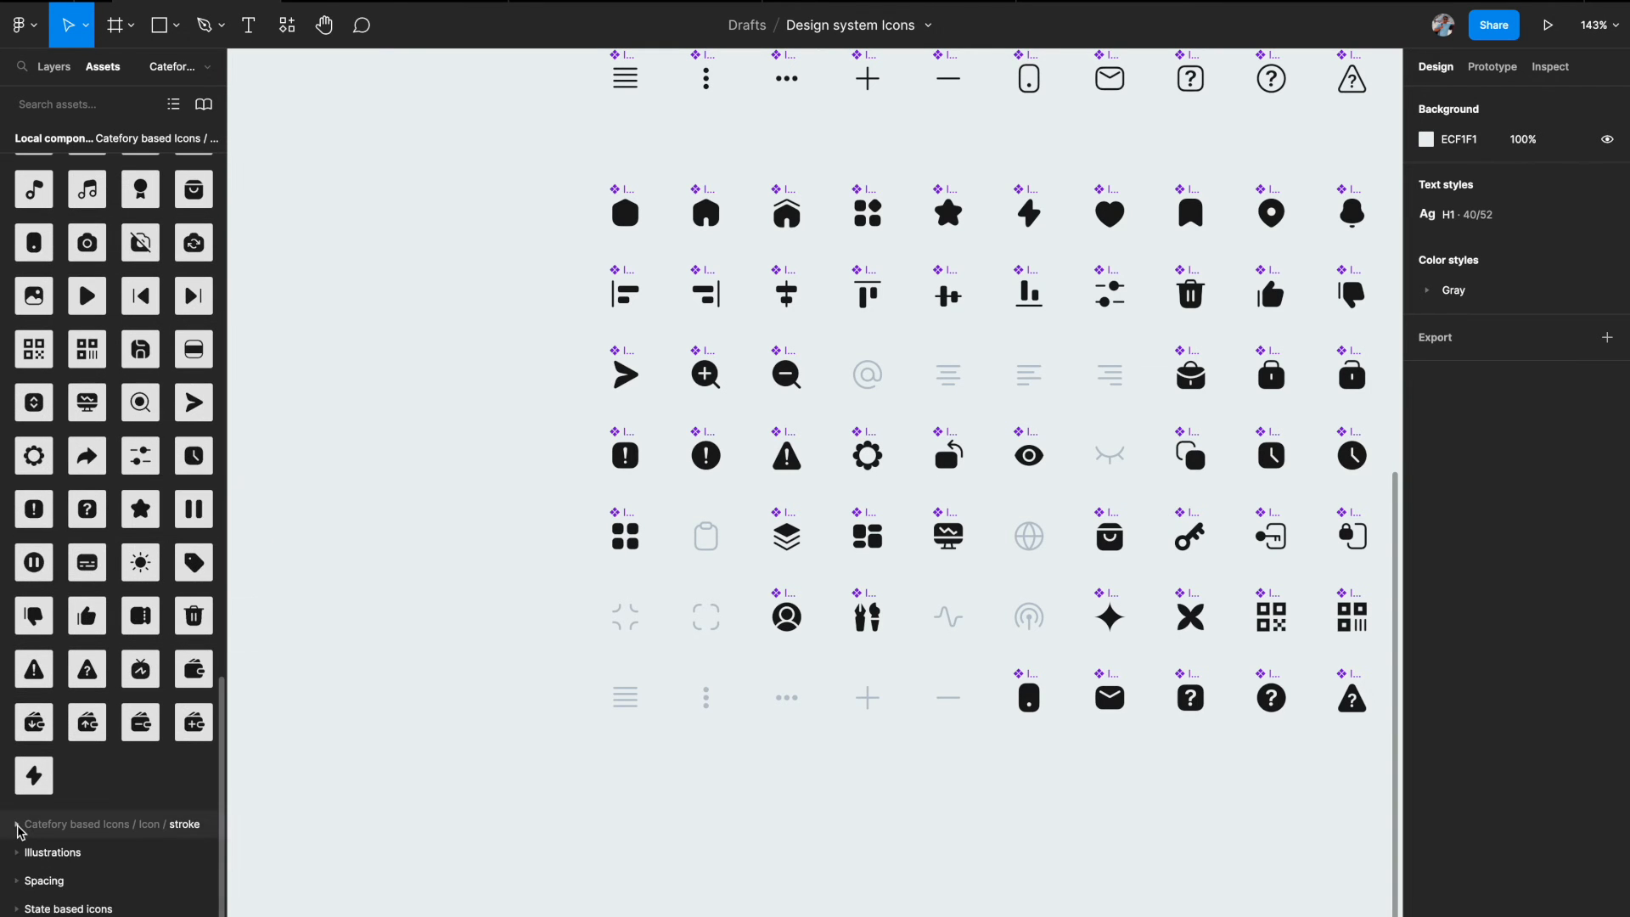
- Expand the Icon / stroke asset group and browse its outlined icons
{"action": "left_click", "coordinate": [20, 825]}
{"action": "scroll", "coordinate": [65, 726], "scroll_direction": "down", "scroll_amount": 8}
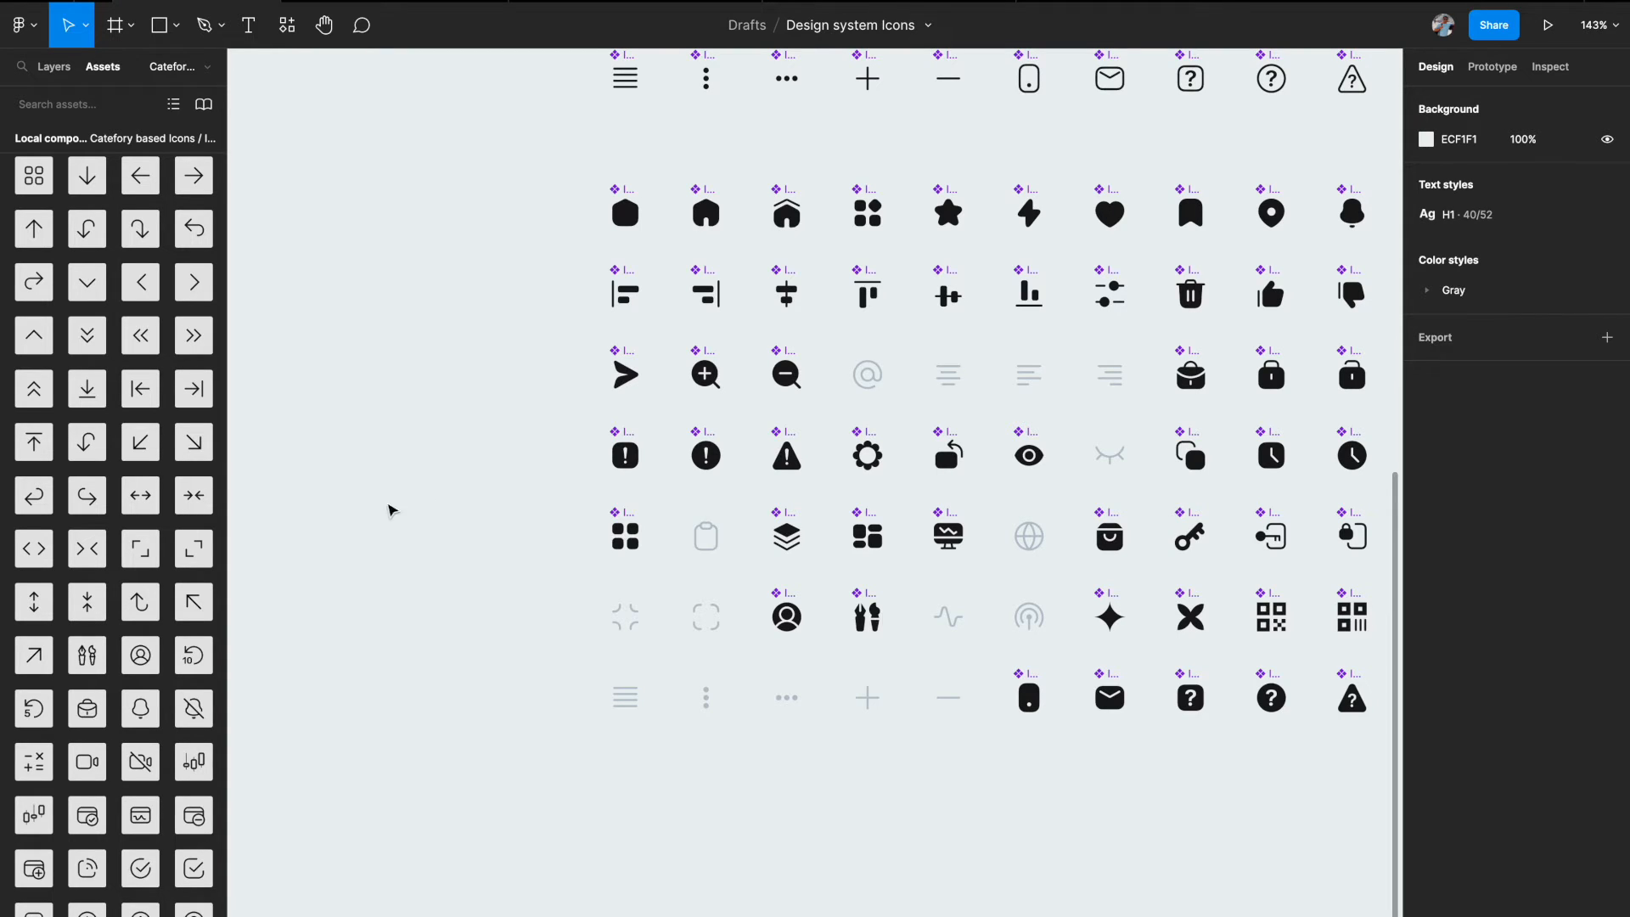
{"action": "scroll", "coordinate": [159, 410], "scroll_direction": "up", "scroll_amount": 10}
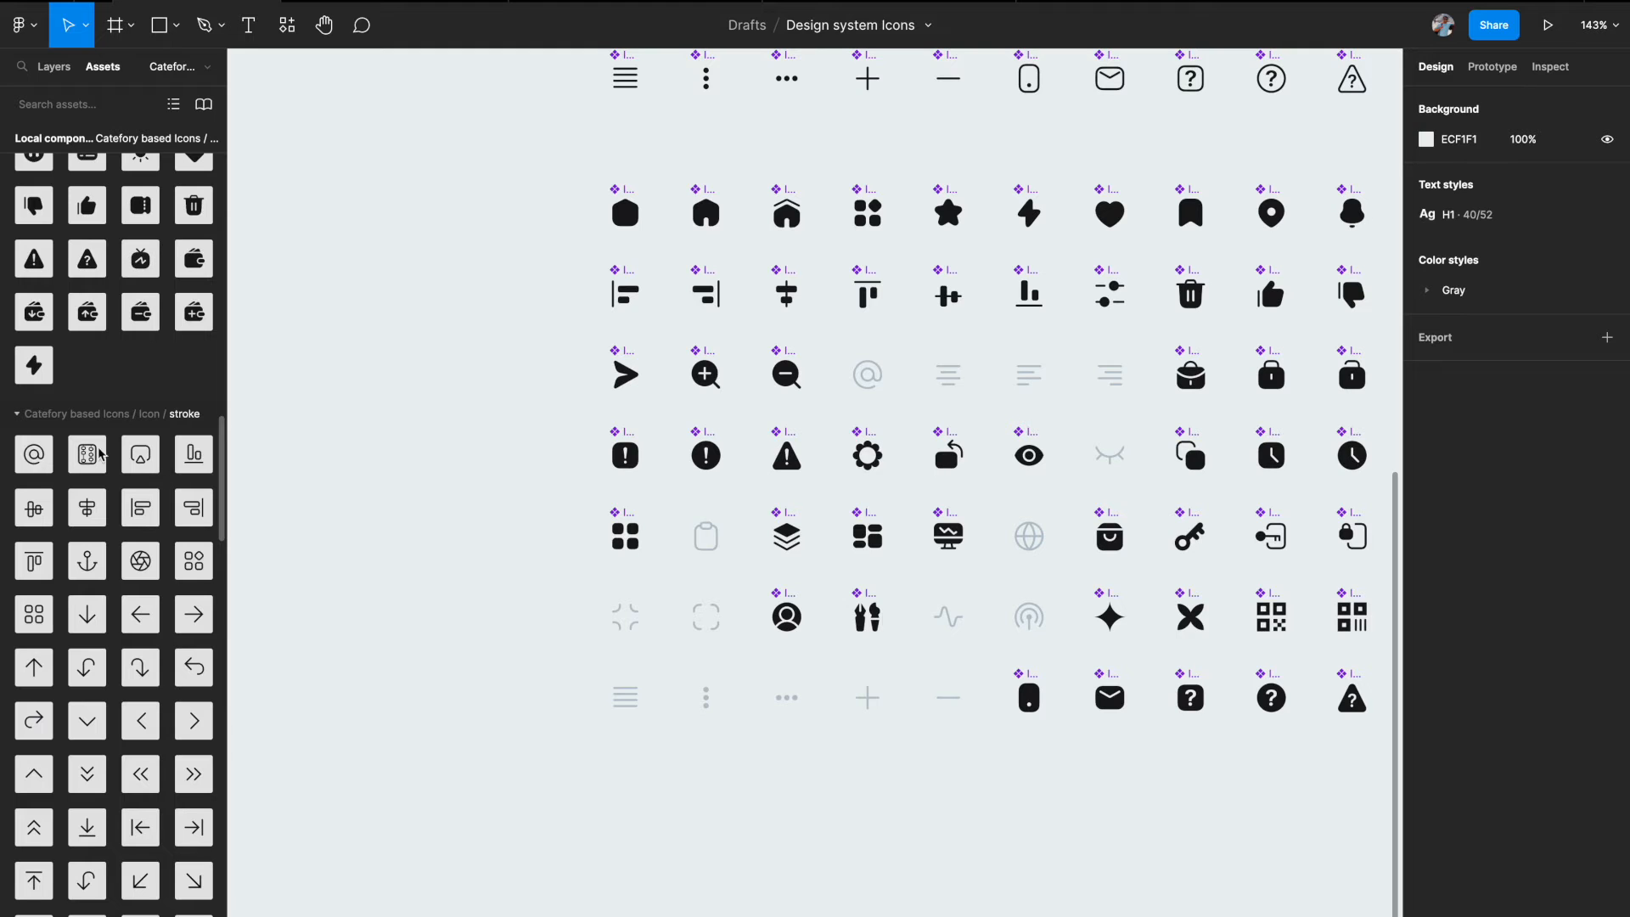
{"action": "scroll", "coordinate": [68, 447], "scroll_direction": "up", "scroll_amount": 15}
{"action": "scroll", "coordinate": [67, 445], "scroll_direction": "up", "scroll_amount": 4}
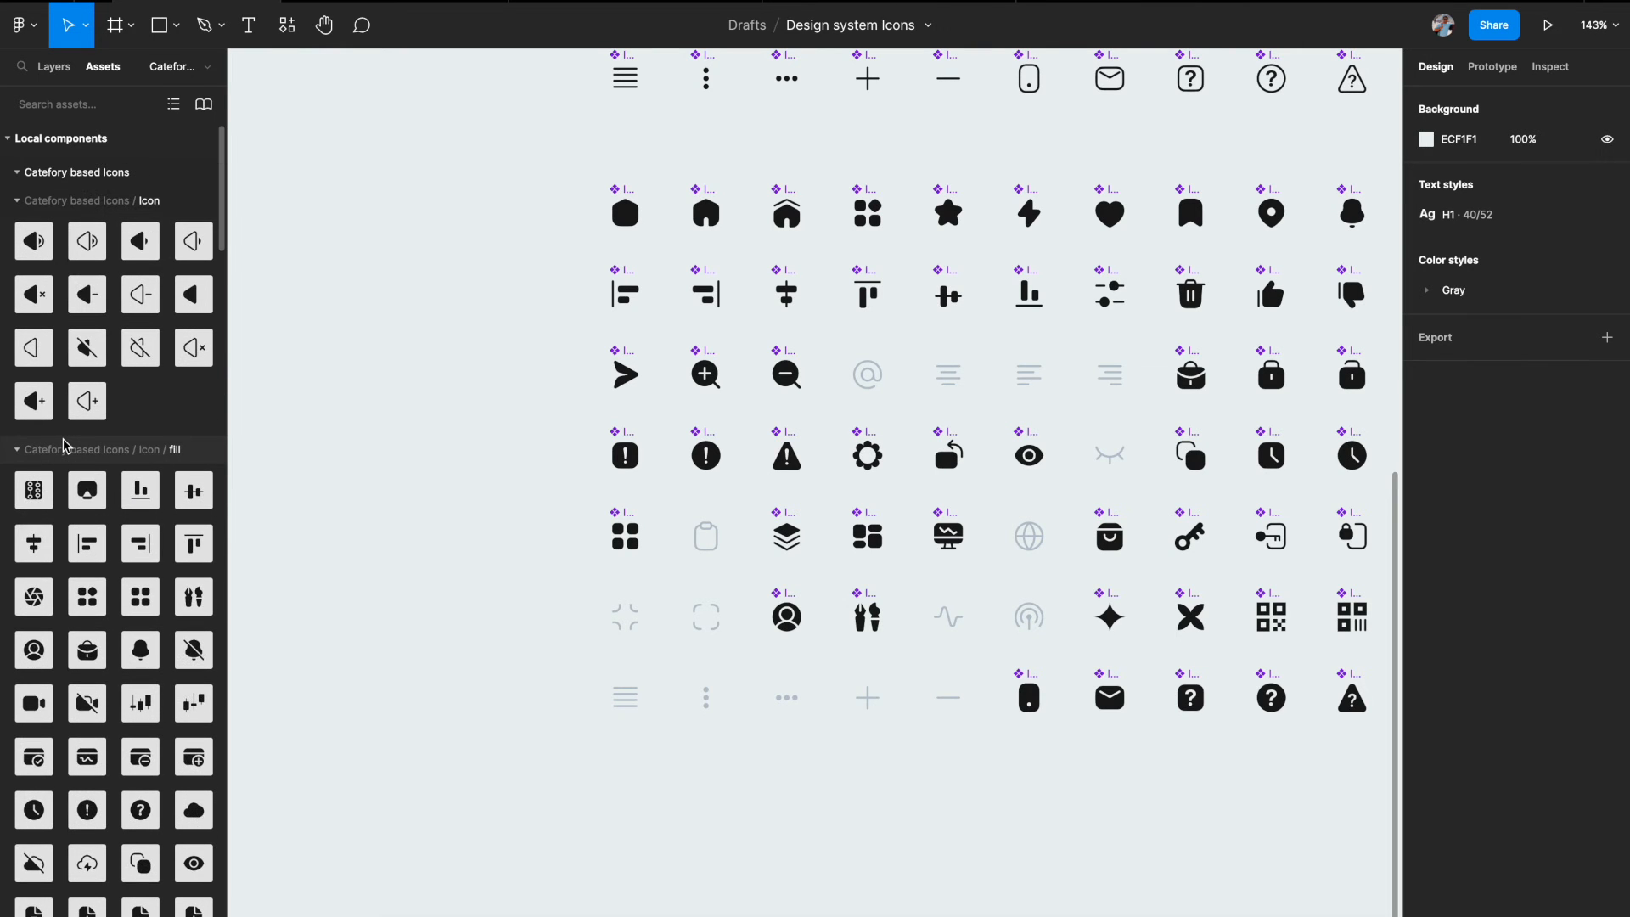
- Collapse the fill and stroke asset groups and show the layers and page list again
{"action": "left_click", "coordinate": [18, 450]}
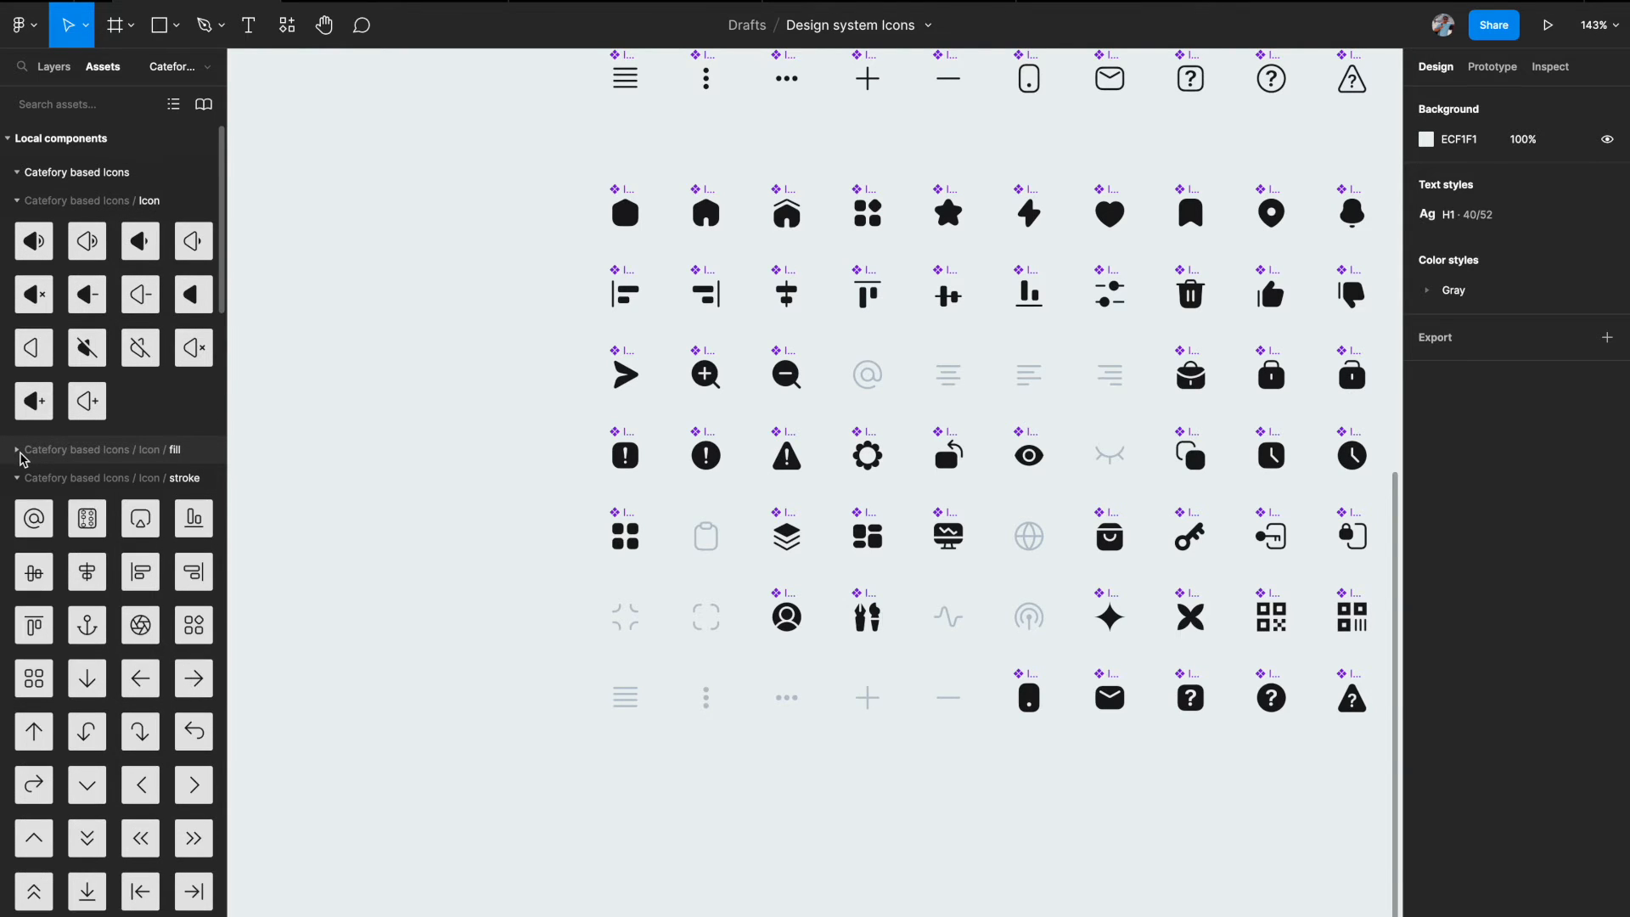
{"action": "left_click", "coordinate": [18, 478]}
{"action": "scroll", "coordinate": [331, 467], "scroll_direction": "right", "scroll_amount": 3}
{"action": "scroll", "coordinate": [331, 467], "scroll_direction": "up", "scroll_amount": 2}
{"action": "scroll", "coordinate": [332, 467], "scroll_direction": "right", "scroll_amount": 2}
{"action": "scroll", "coordinate": [331, 467], "scroll_direction": "up", "scroll_amount": 2}
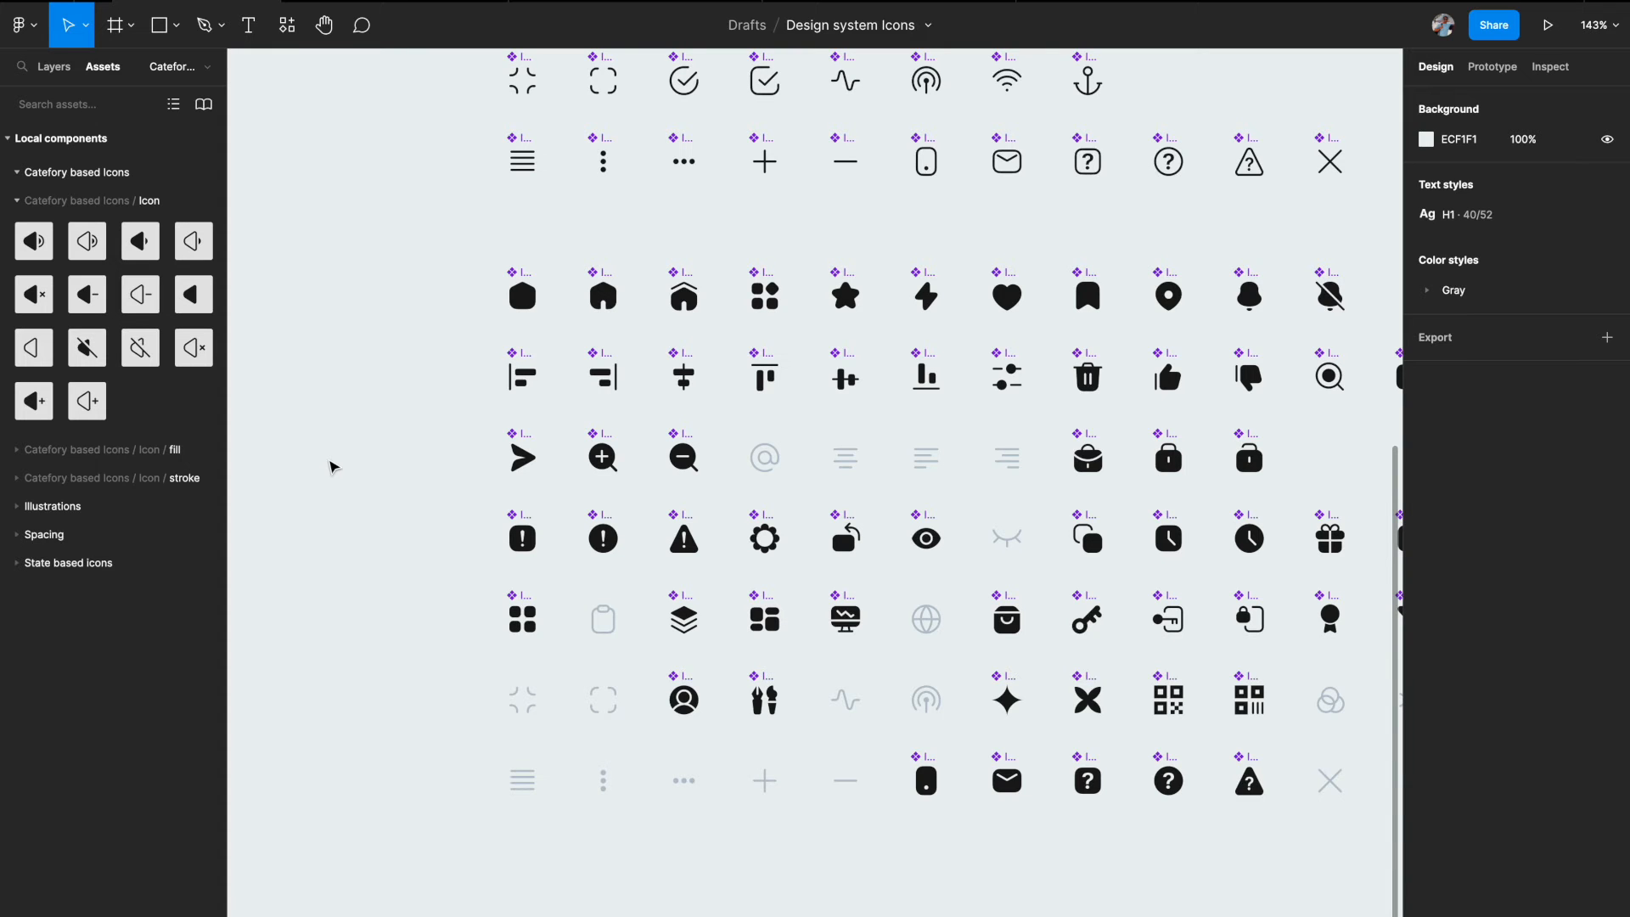
{"action": "left_click", "coordinate": [75, 64]}
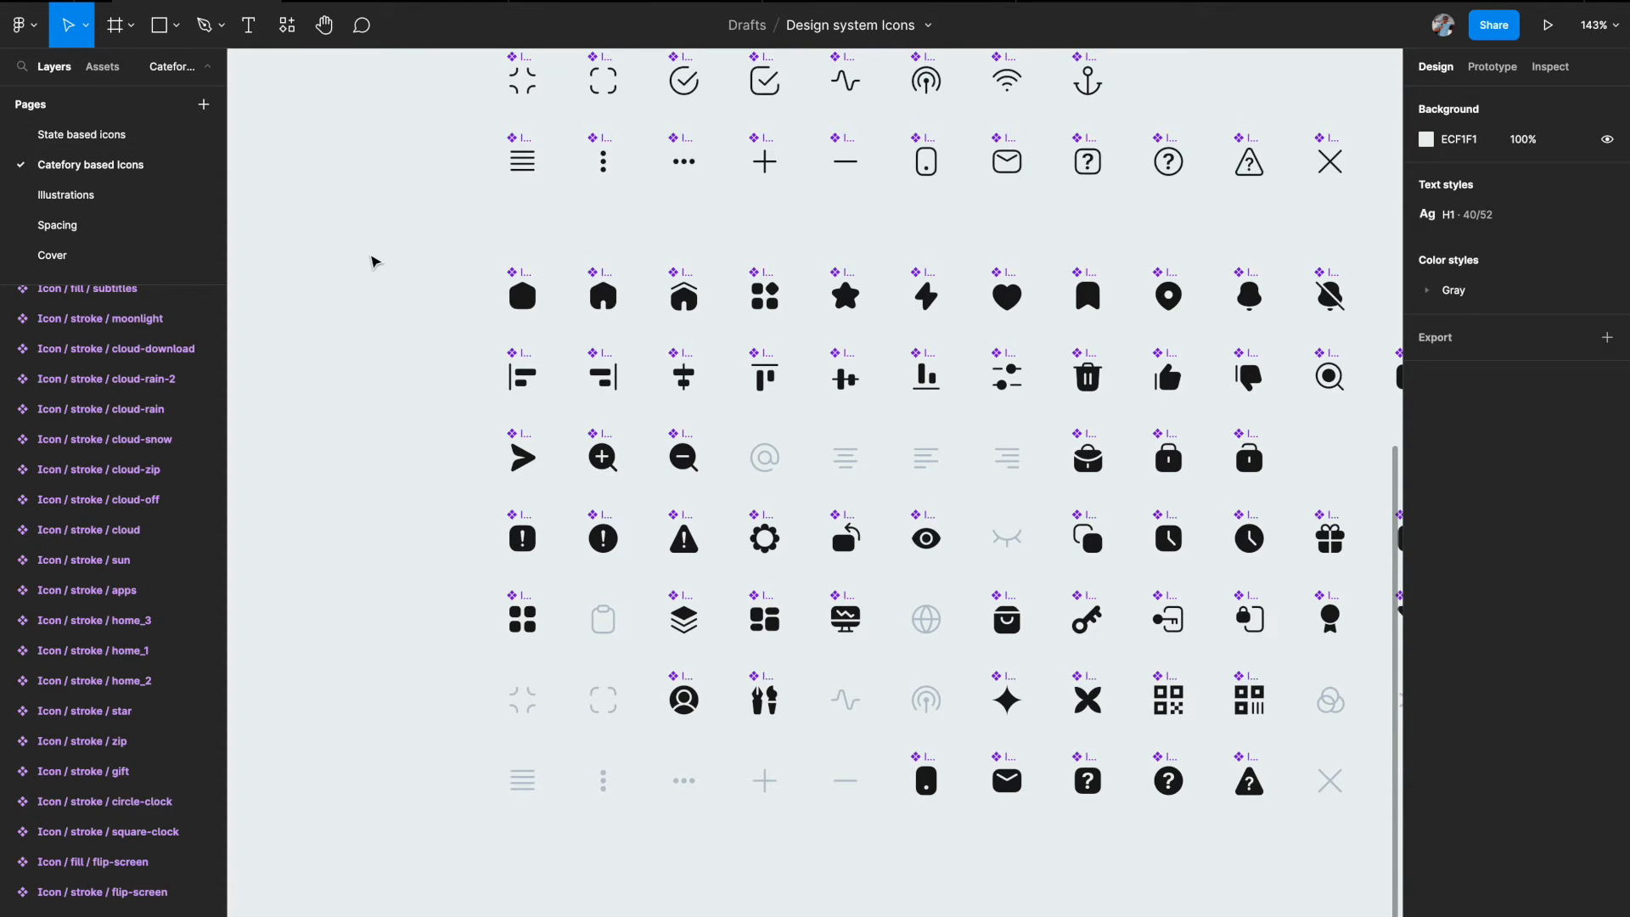
{"action": "scroll", "coordinate": [374, 261], "scroll_direction": "right", "scroll_amount": 2}
{"action": "scroll", "coordinate": [374, 260], "scroll_direction": "up", "scroll_amount": 1}
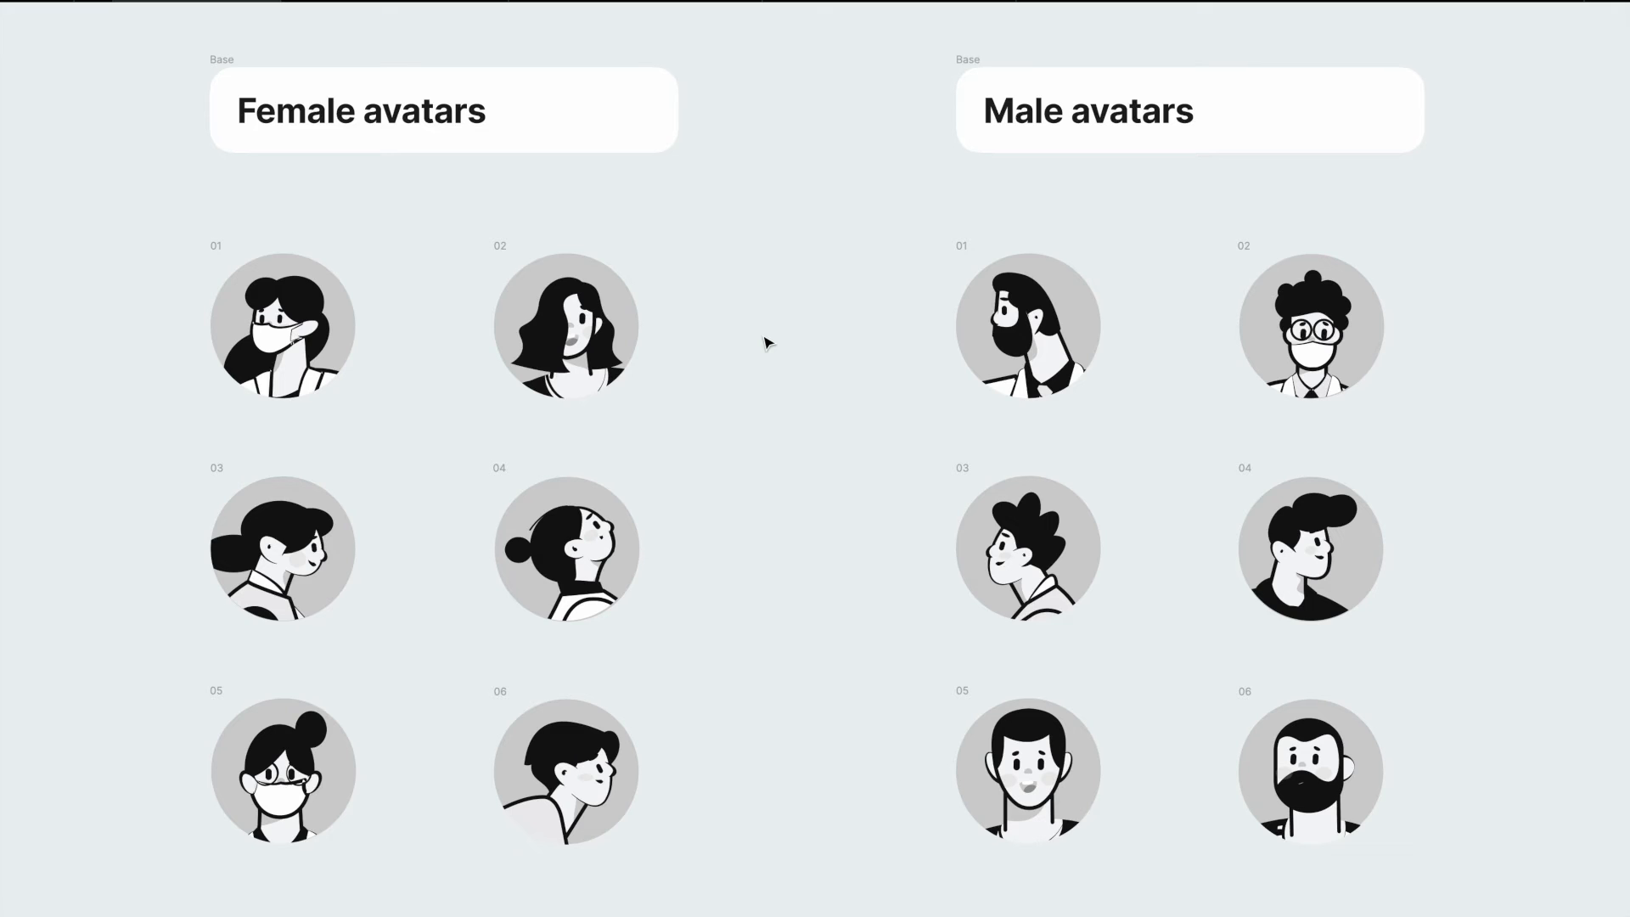
- Check the second female avatar's frame by selecting it, clear the selection and restore the hidden interface
{"action": "left_click", "coordinate": [499, 246]}
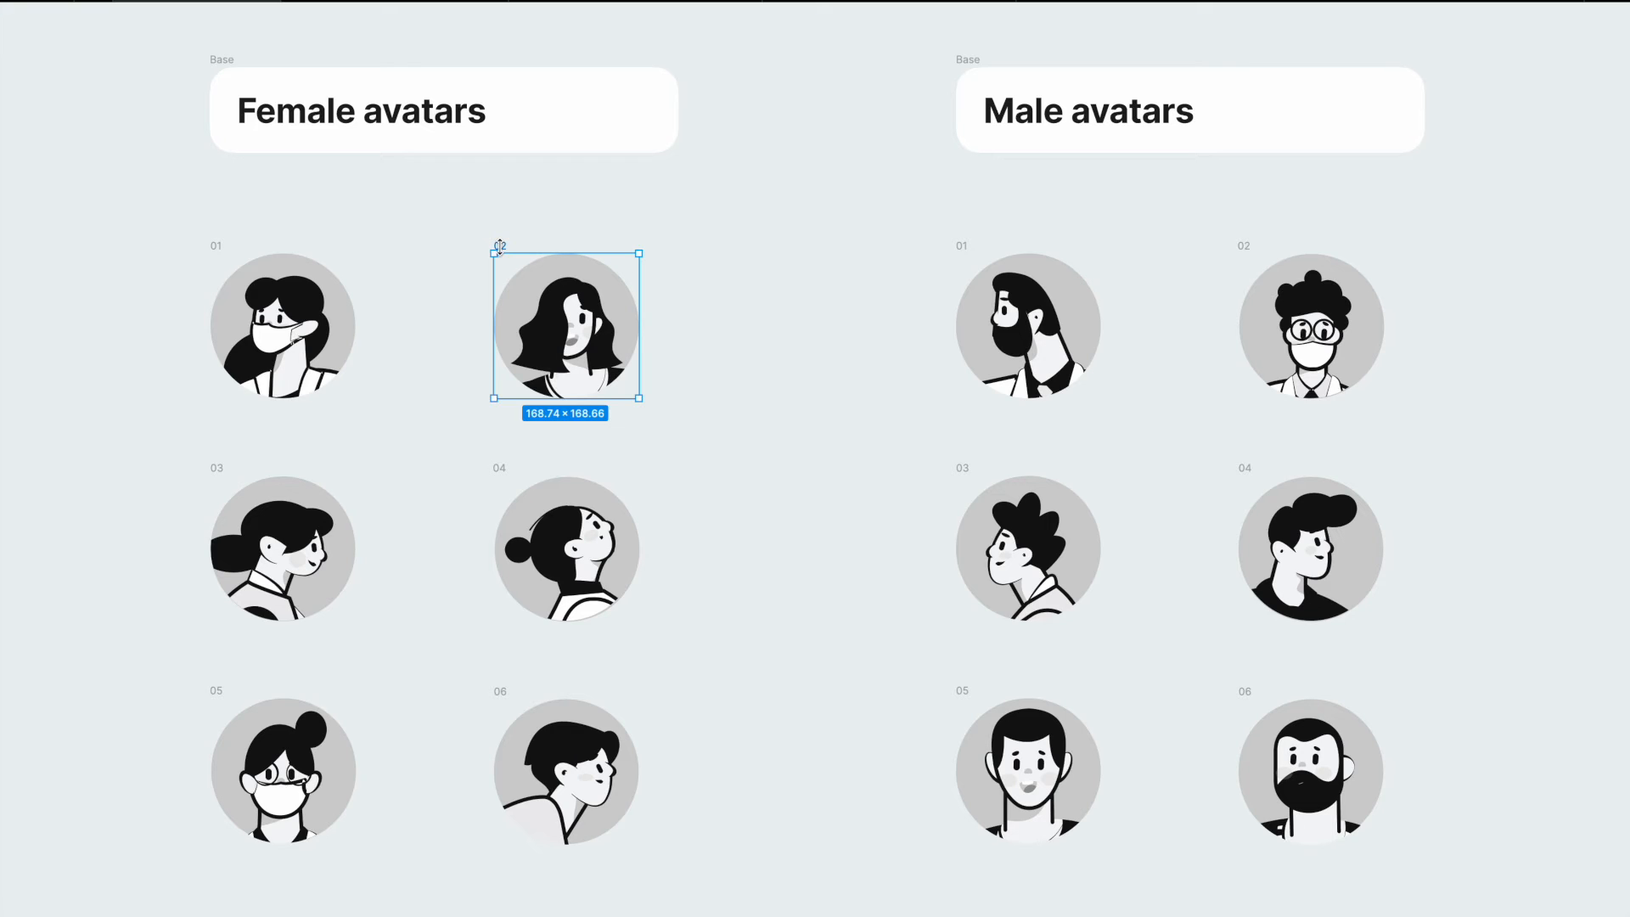
{"action": "left_click", "coordinate": [130, 225]}
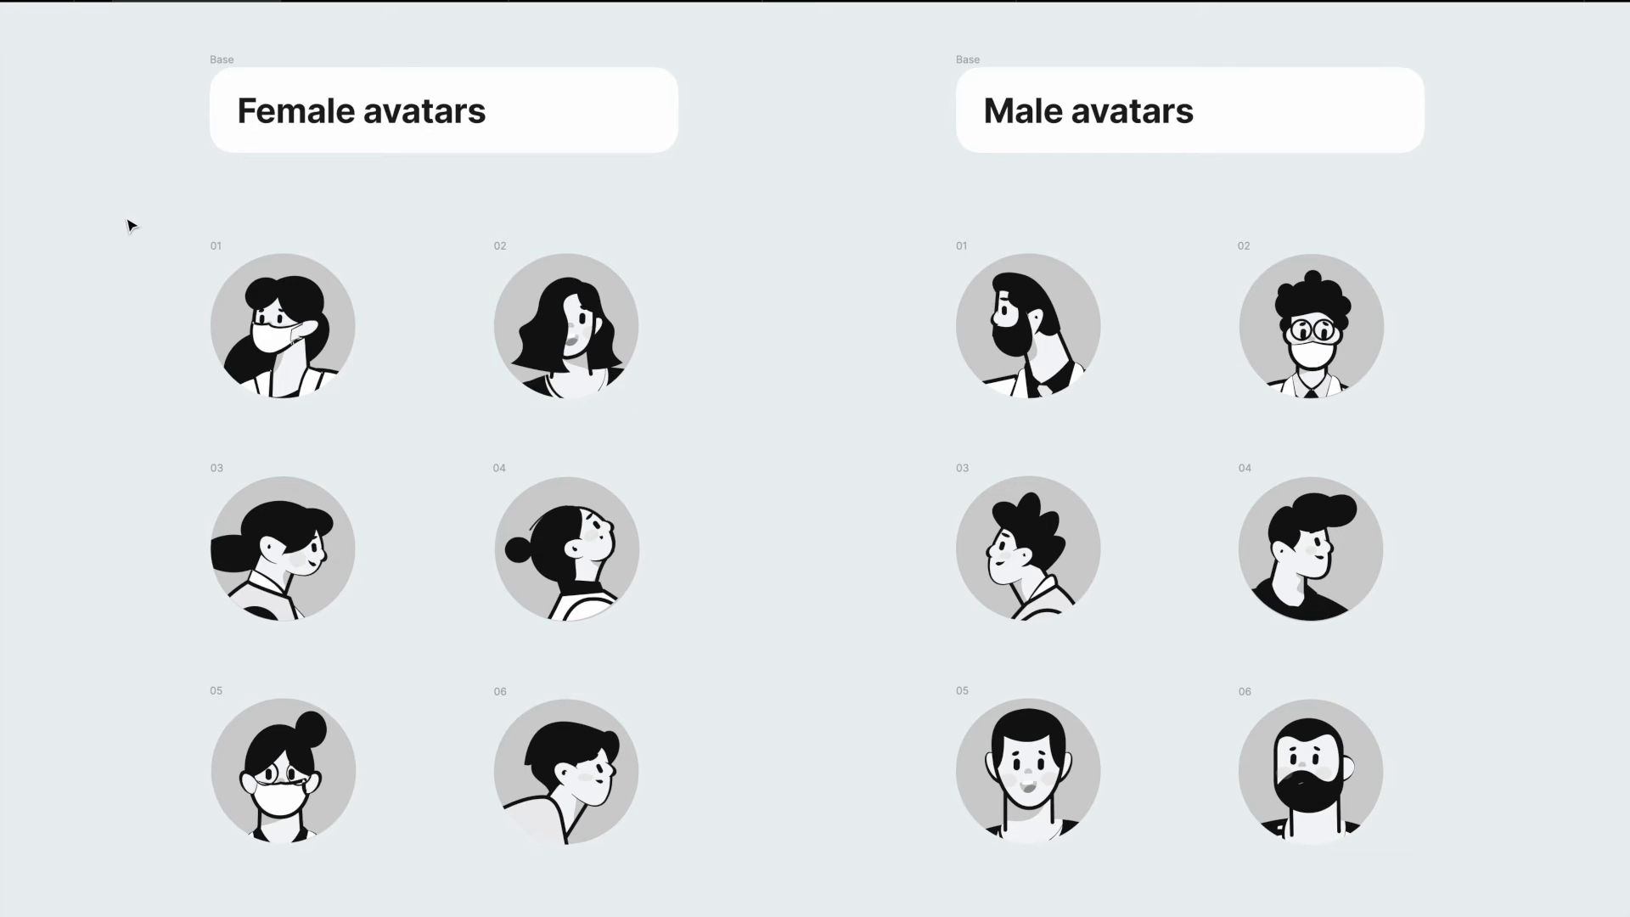
{"action": "key", "text": "super+backslash"}
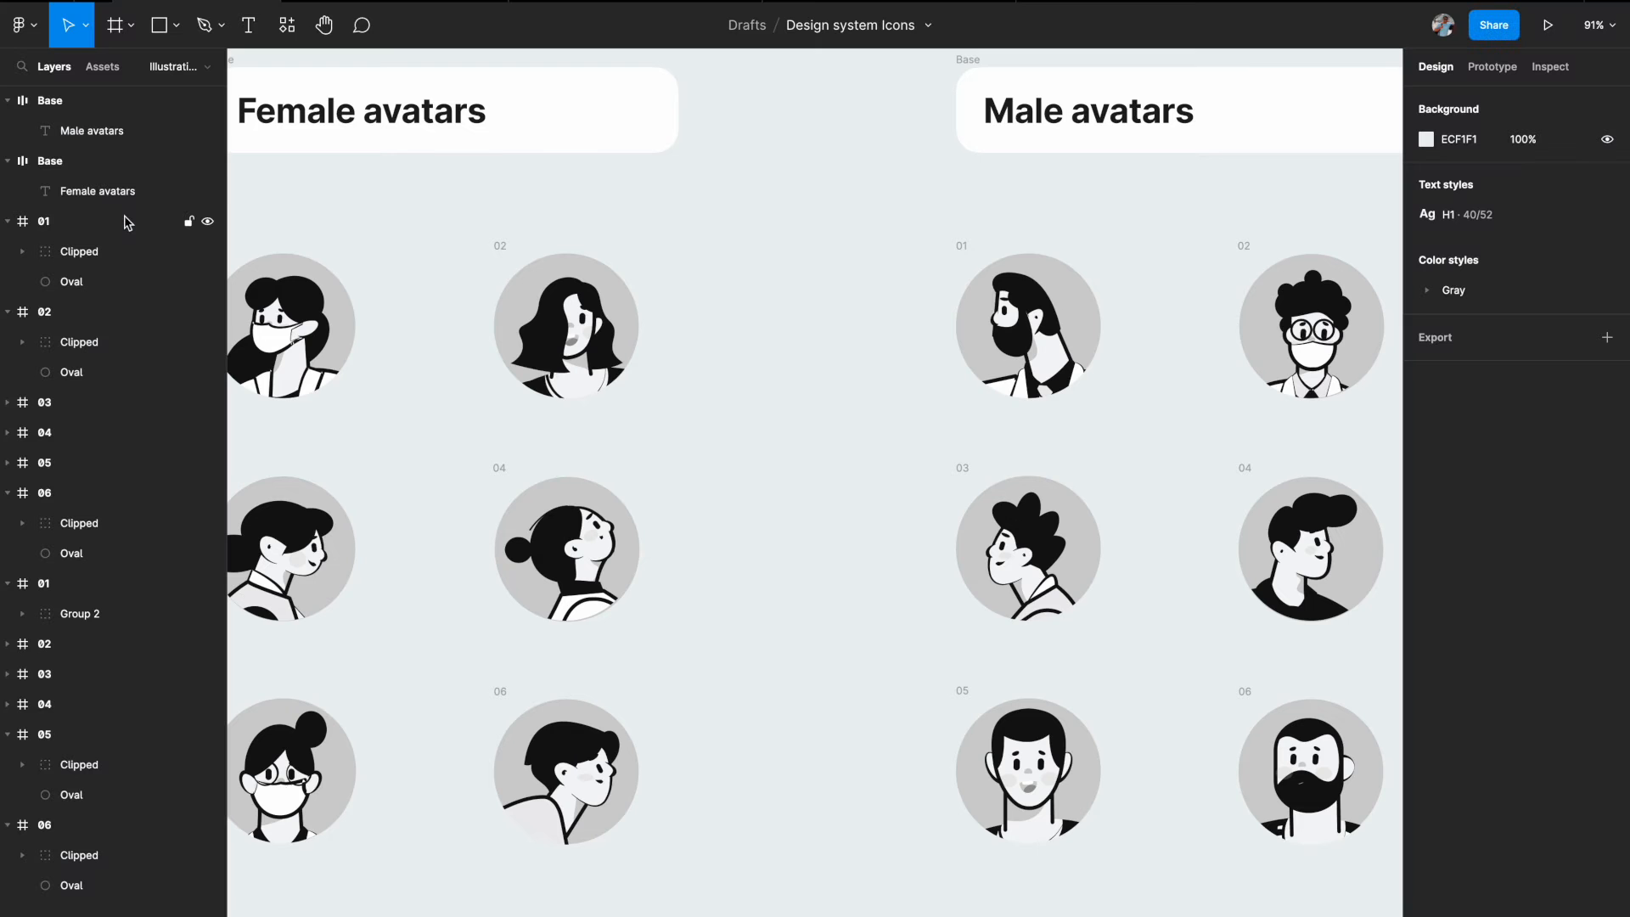
{"action": "scroll", "coordinate": [328, 317], "scroll_direction": "left", "scroll_amount": 3}
{"action": "scroll", "coordinate": [328, 317], "scroll_direction": "down", "scroll_amount": 3}
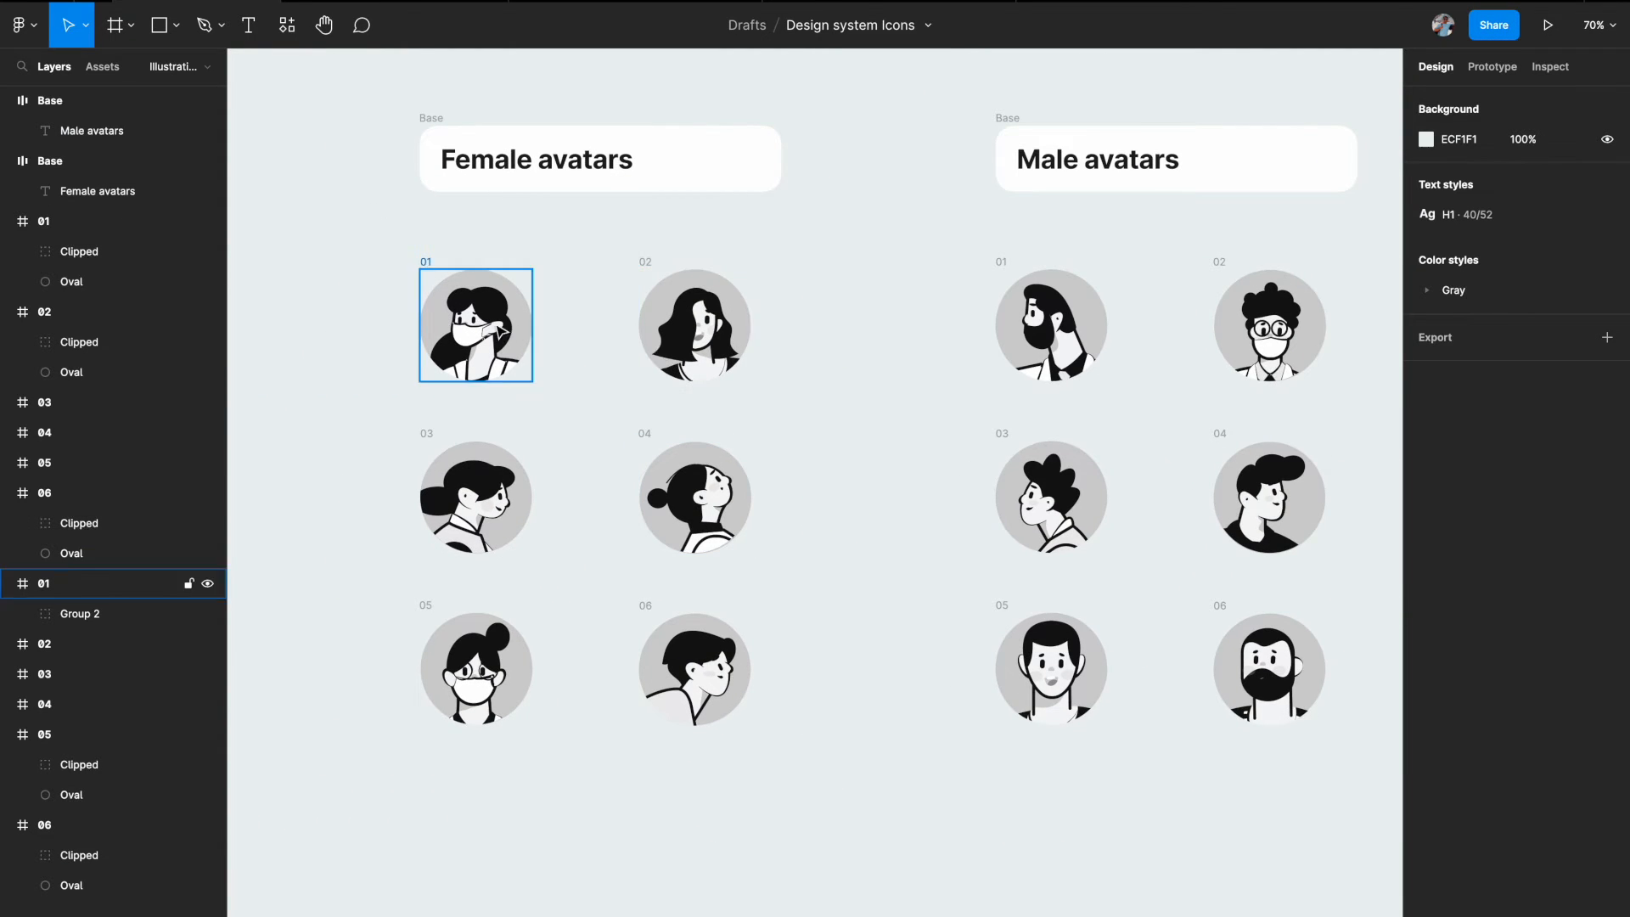
{"action": "scroll", "coordinate": [425, 256], "scroll_direction": "up", "scroll_amount": 3}
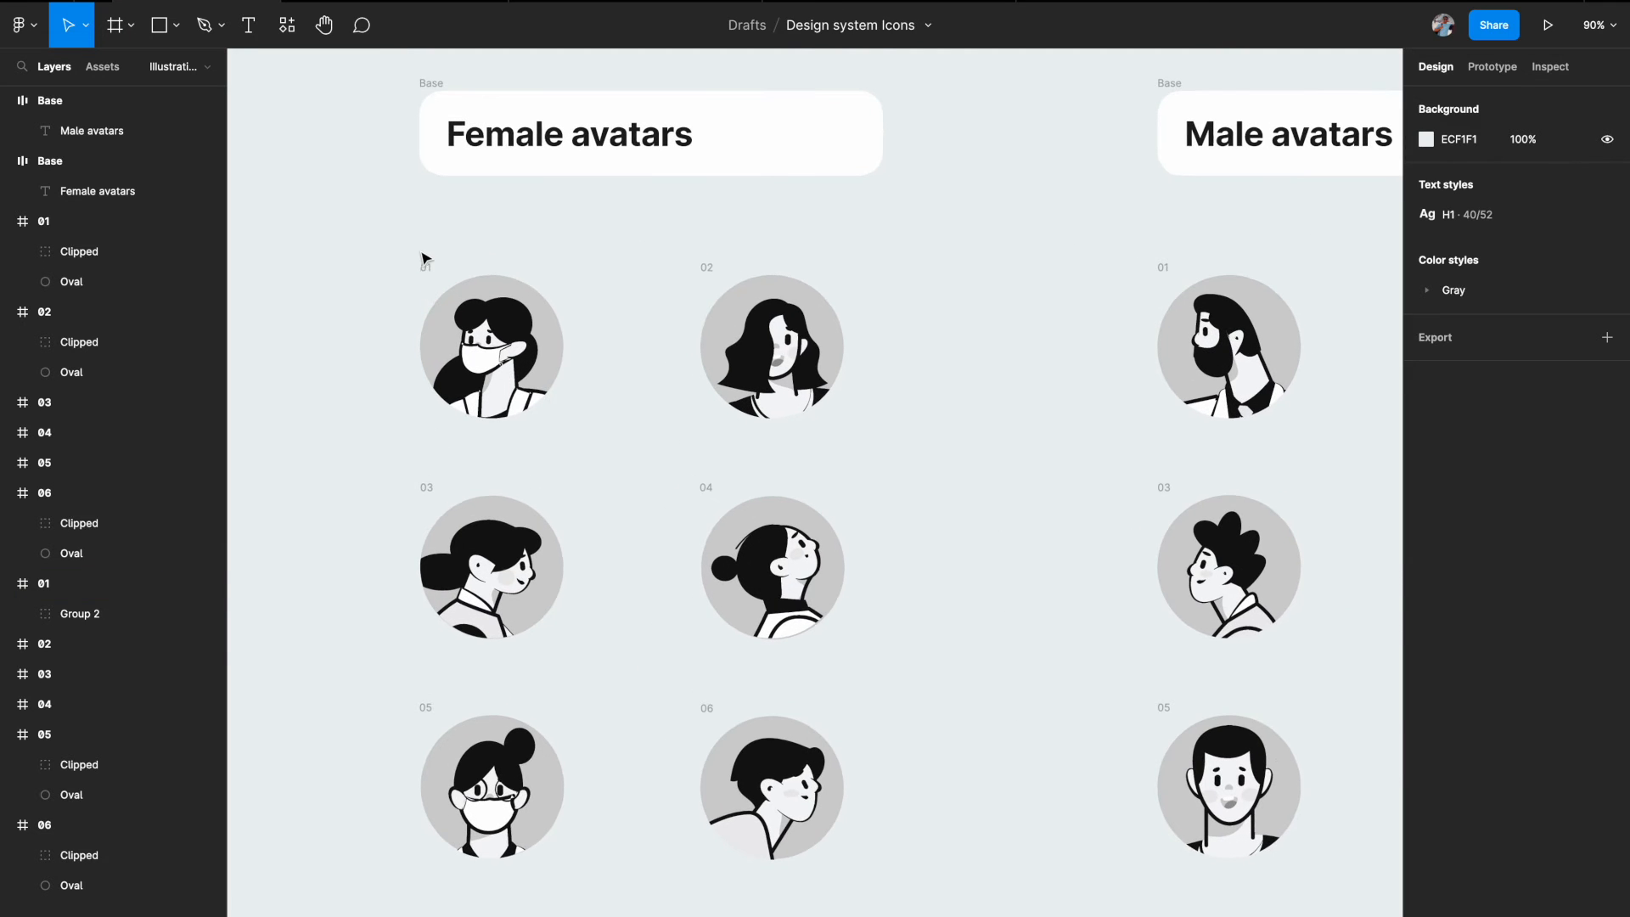
- Rename the first female avatar frame as Avatars/Female/01
{"action": "left_click", "coordinate": [427, 268]}
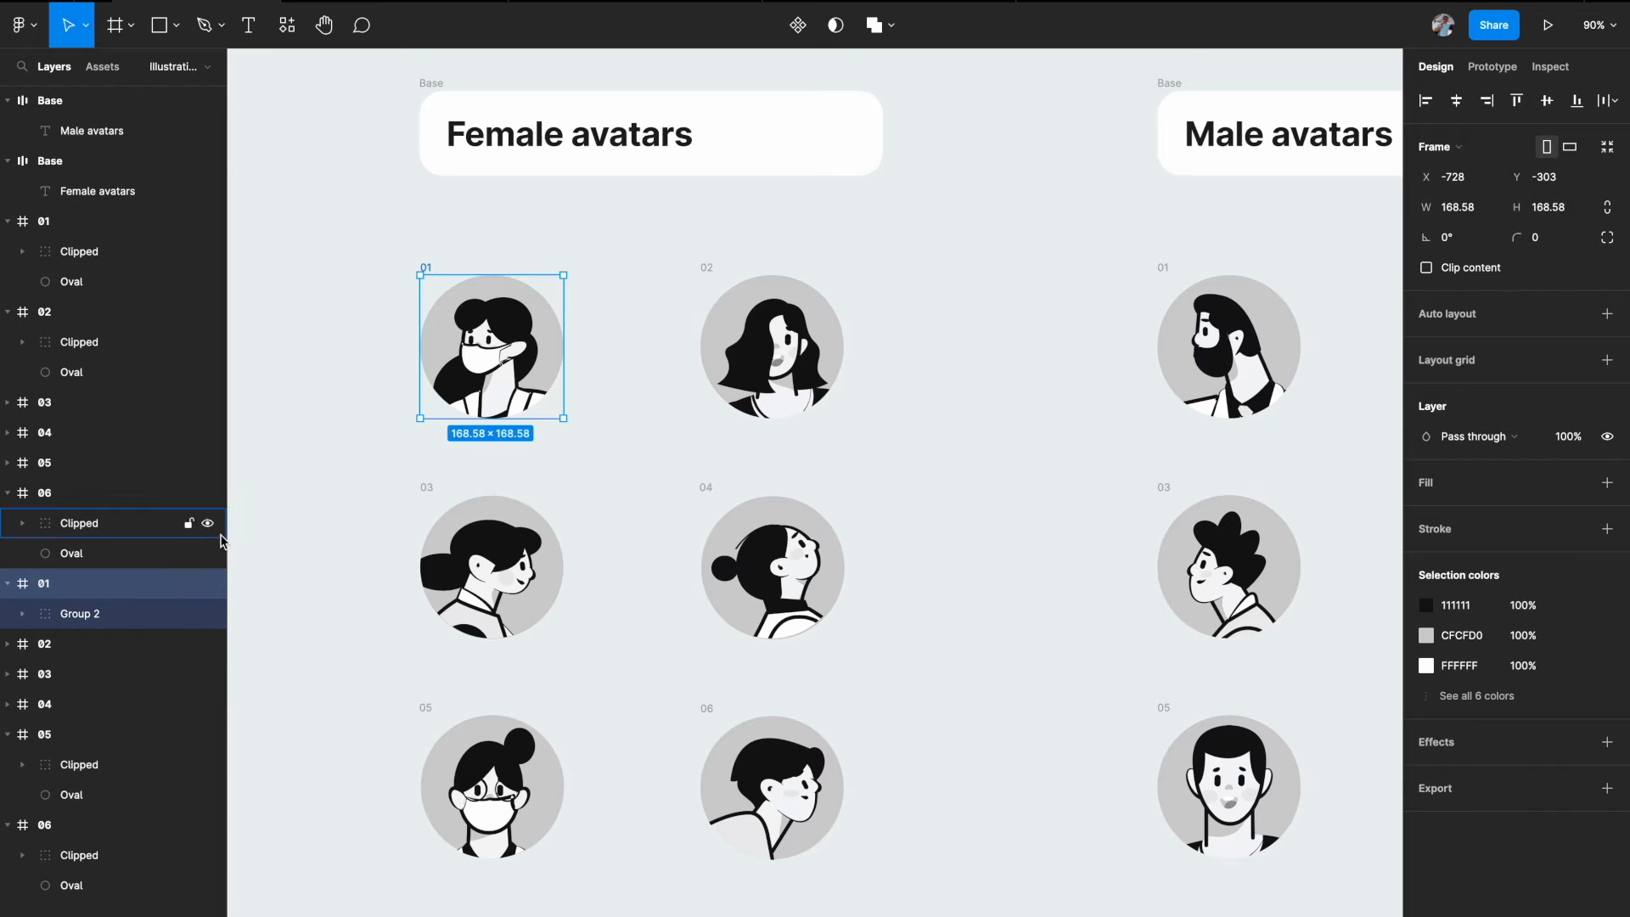
{"action": "double_click", "coordinate": [44, 586]}
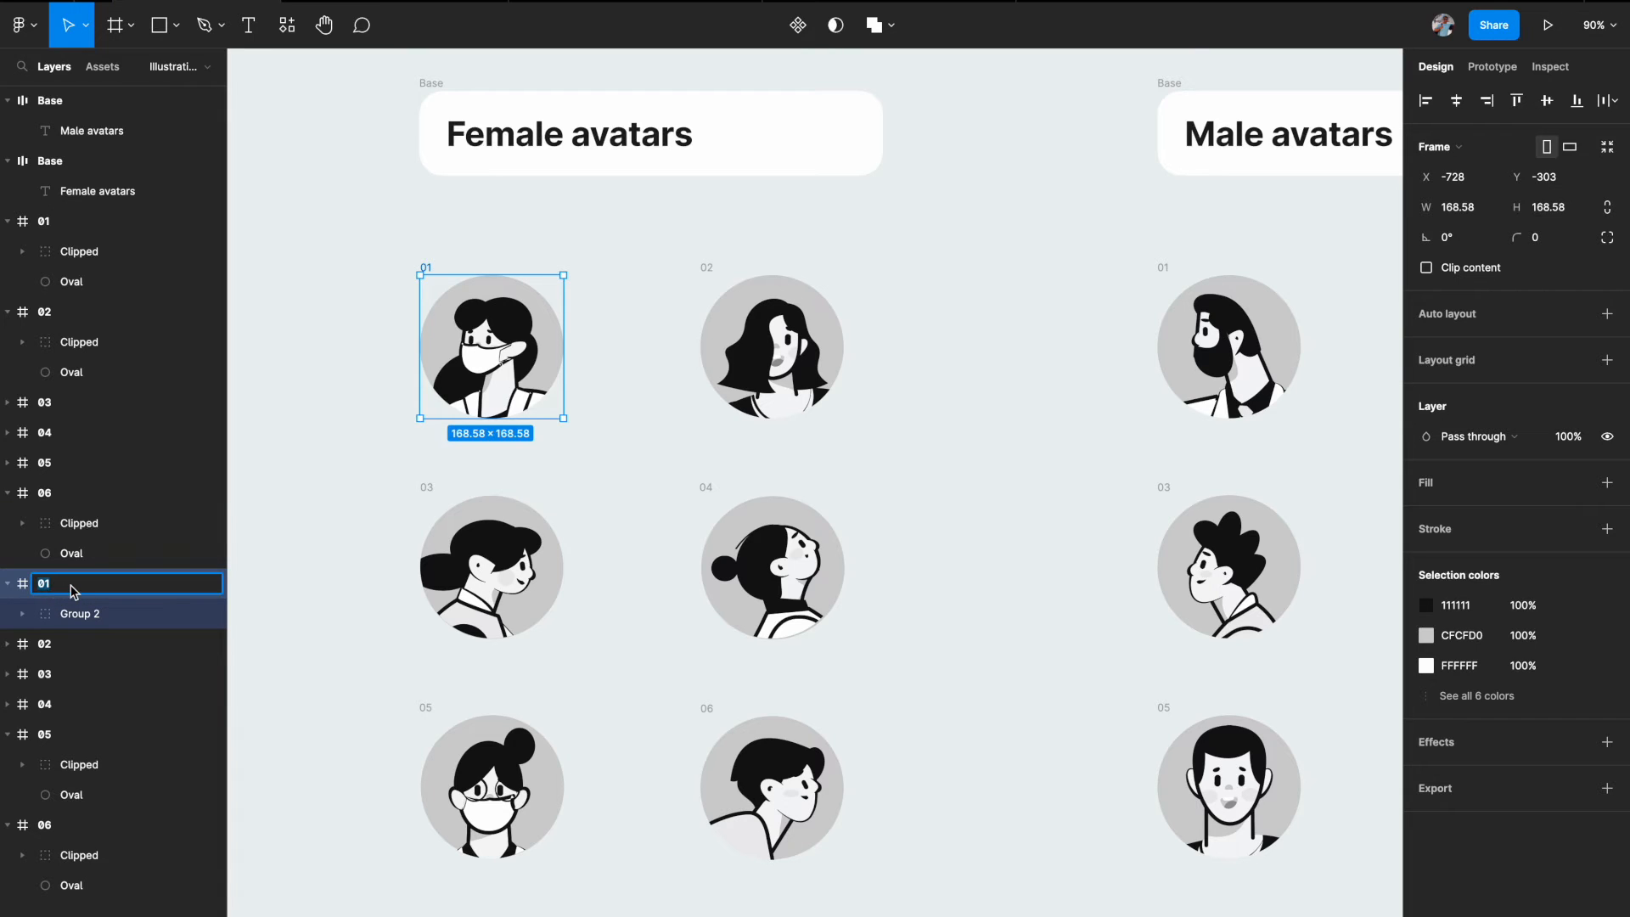
{"action": "left_click", "coordinate": [38, 583]}
{"action": "type", "text": "aVATAR"}
{"action": "key", "text": "BackSpace"}
{"action": "key", "text": "BackSpace"}
{"action": "key", "text": "BackSpace"}
{"action": "key", "text": "BackSpace"}
{"action": "key", "text": "BackSpace"}
{"action": "key", "text": "BackSpace"}
{"action": "type", "text": "Avatars/"}
{"action": "type", "text": "Female/"}
{"action": "key", "text": "Return"}
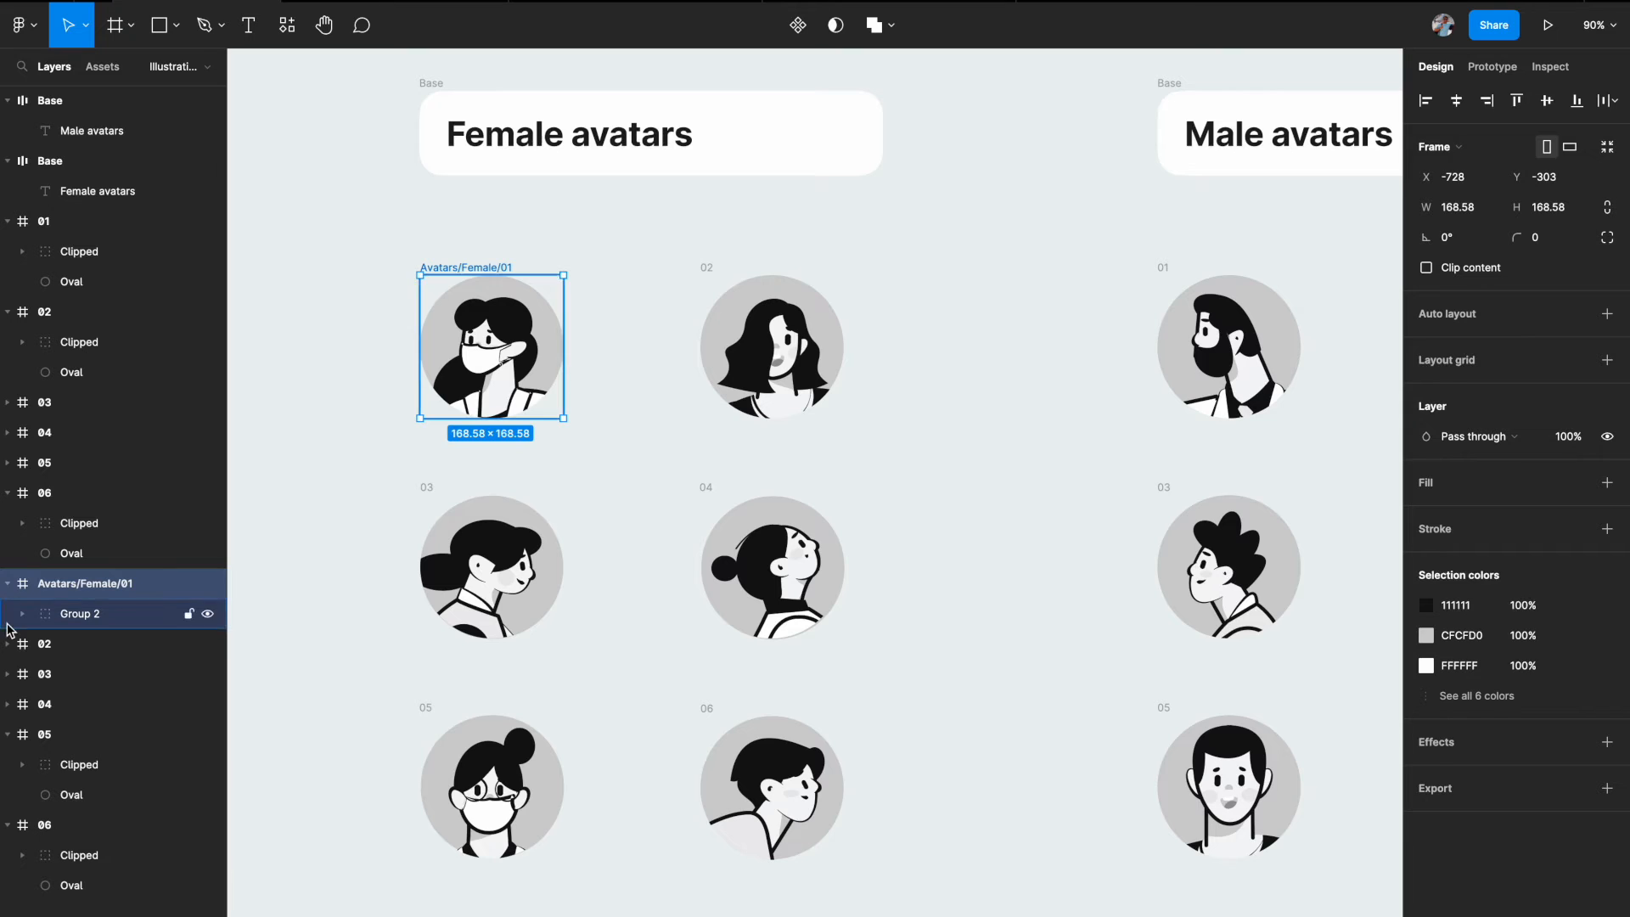
- Copy the first female avatar's frame name and reuse it to rename the second female avatar frame as Avatars/Female/02
{"action": "double_click", "coordinate": [76, 584]}
{"action": "key", "text": "super+c"}
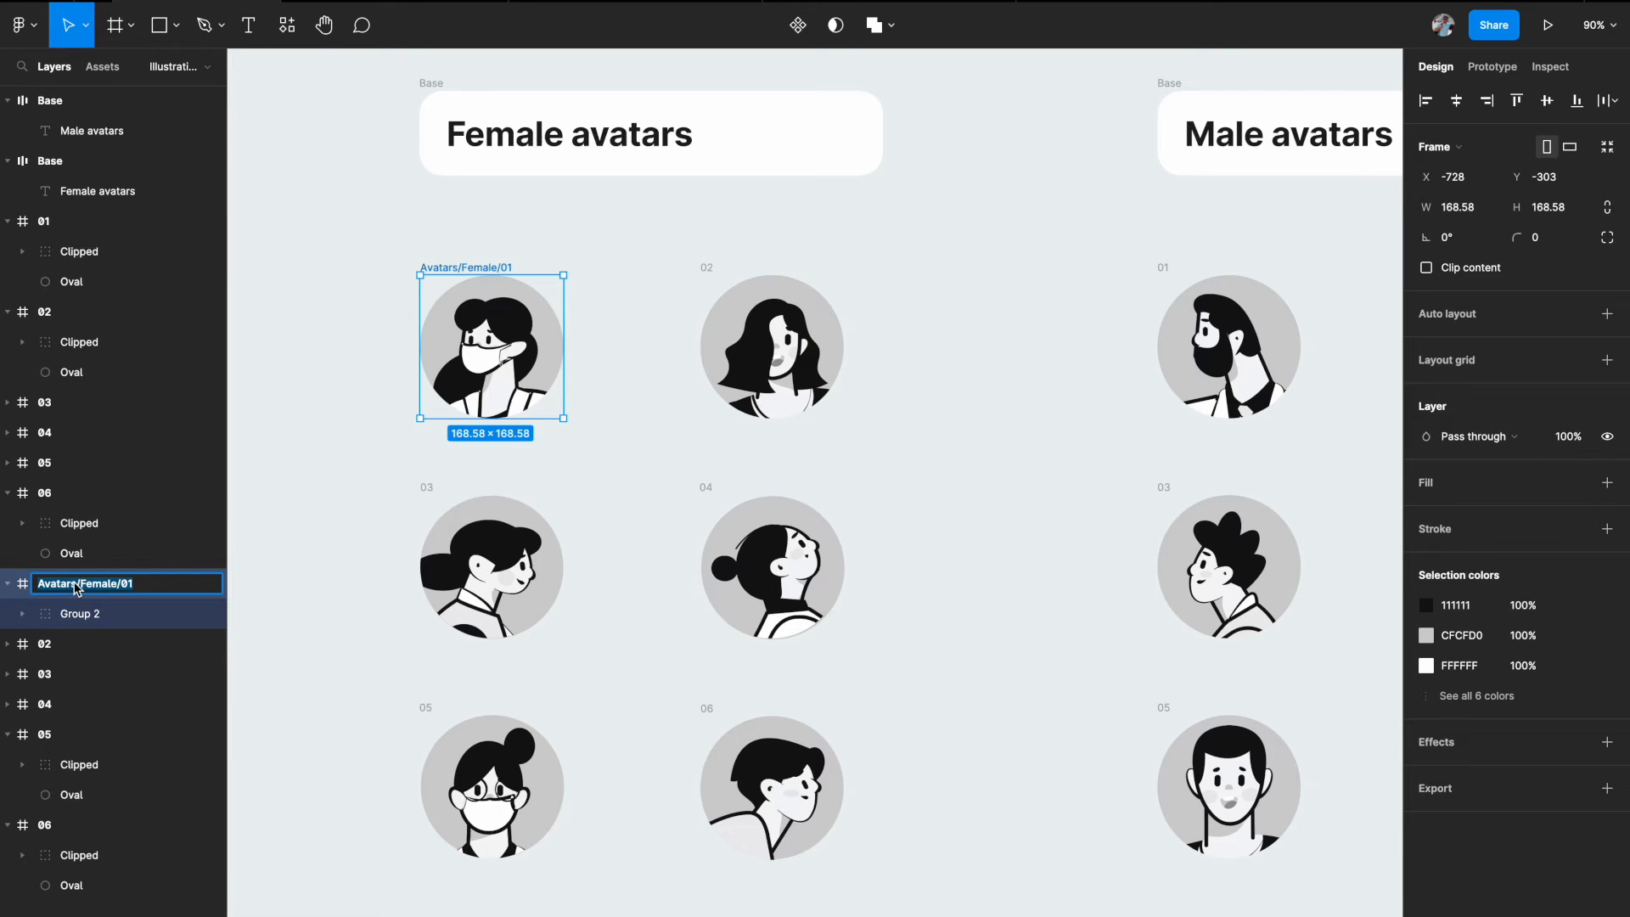
{"action": "left_click", "coordinate": [708, 269]}
{"action": "double_click", "coordinate": [55, 646]}
{"action": "key", "text": "Left"}
{"action": "key", "text": "super+v"}
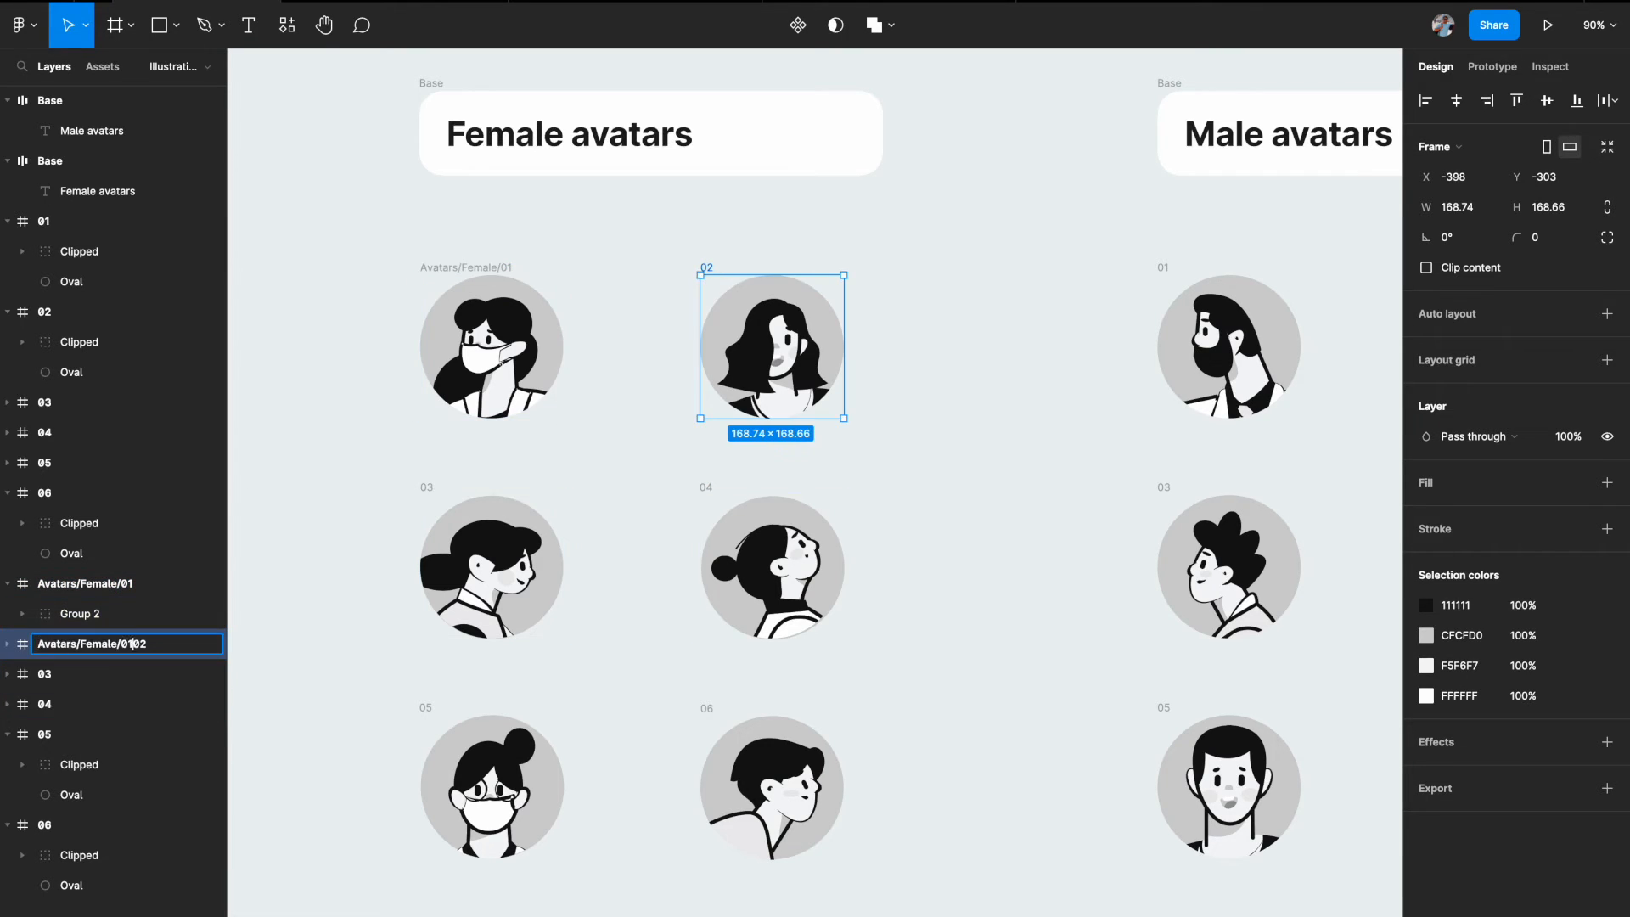
{"action": "key", "text": "BackSpace"}
{"action": "key", "text": "BackSpace"}
{"action": "key", "text": "Return"}
- Rename the first male avatar frame as Avatars/Male/01 by reusing the copied female frame path
{"action": "scroll", "coordinate": [793, 492], "scroll_direction": "right", "scroll_amount": 1}
{"action": "left_click", "coordinate": [1084, 281]}
{"action": "double_click", "coordinate": [44, 224]}
{"action": "key", "text": "Left"}
{"action": "key", "text": "super+v"}
{"action": "key", "text": "Left"}
{"action": "key", "text": "Left"}
{"action": "key", "text": "Left"}
{"action": "key", "text": "Left"}
{"action": "key", "text": "Left"}
{"action": "key", "text": "Left"}
{"action": "key", "text": "BackSpace"}
{"action": "key", "text": "BackSpace"}
{"action": "key", "text": "BackSpace"}
{"action": "type", "text": "M"}
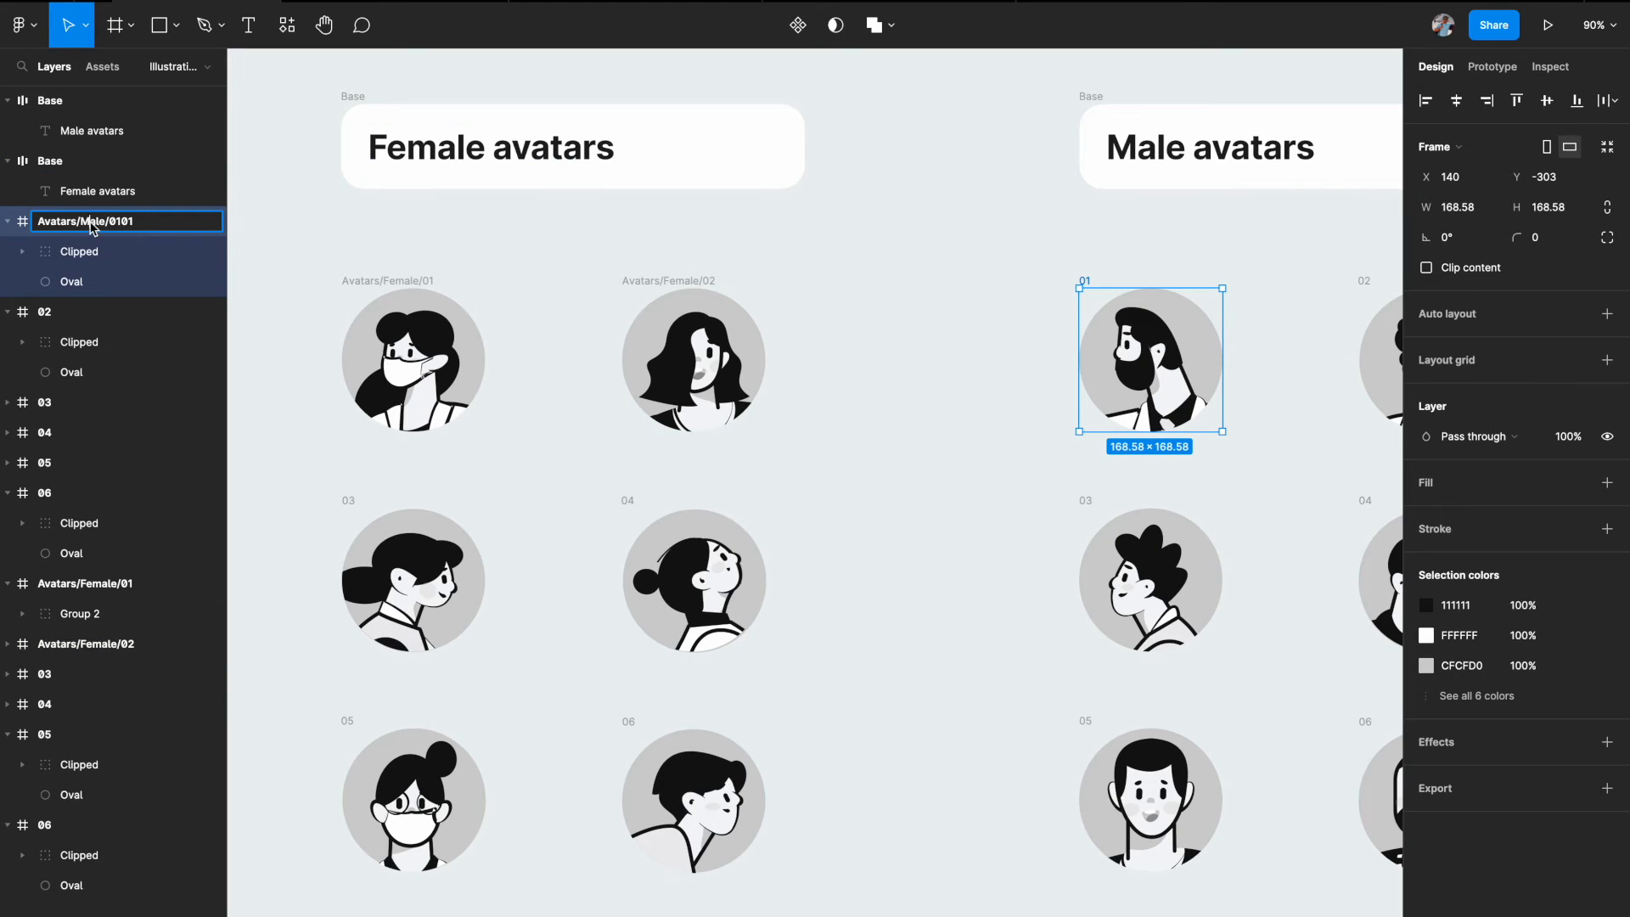
{"action": "double_click", "coordinate": [114, 221]}
{"action": "type", "text": "01"}
{"action": "left_click", "coordinate": [396, 218]}
- Rename the third female avatar frame as Avatars/Female/03 and copy its Avatars/Female/ prefix
{"action": "scroll", "coordinate": [397, 219], "scroll_direction": "down", "scroll_amount": 2}
{"action": "left_click", "coordinate": [391, 432]}
{"action": "double_click", "coordinate": [52, 674]}
{"action": "key", "text": "Left"}
{"action": "key", "text": "super+v"}
{"action": "key", "text": "BackSpace"}
{"action": "key", "text": "BackSpace"}
{"action": "key", "text": "shift+super+Left"}
{"action": "key", "text": "super+c"}
- Add the copied prefix to the remaining female avatar frames, naming them Avatars/Female/04, Avatars/Female/05 and Avatars/Female/06
{"action": "left_click", "coordinate": [620, 435]}
{"action": "double_click", "coordinate": [46, 704]}
{"action": "key", "text": "Left"}
{"action": "key", "text": "super+v"}
{"action": "left_click", "coordinate": [391, 613]}
{"action": "double_click", "coordinate": [45, 735]}
{"action": "key", "text": "Left"}
{"action": "key", "text": "super+v"}
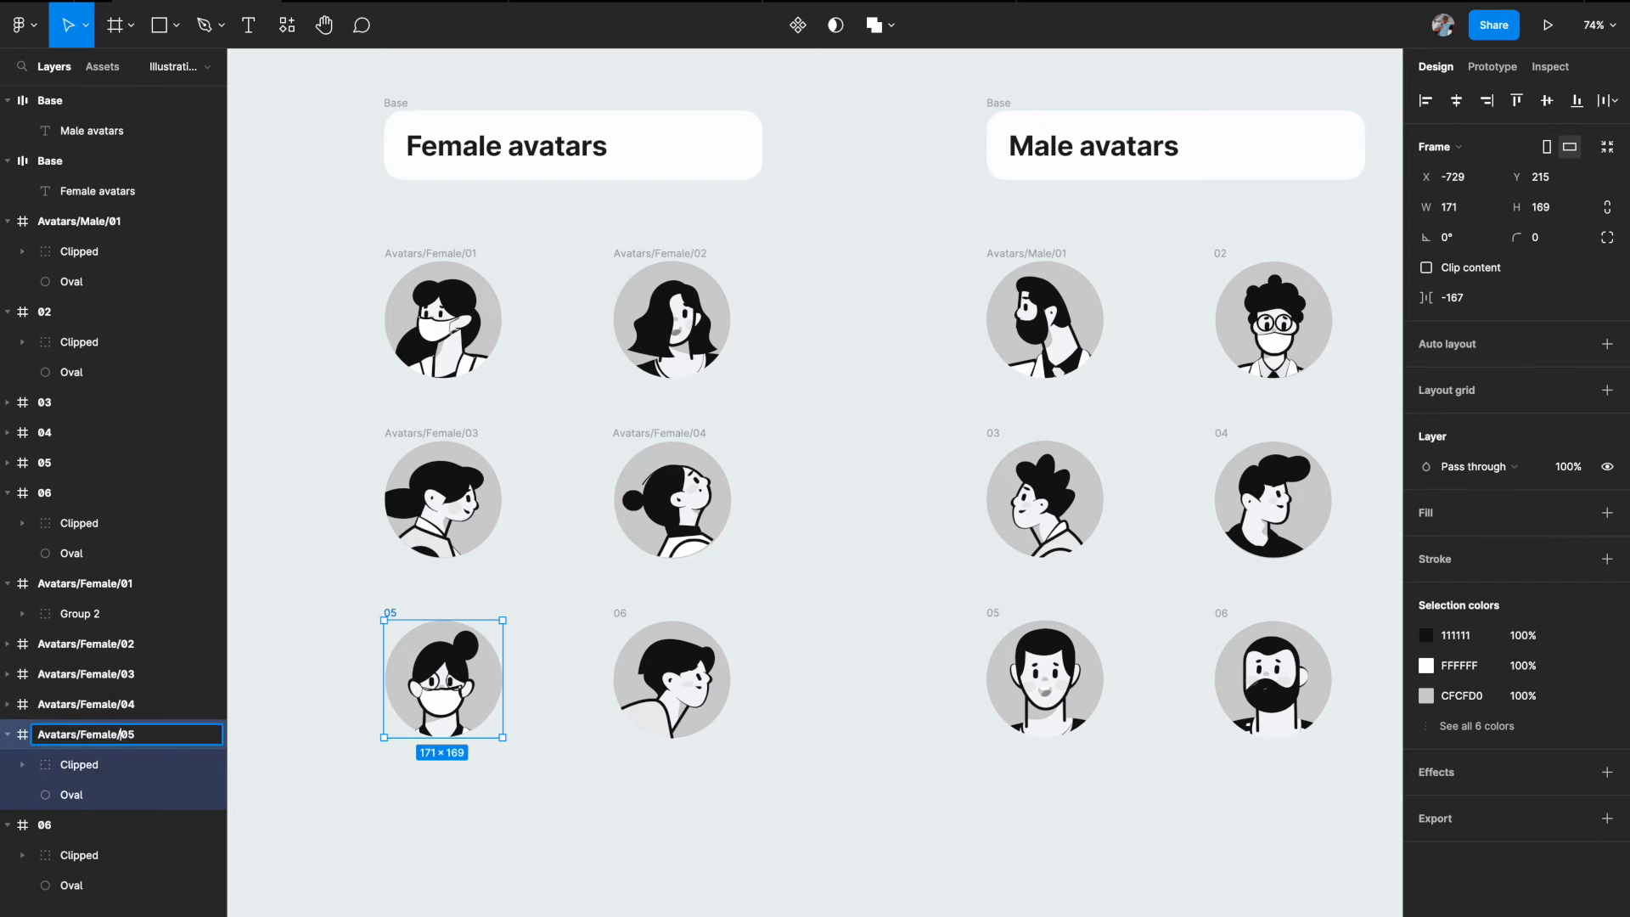
{"action": "left_click", "coordinate": [620, 613]}
{"action": "double_click", "coordinate": [46, 825]}
{"action": "key", "text": "Left"}
{"action": "key", "text": "super+v"}
- Copy the Avatars/Male/ prefix from the first male avatar frame's name
{"action": "left_click", "coordinate": [1025, 253]}
{"action": "double_click", "coordinate": [80, 222]}
{"action": "key", "text": "Right"}
{"action": "key", "text": "Left"}
{"action": "key", "text": "Left"}
{"action": "key", "text": "shift+super+Left"}
{"action": "key", "text": "super+c"}
- Rename the second, third and fourth male avatar frames as Avatars/Male/02, Avatars/Male/03 and Avatars/Male/04 using the copied prefix
{"action": "double_click", "coordinate": [46, 311]}
{"action": "key", "text": "Left"}
{"action": "key", "text": "super+v"}
{"action": "double_click", "coordinate": [46, 403]}
{"action": "key", "text": "Left"}
{"action": "key", "text": "super+v"}
{"action": "double_click", "coordinate": [46, 433]}
{"action": "key", "text": "Left"}
{"action": "key", "text": "super+v"}
- Rename the last two male avatar frames as Avatars/Male/05 and Avatars/Male/06, and clear the selection
{"action": "left_click", "coordinate": [418, 613]}
{"action": "double_click", "coordinate": [46, 464]}
{"action": "key", "text": "Left"}
{"action": "key", "text": "super+v"}
{"action": "double_click", "coordinate": [47, 498]}
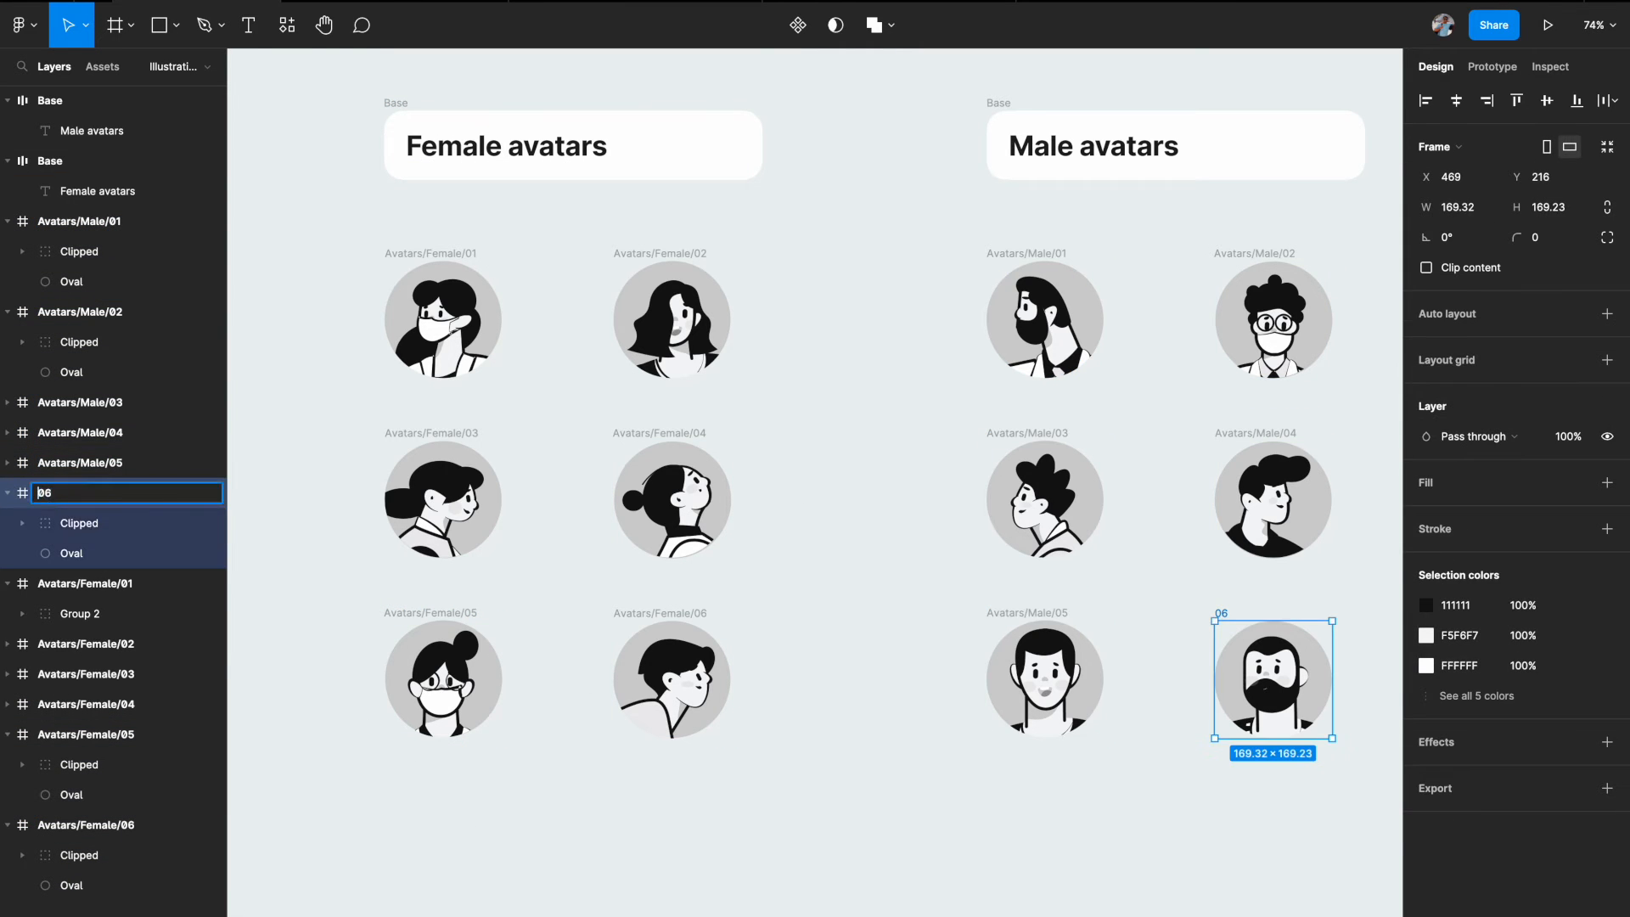
{"action": "key", "text": "Left"}
{"action": "key", "text": "super+v"}
{"action": "left_click", "coordinate": [733, 783]}
{"action": "scroll", "coordinate": [733, 783], "scroll_direction": "down", "scroll_amount": 2}
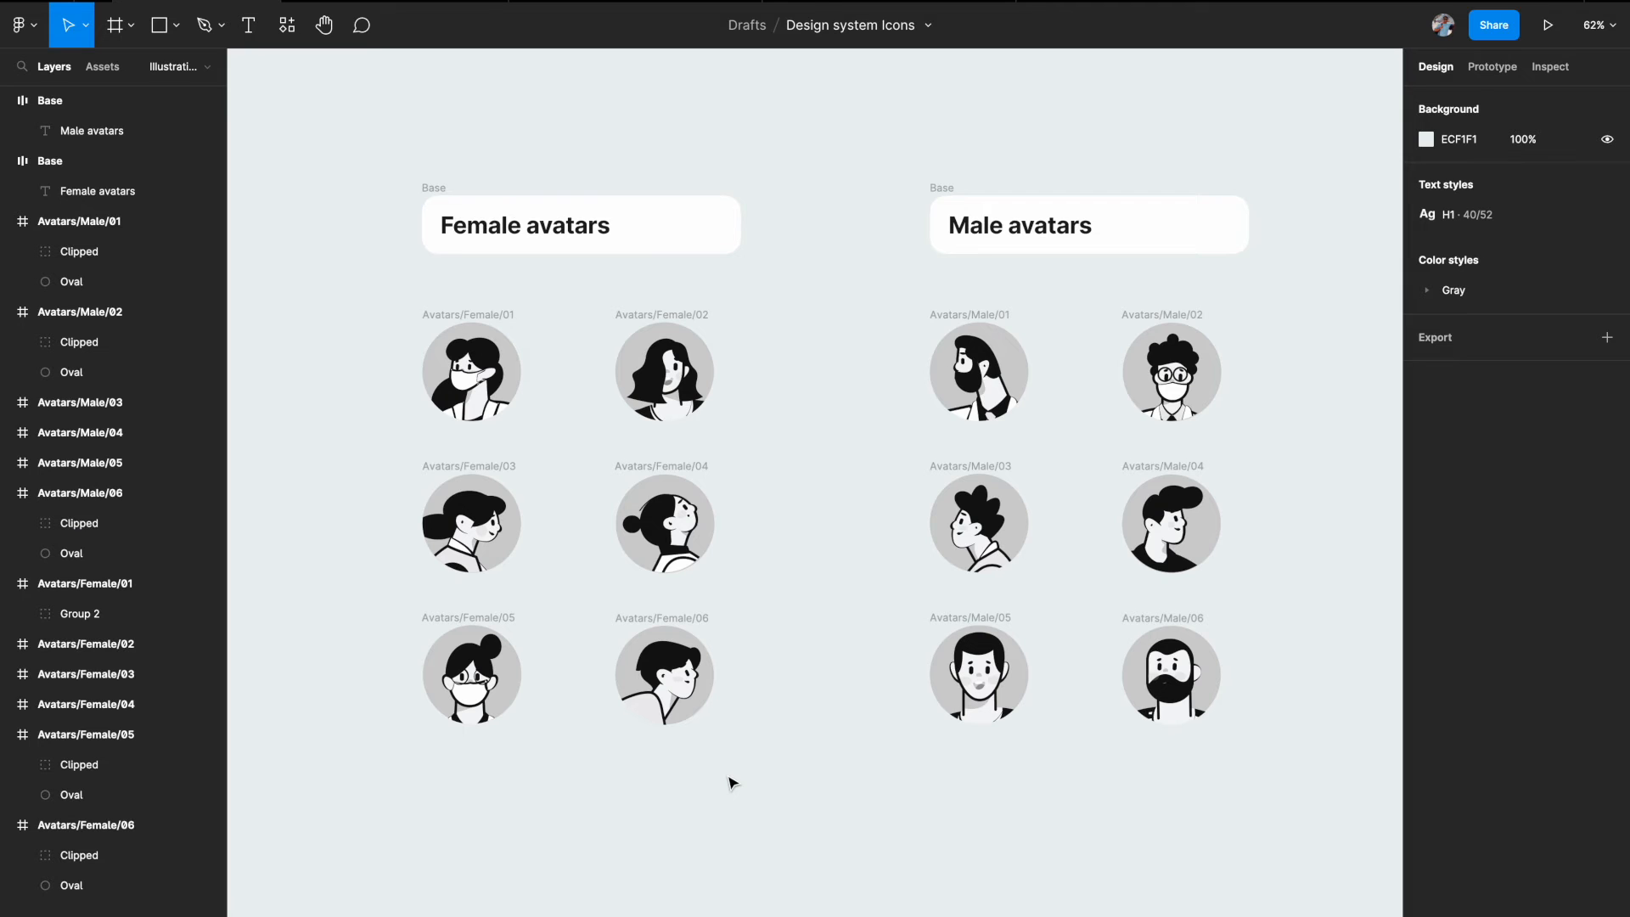
- Select all the female and male avatar frames and turn them into multiple separate components
{"action": "scroll", "coordinate": [732, 783], "scroll_direction": "up", "scroll_amount": 3}
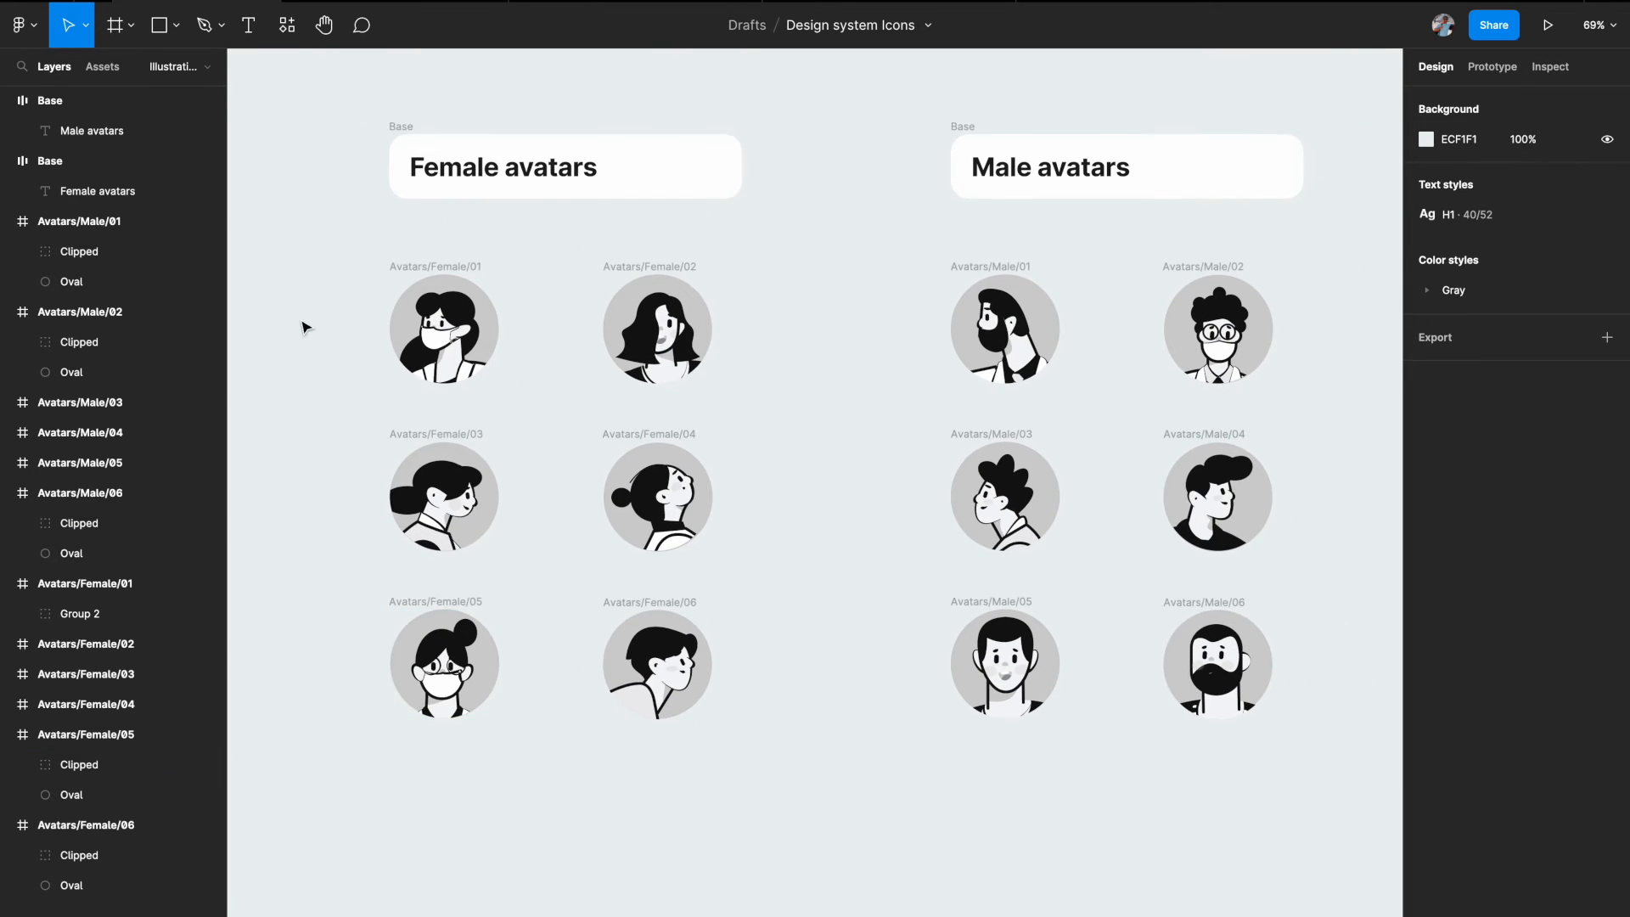
{"action": "left_click_drag", "start_coordinate": [302, 232], "coordinate": [1345, 902]}
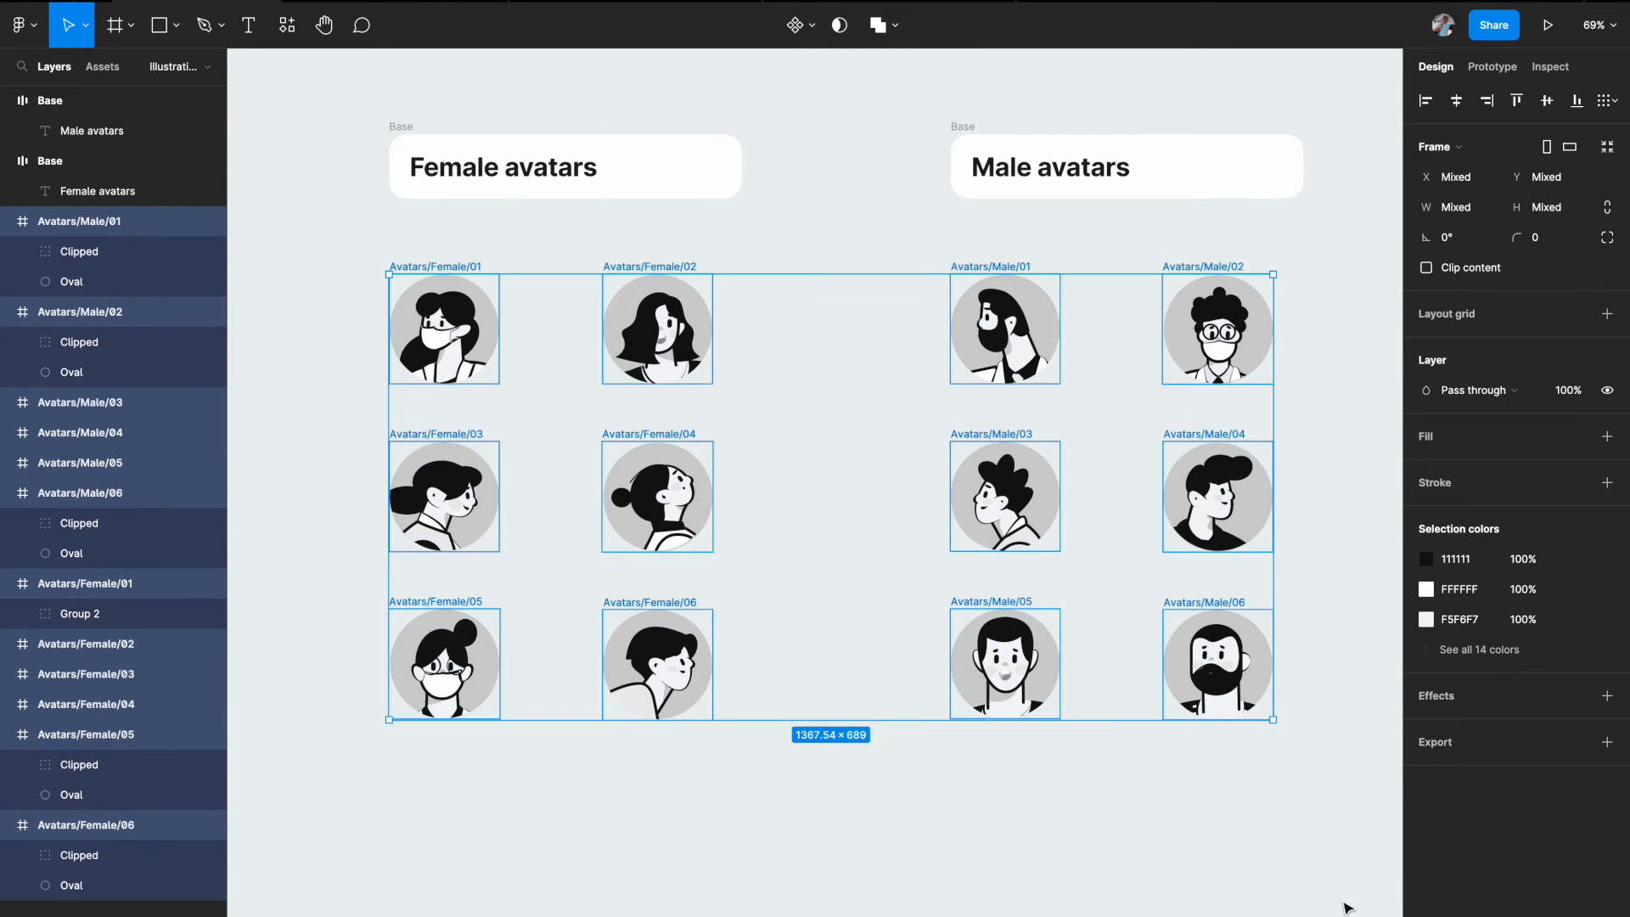
{"action": "left_click", "coordinate": [811, 27]}
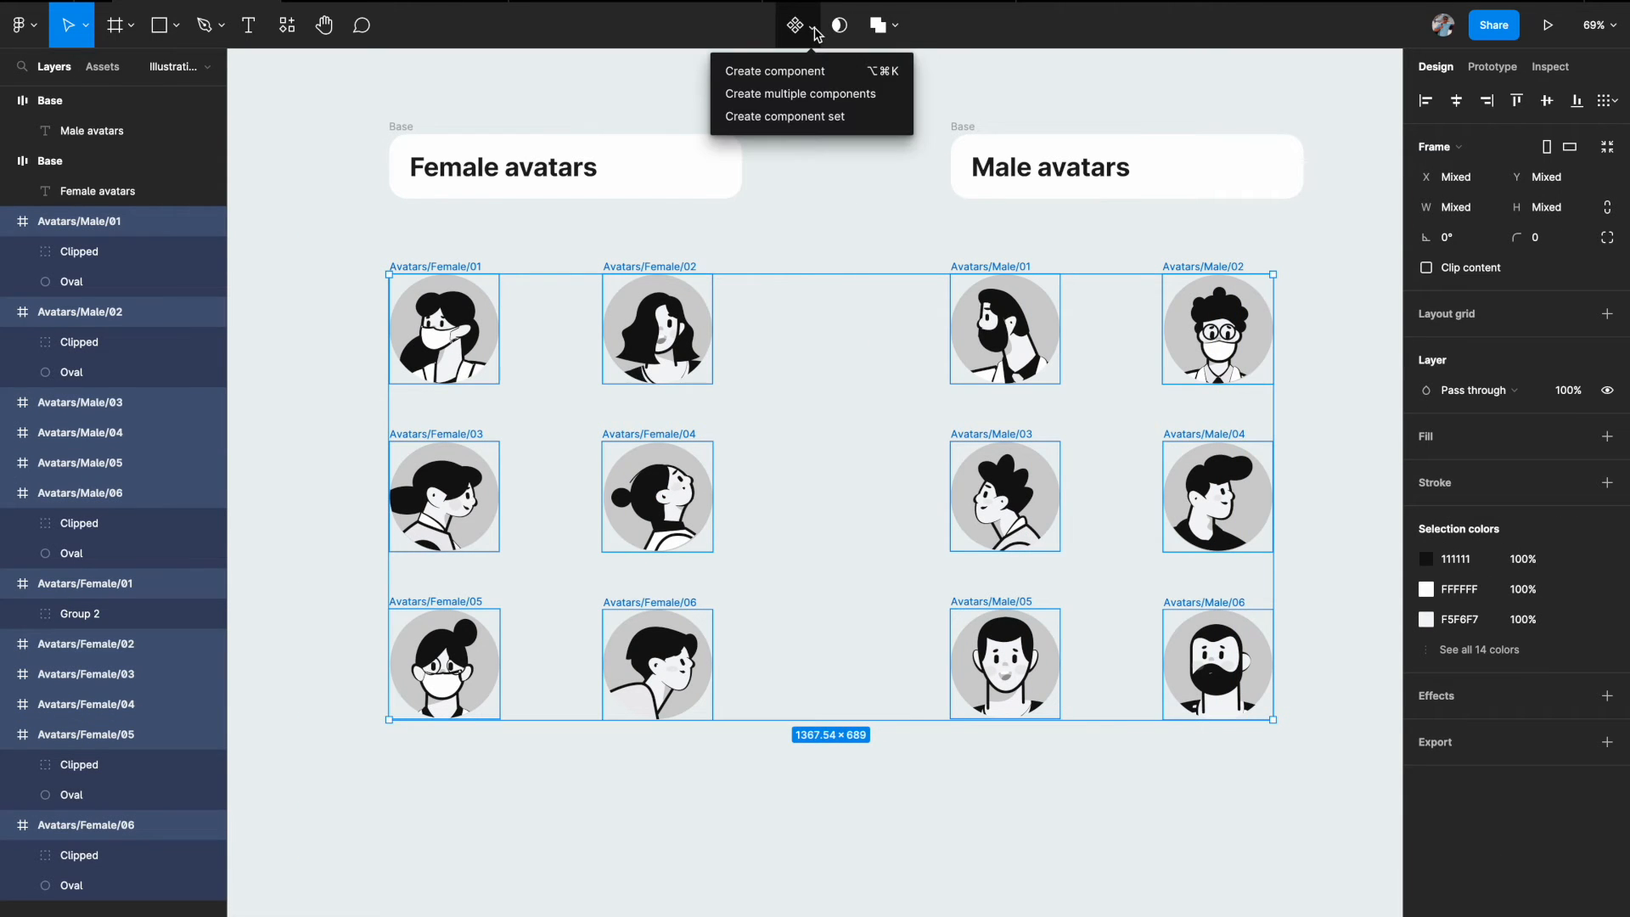
{"action": "left_click", "coordinate": [800, 98]}
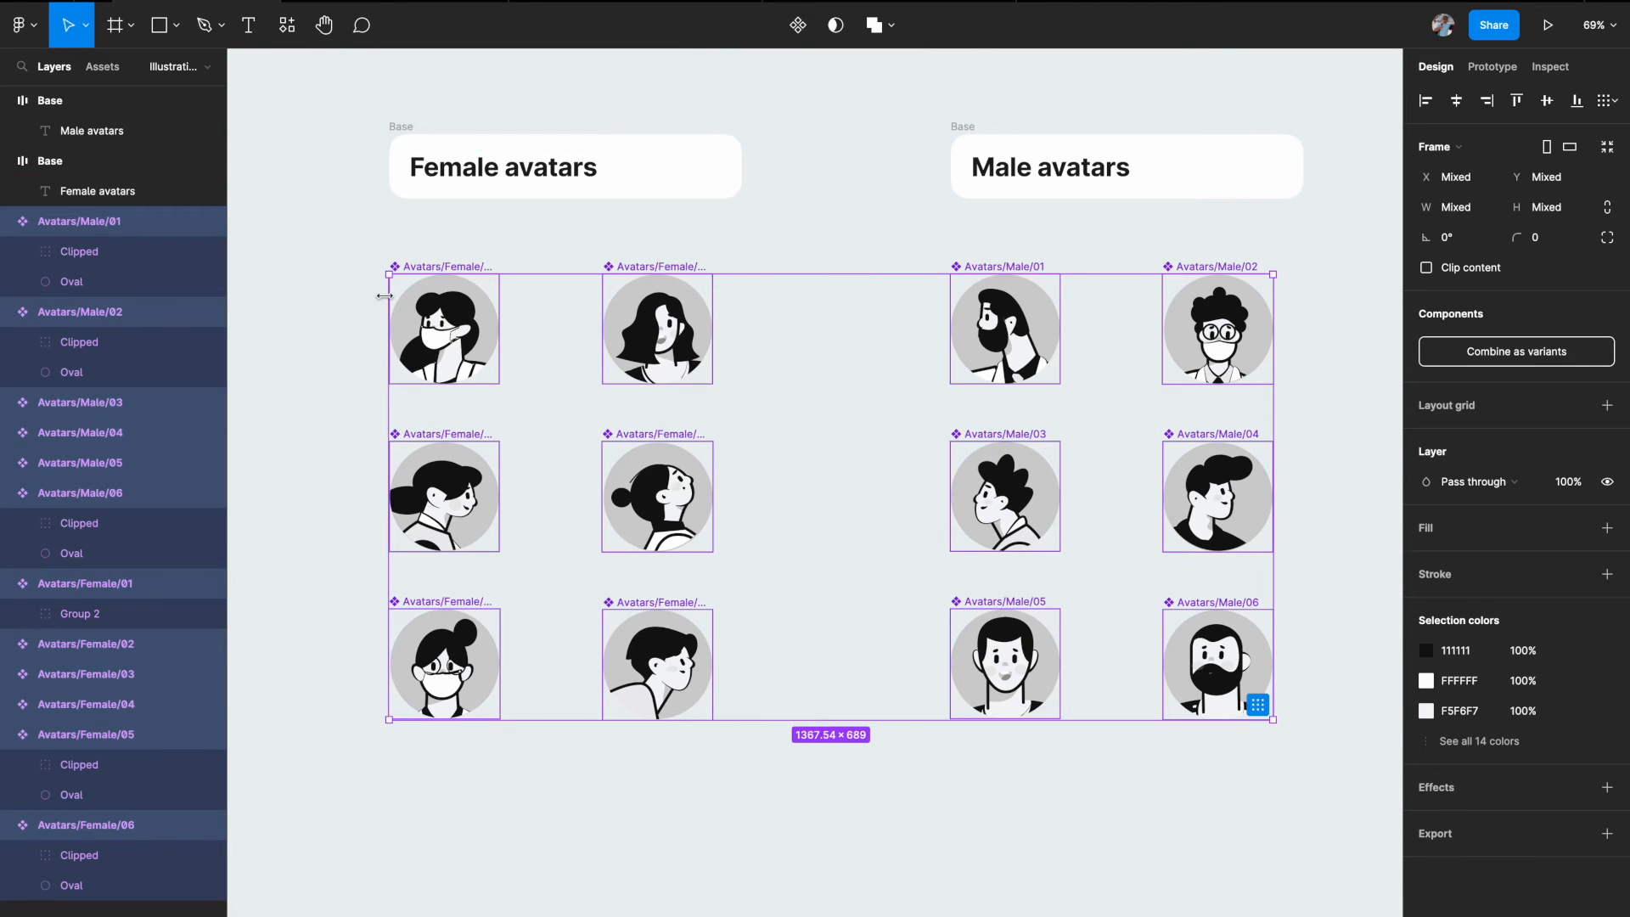
{"action": "scroll", "coordinate": [387, 299], "scroll_direction": "up", "scroll_amount": 5}
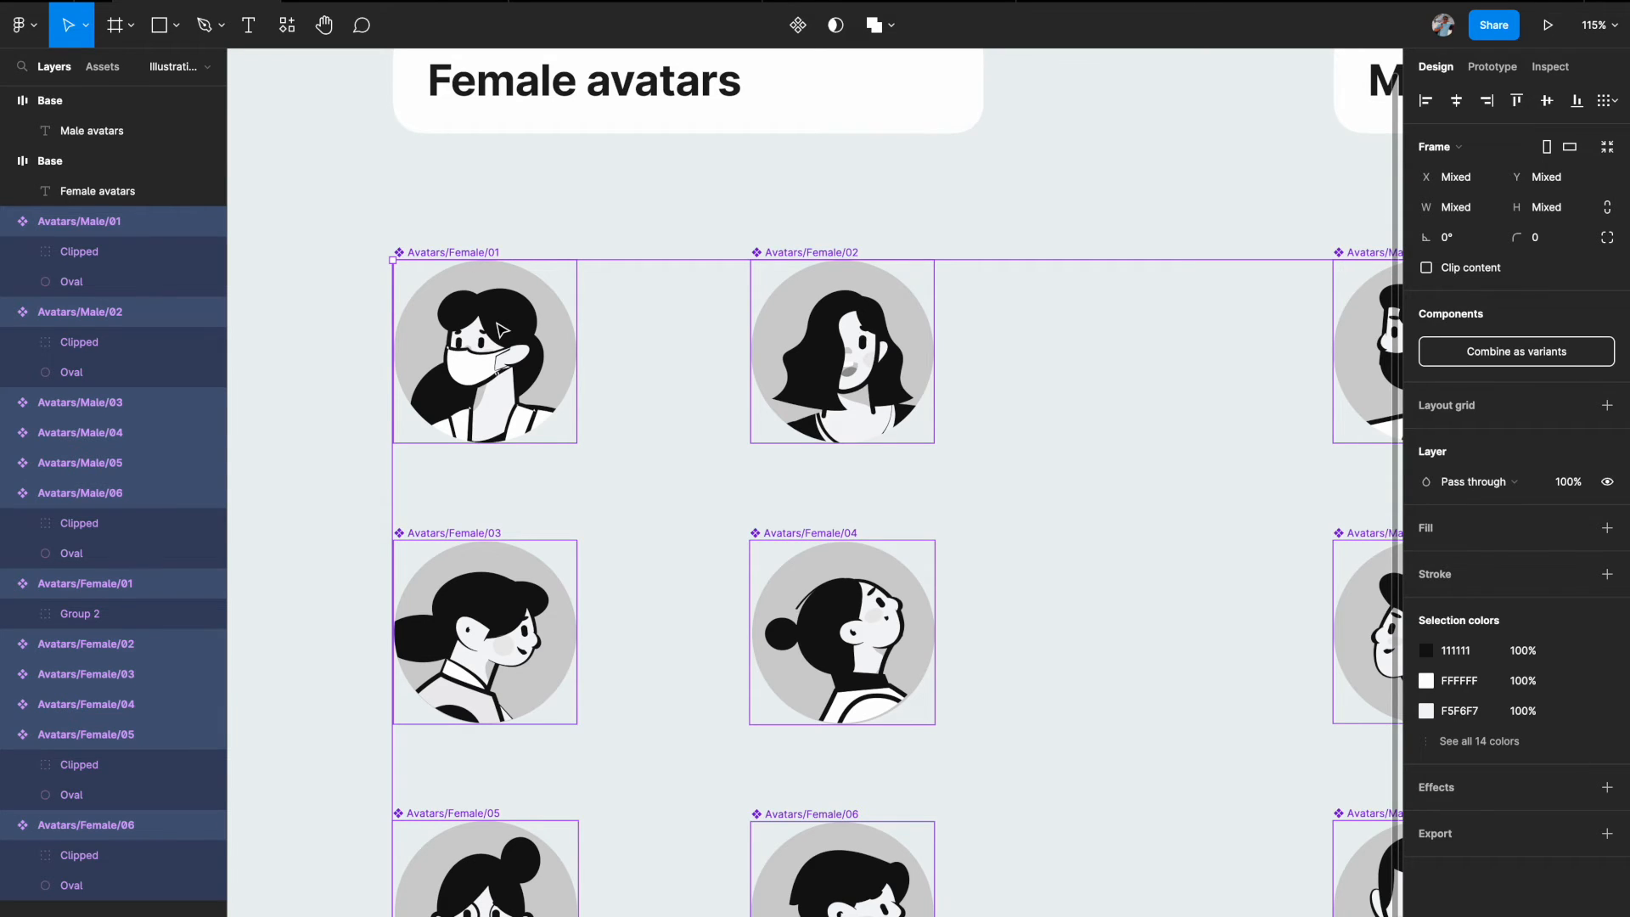
{"action": "scroll", "coordinate": [501, 329], "scroll_direction": "down", "scroll_amount": 5}
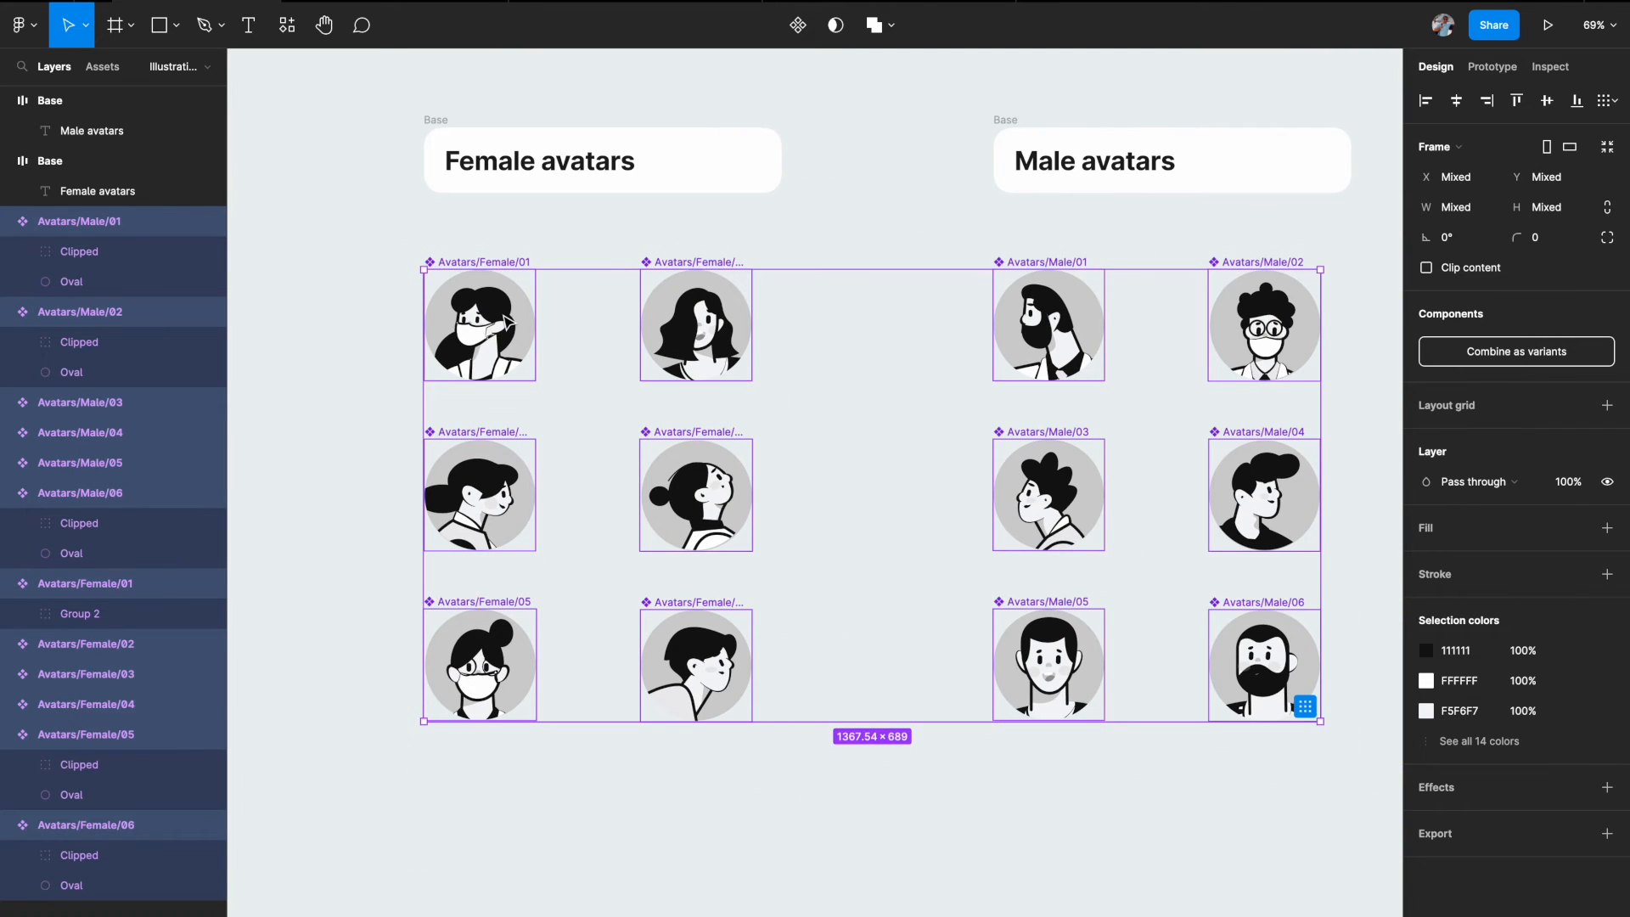
- Examine how the Illustrations assets are grouped by expanding Avatars with its Female and Male subgroups, collapsing the category based icons
{"action": "left_click", "coordinate": [102, 68]}
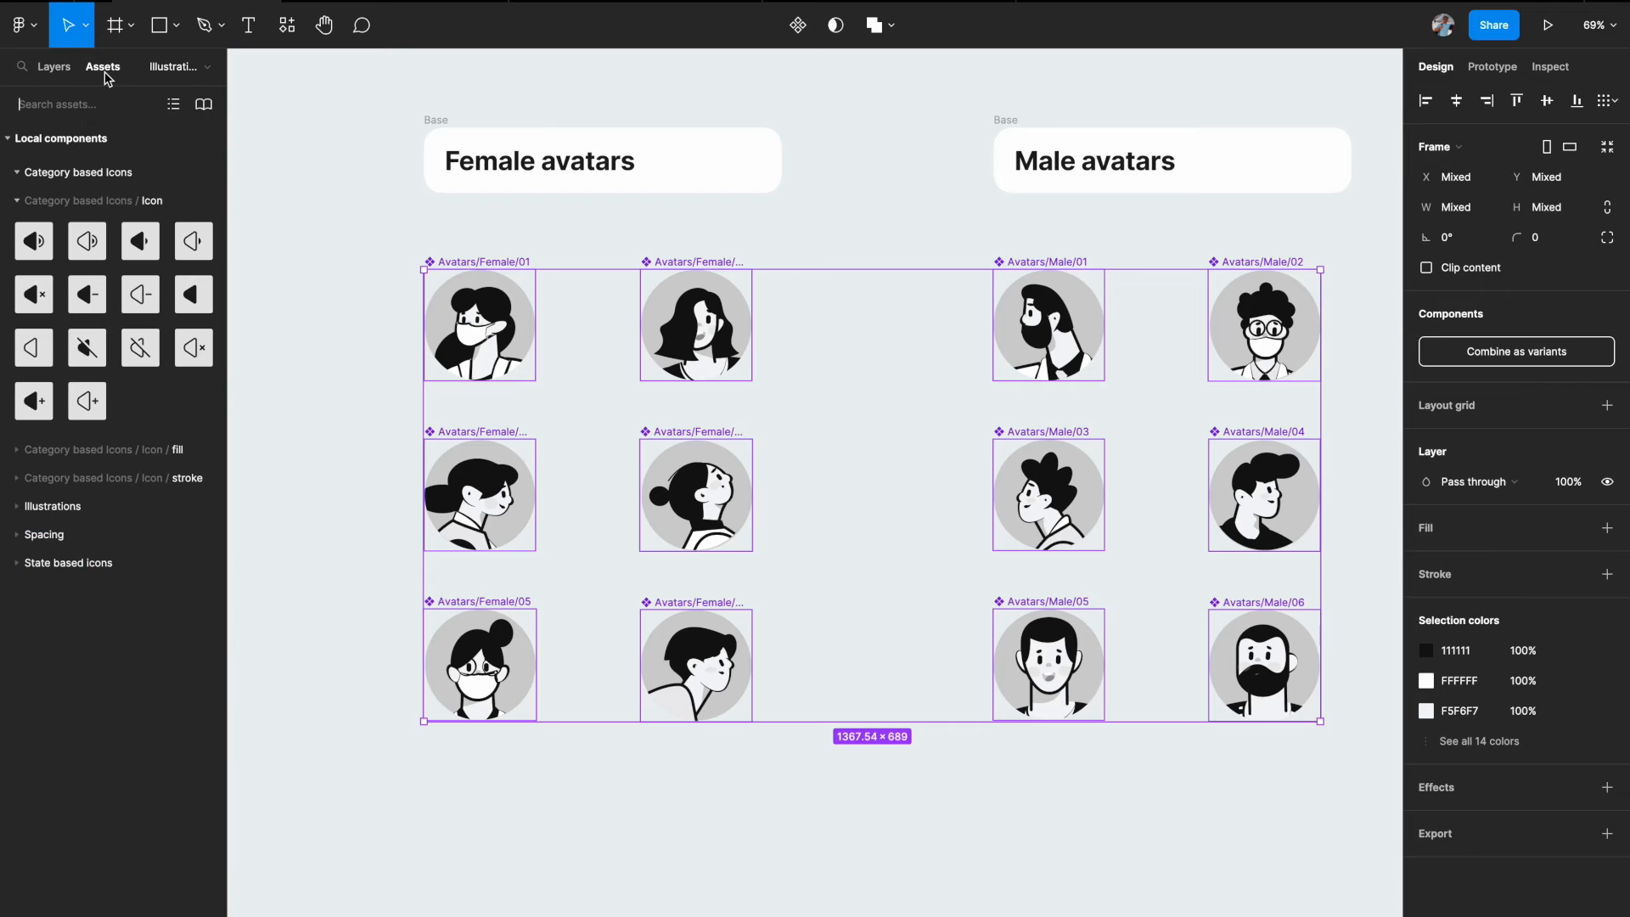
{"action": "left_click", "coordinate": [30, 173]}
{"action": "key", "text": "Escape"}
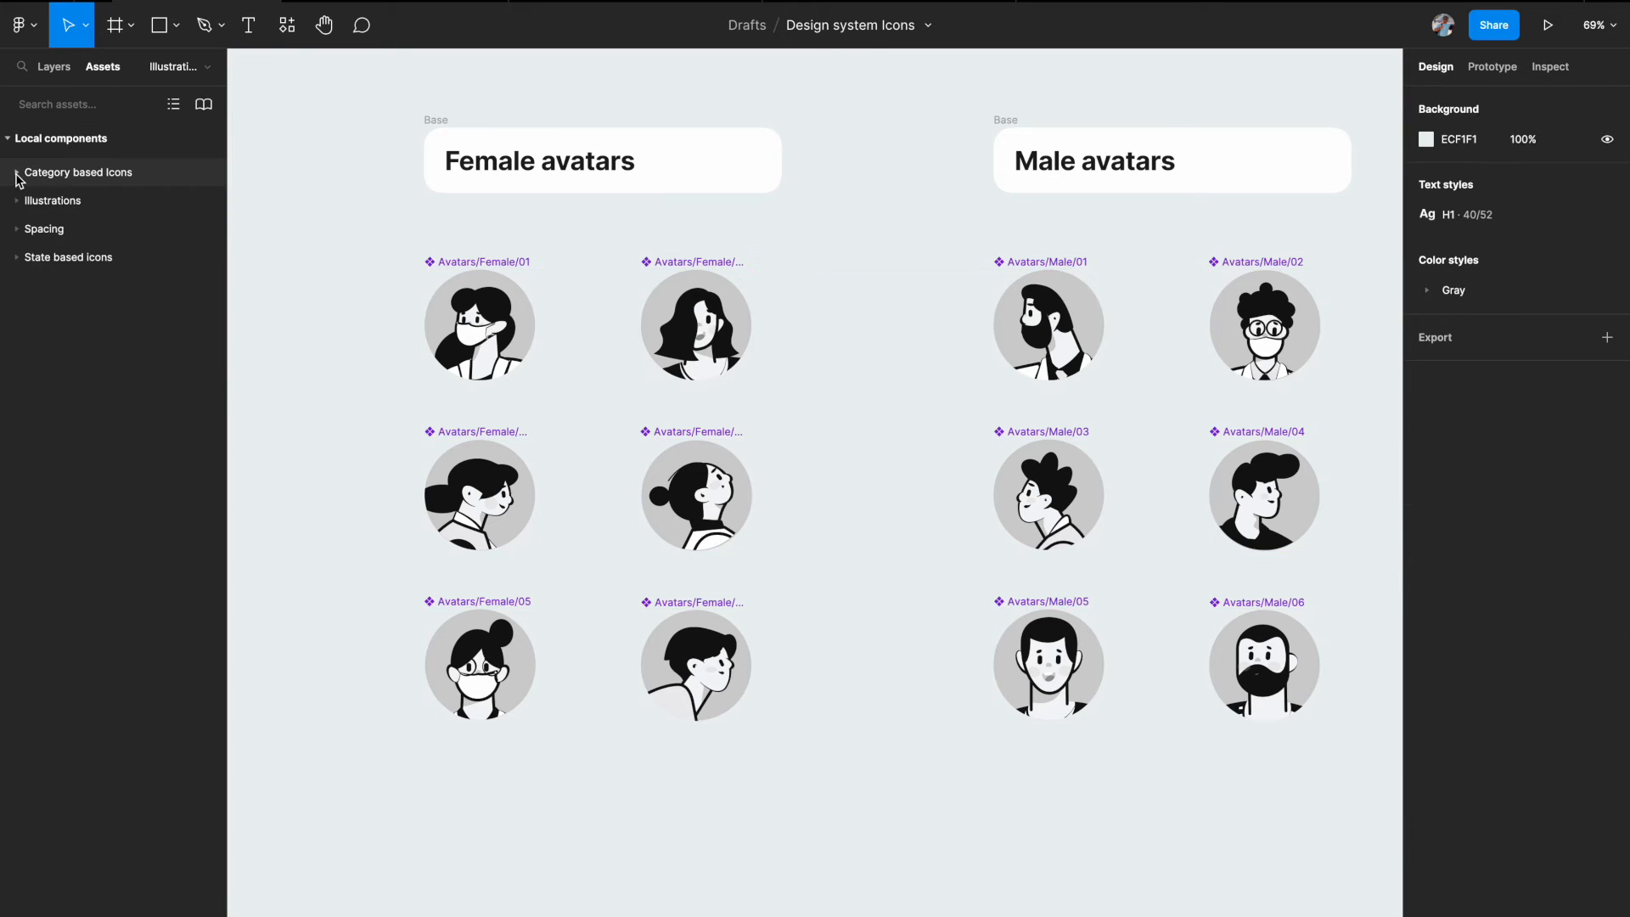
{"action": "left_click", "coordinate": [18, 201]}
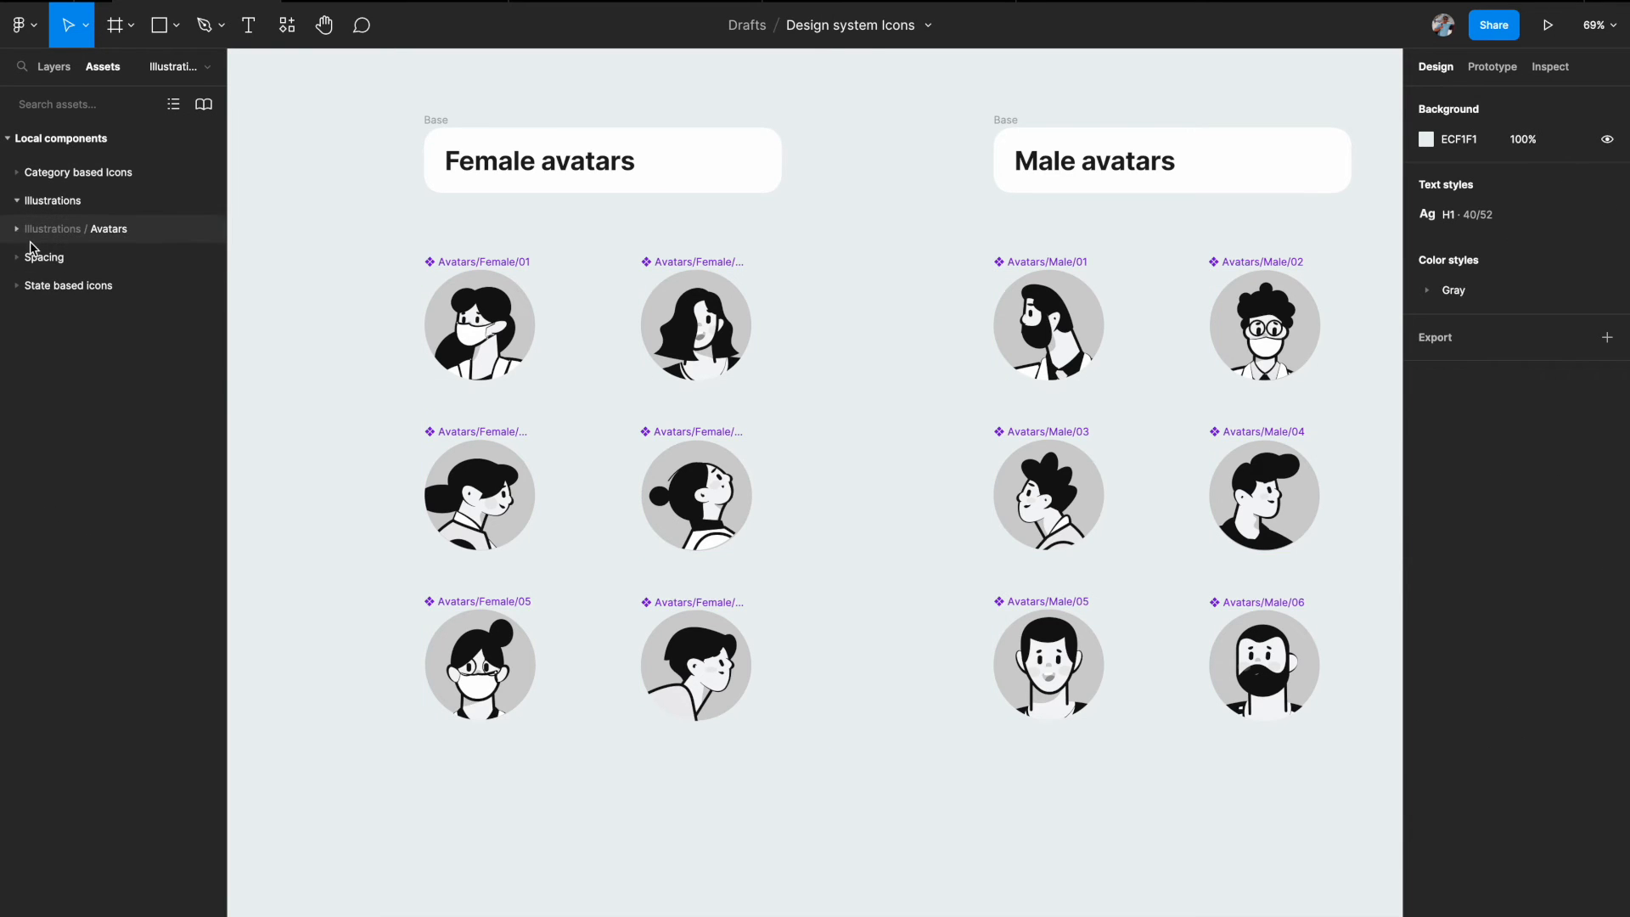
{"action": "left_click", "coordinate": [21, 237]}
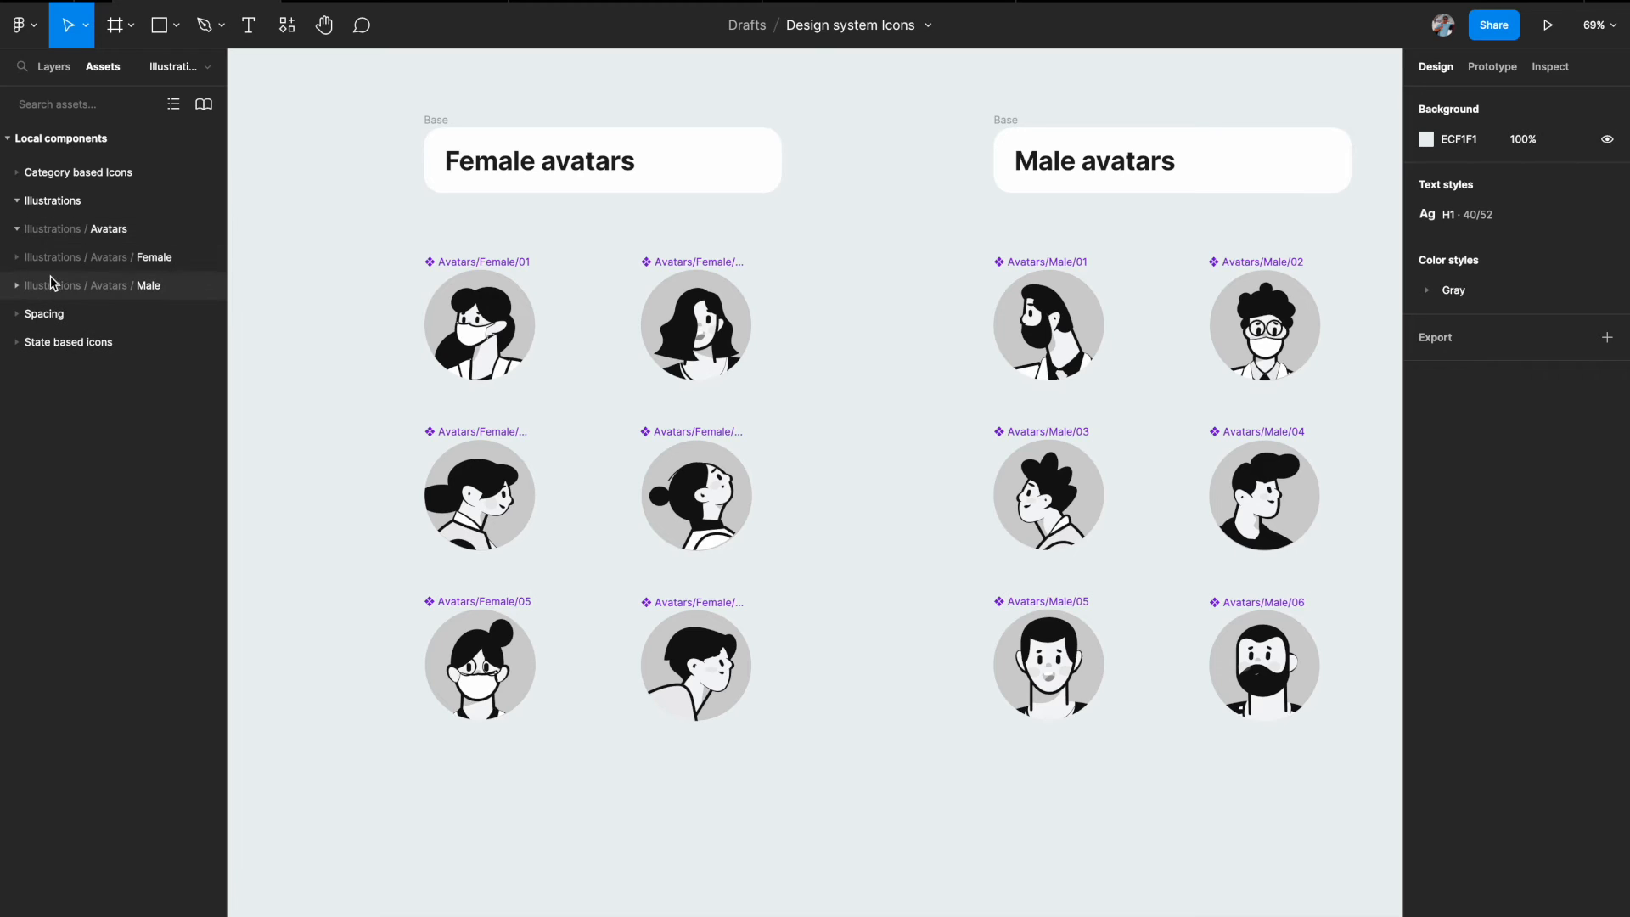
{"action": "left_click", "coordinate": [20, 265]}
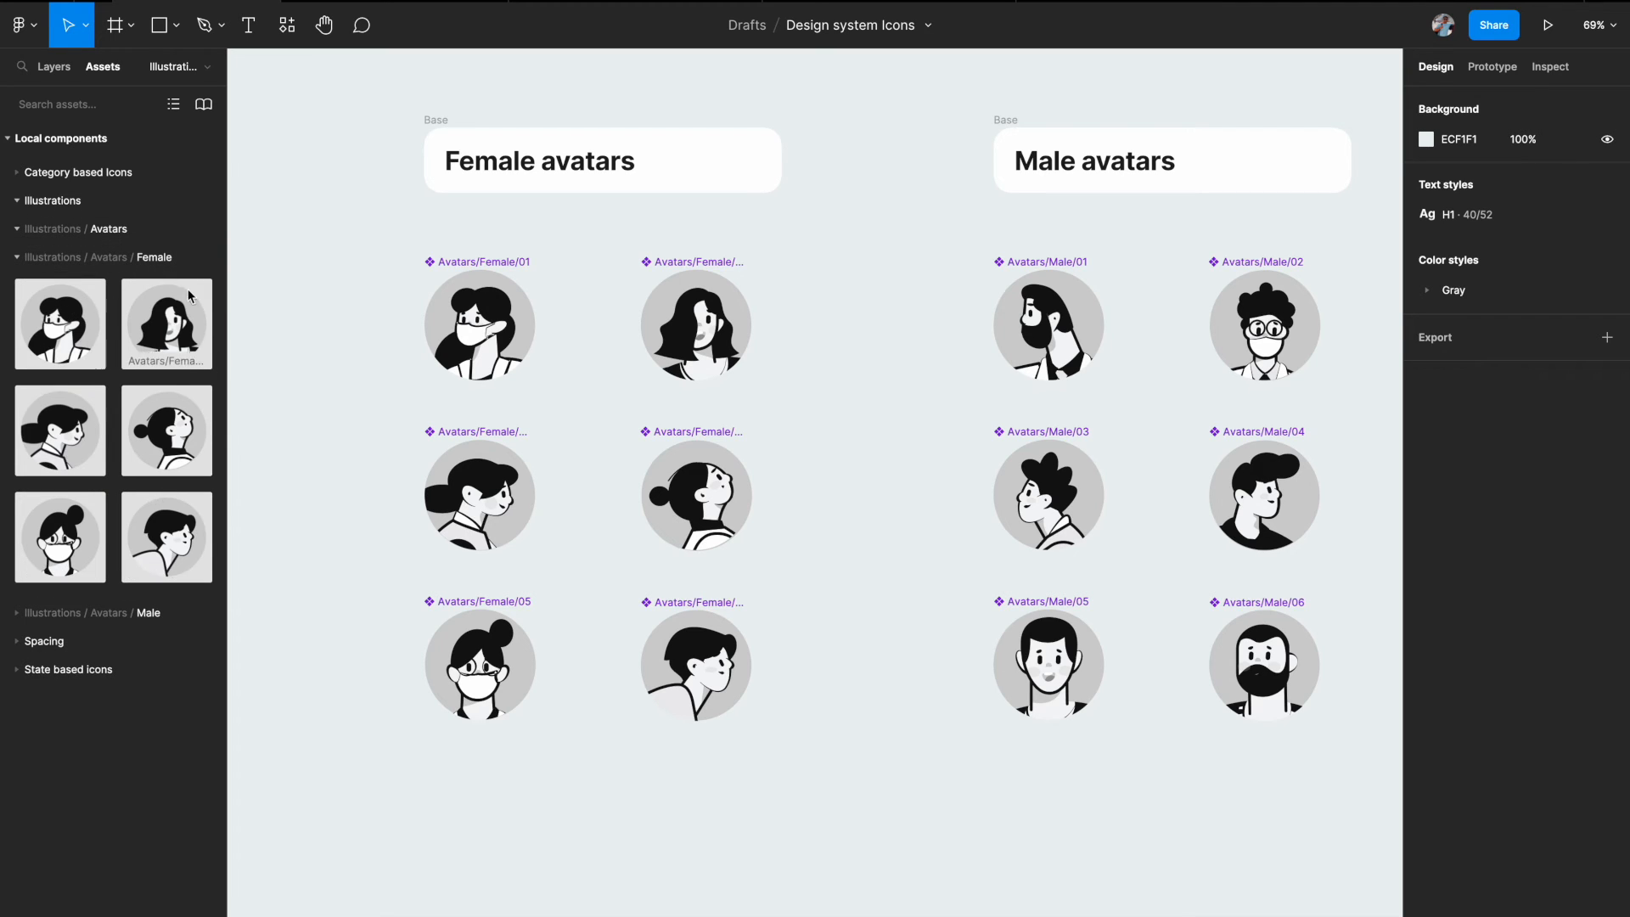
{"action": "left_click", "coordinate": [19, 613]}
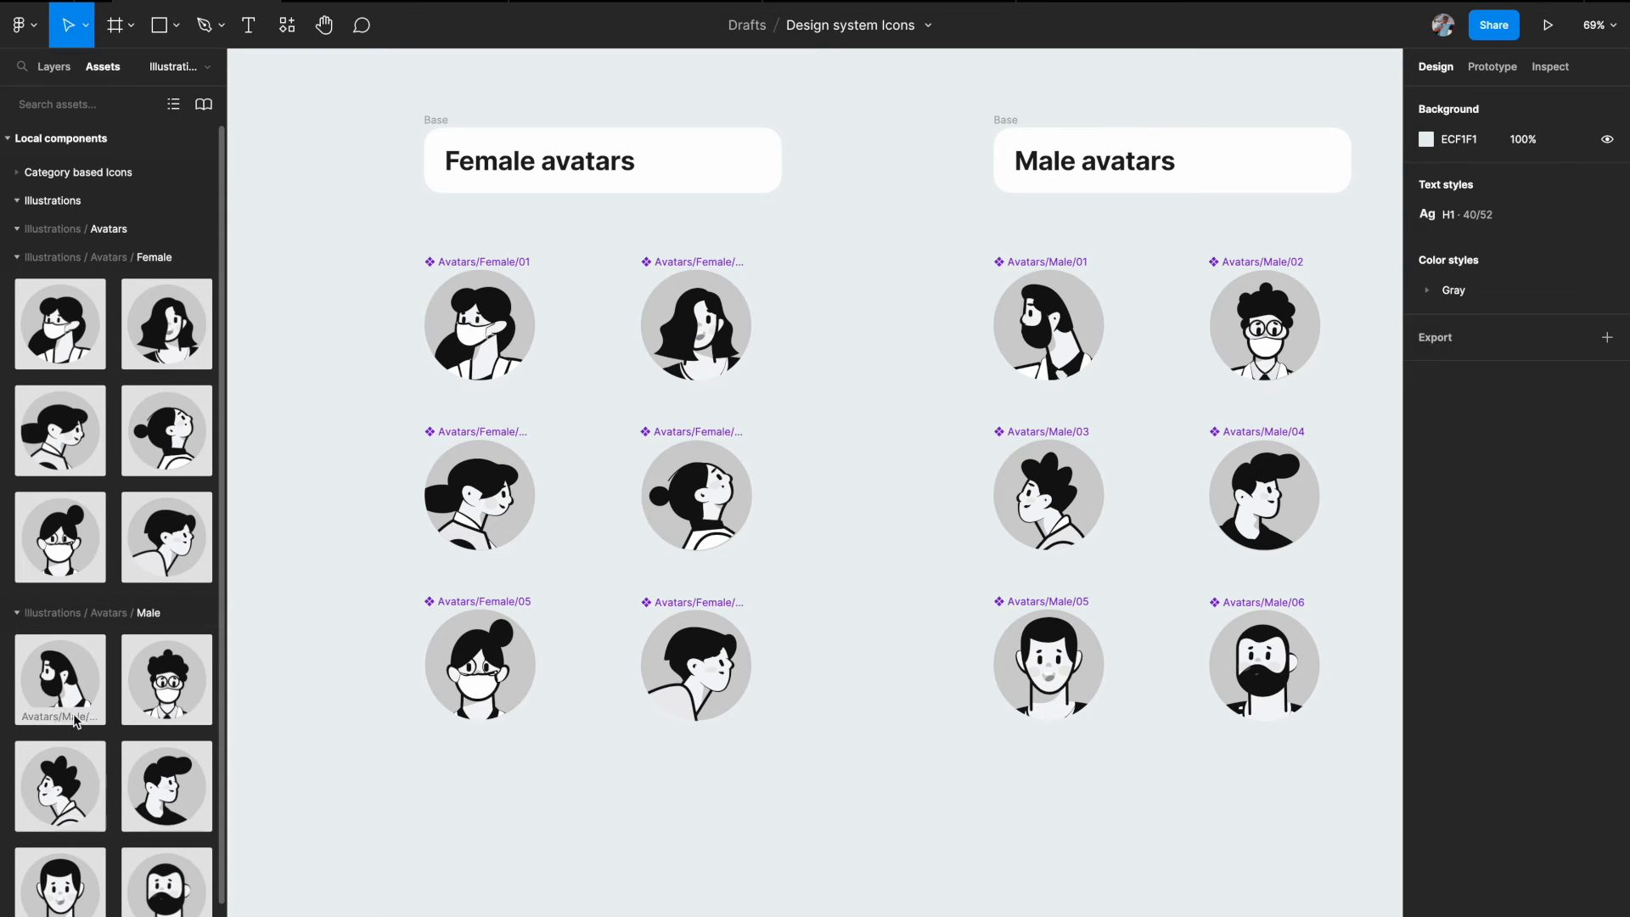
{"action": "scroll", "coordinate": [150, 815], "scroll_direction": "down", "scroll_amount": 2}
{"action": "scroll", "coordinate": [150, 815], "scroll_direction": "down", "scroll_amount": 1}
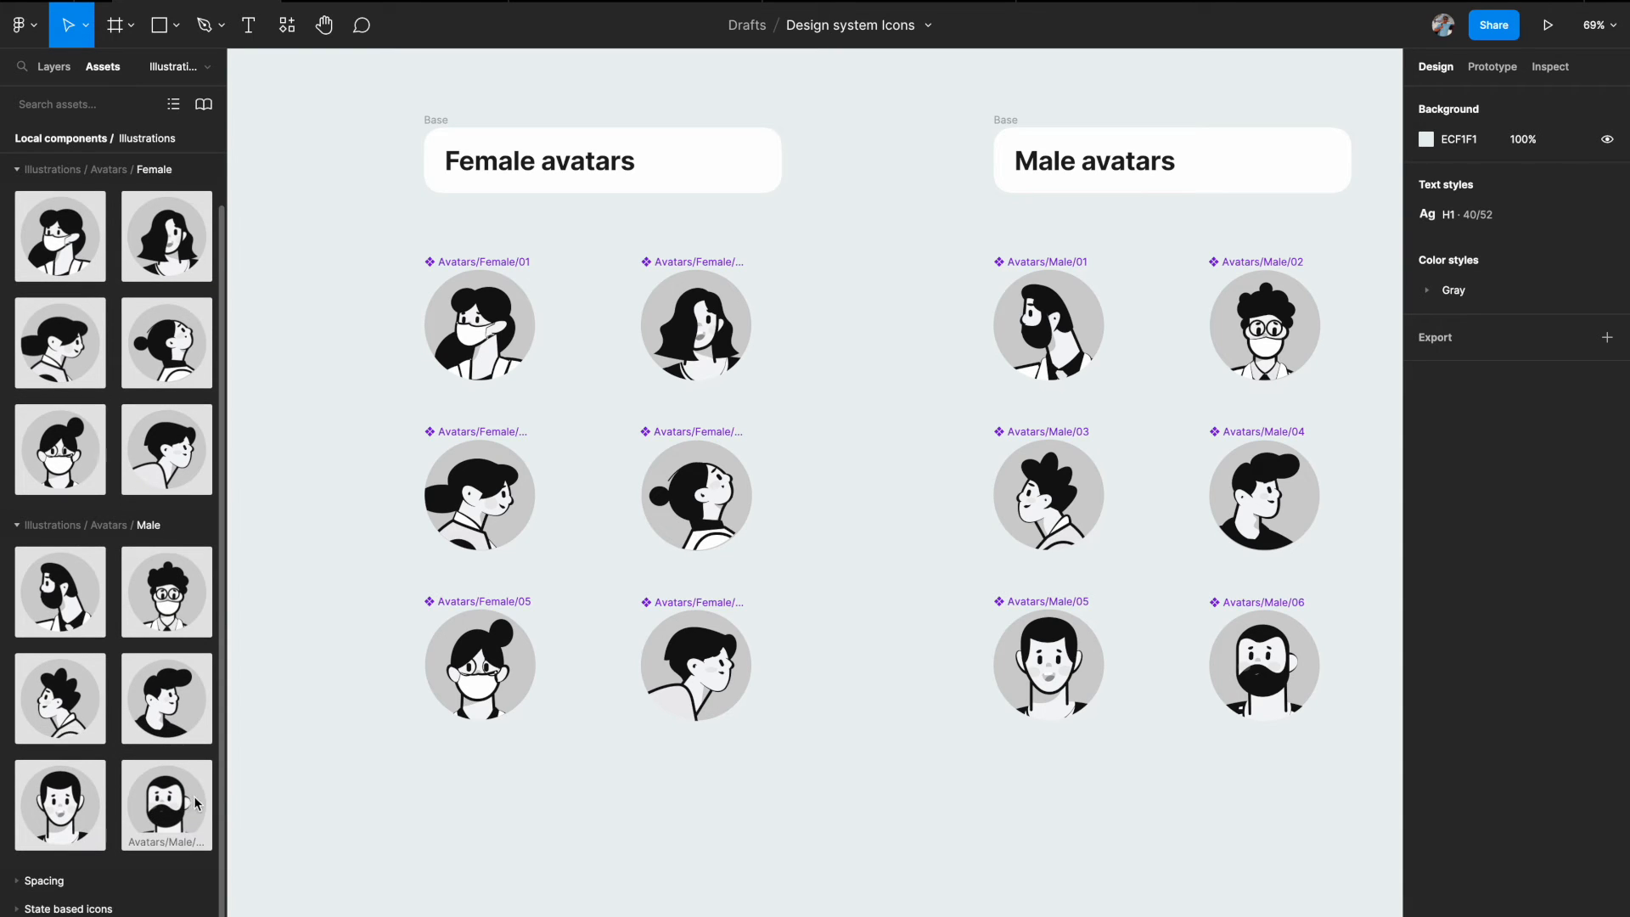
- Place an instance of the bearded male avatar 06 on the empty canvas below the avatar components
{"action": "left_click_drag", "start_coordinate": [194, 807], "coordinate": [624, 910]}
{"action": "scroll", "coordinate": [624, 911], "scroll_direction": "down", "scroll_amount": 5}
{"action": "left_click_drag", "start_coordinate": [635, 623], "coordinate": [822, 695]}
- Swap the placed avatar instance to Male 01, and switch it to Female 01 through the Avatars category
{"action": "left_click", "coordinate": [1459, 314]}
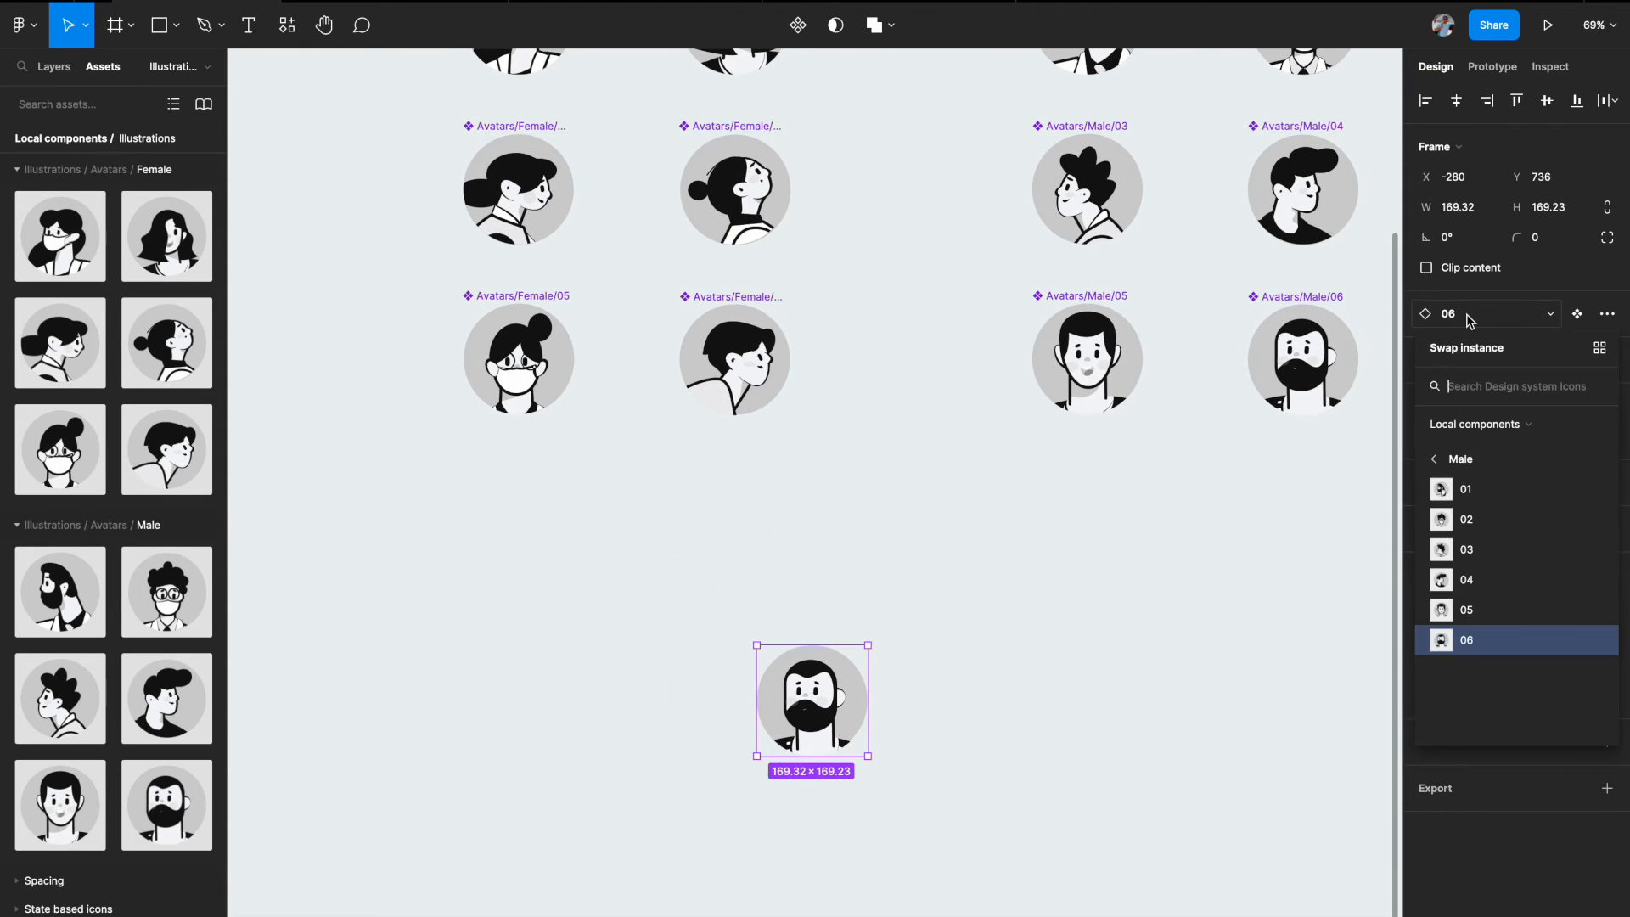
{"action": "left_click", "coordinate": [1466, 489]}
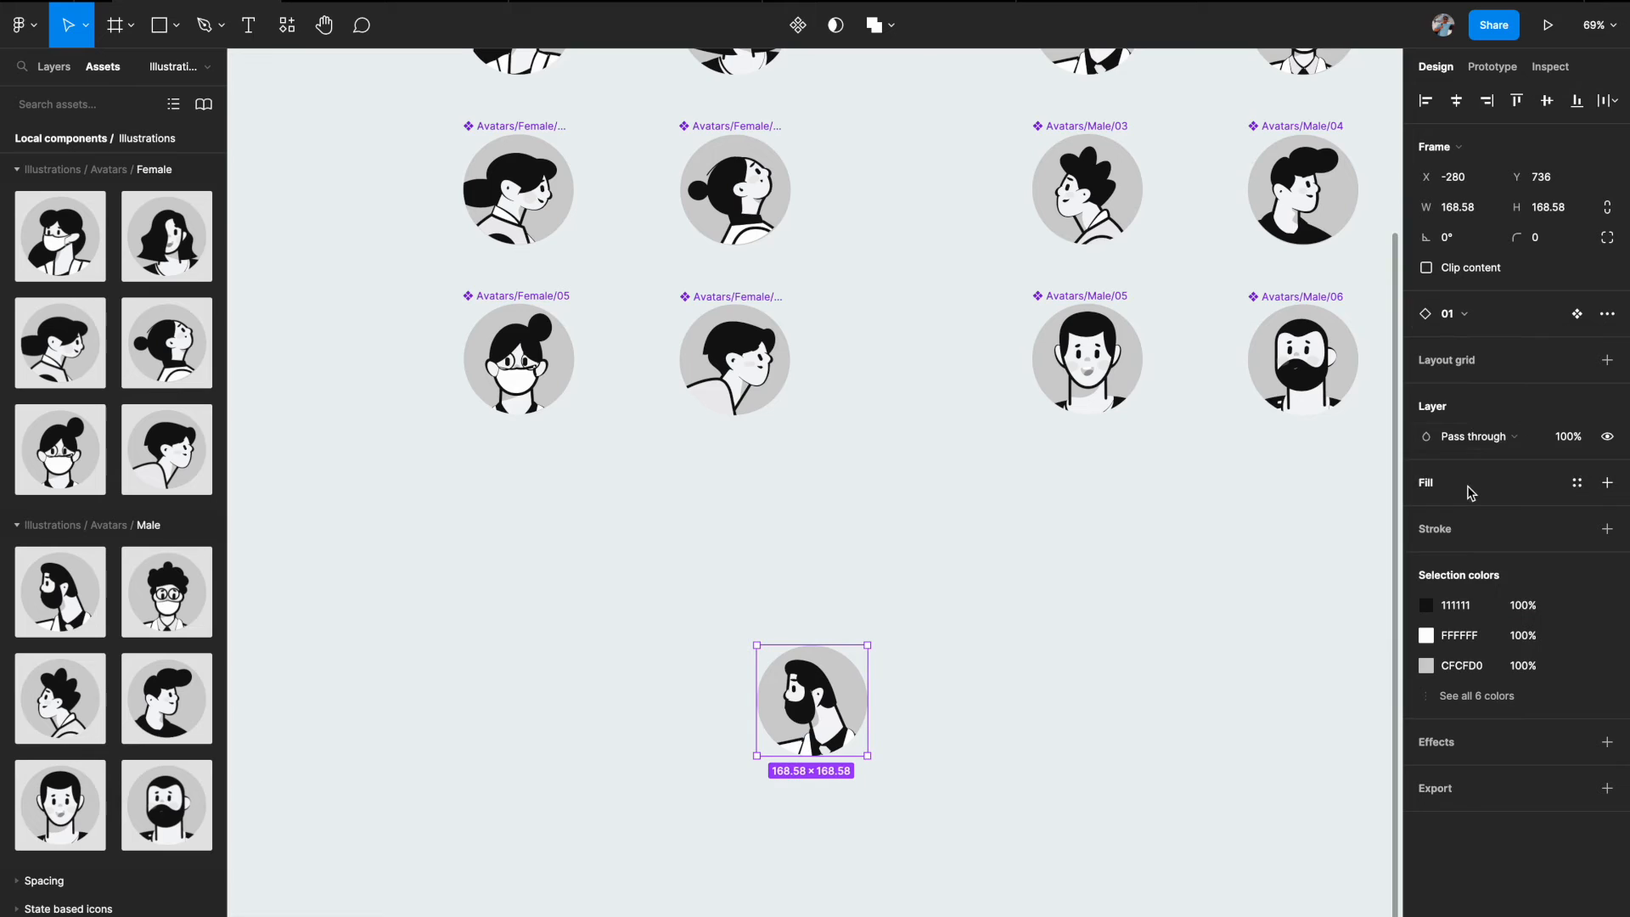
{"action": "left_click", "coordinate": [1470, 315]}
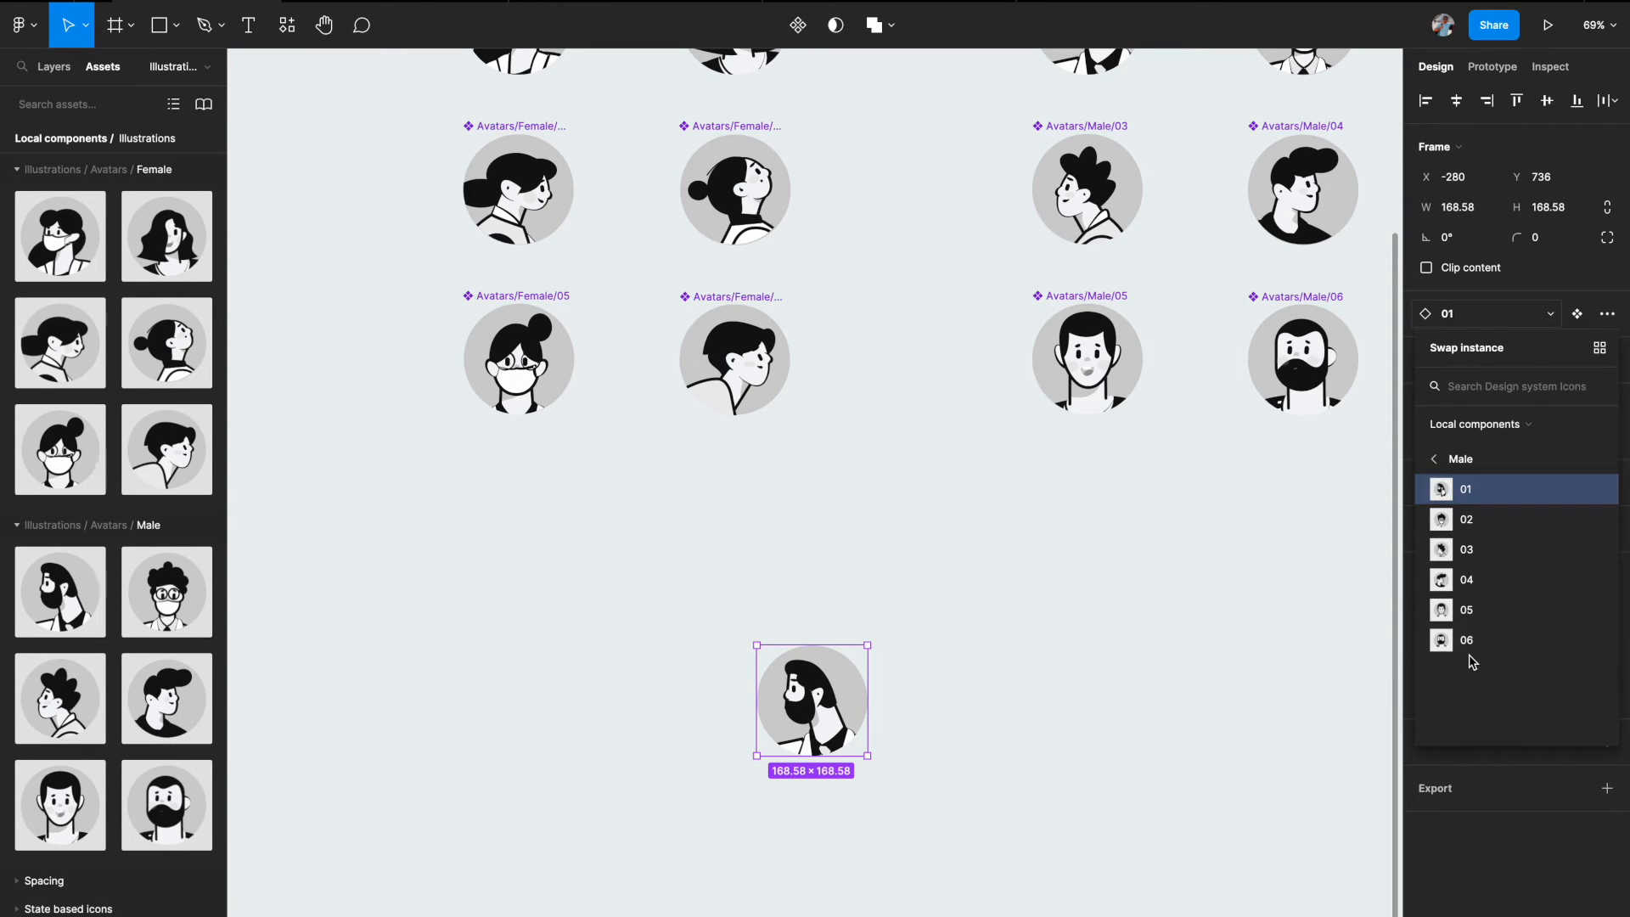
{"action": "left_click", "coordinate": [1435, 459]}
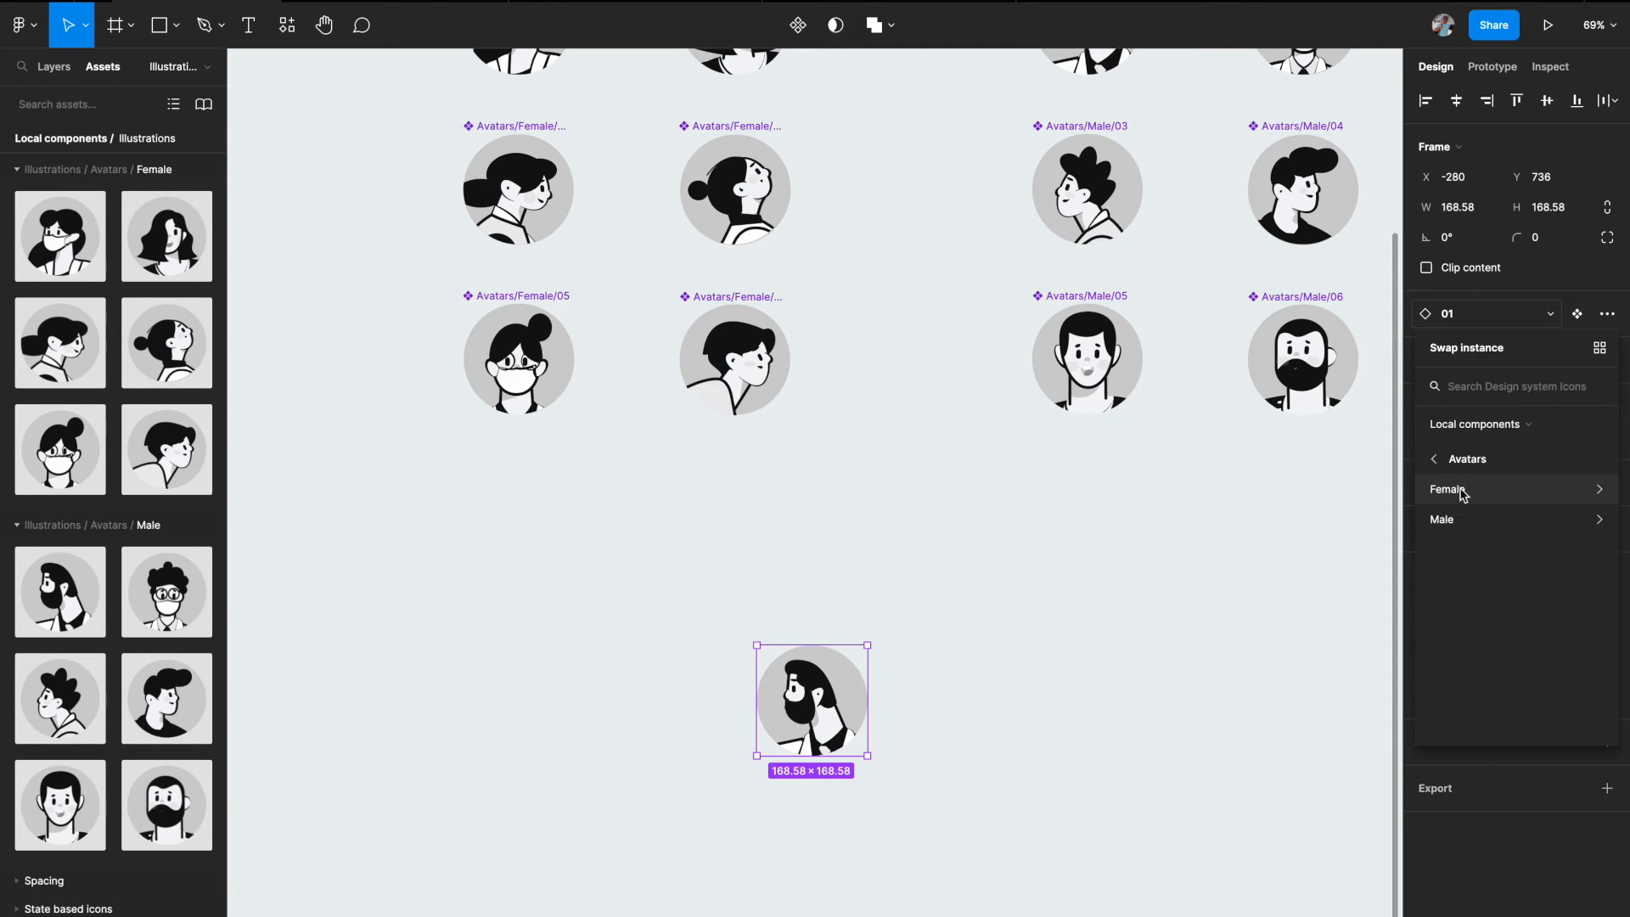
{"action": "left_click", "coordinate": [1466, 489]}
{"action": "left_click", "coordinate": [1444, 490]}
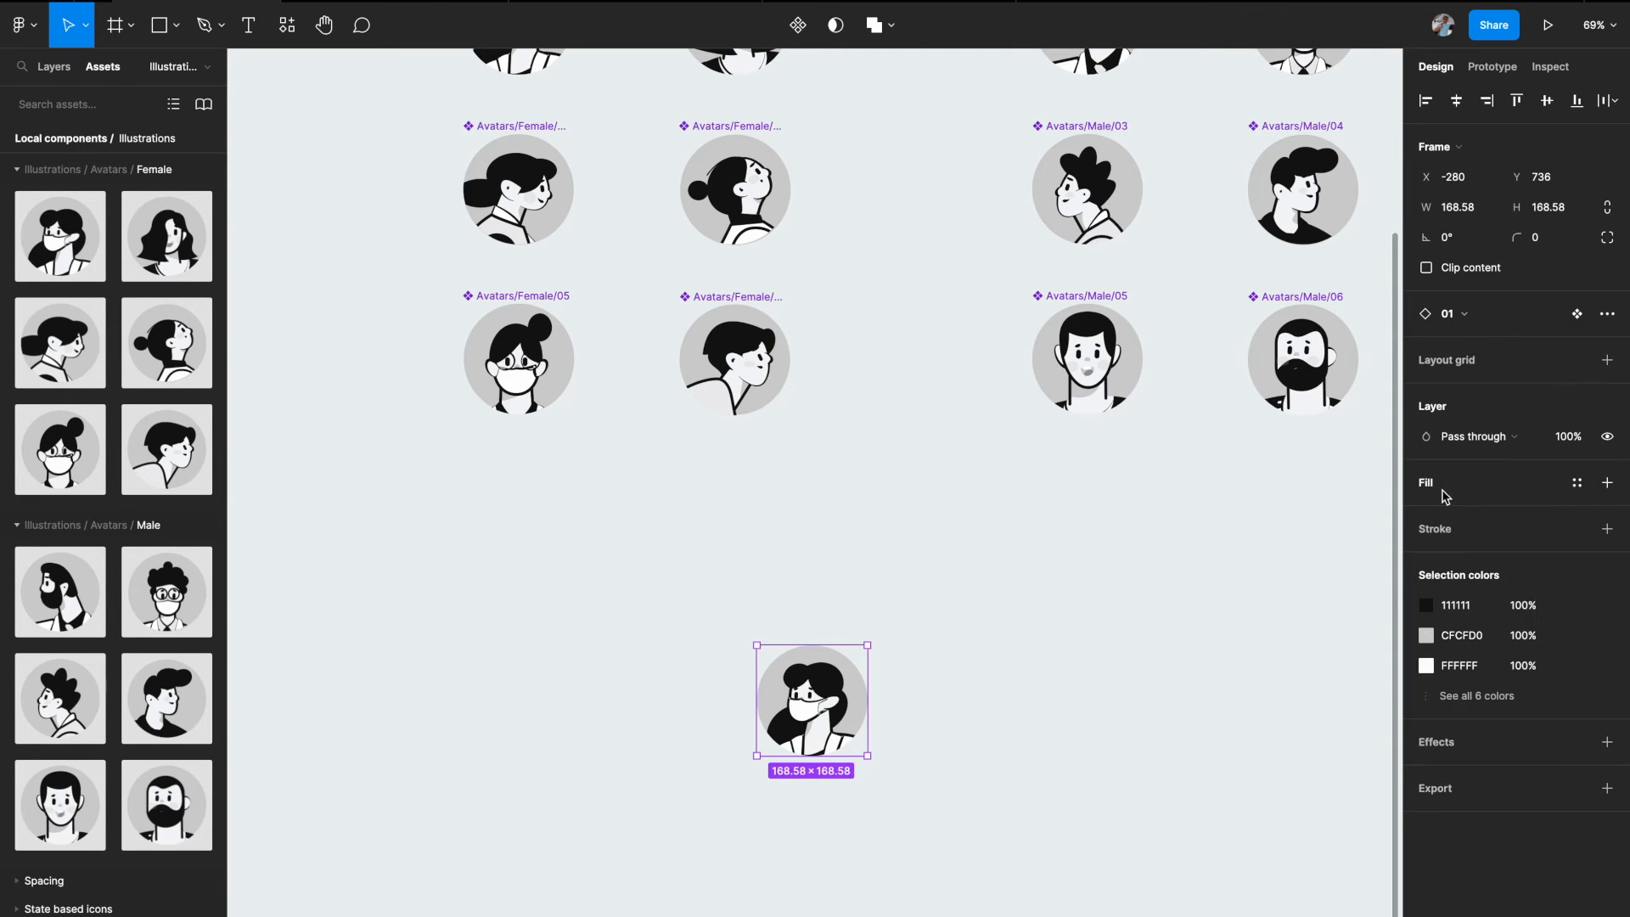
- Swap the placed avatar instance to Female 04 and clear the selection
{"action": "left_click", "coordinate": [1462, 317]}
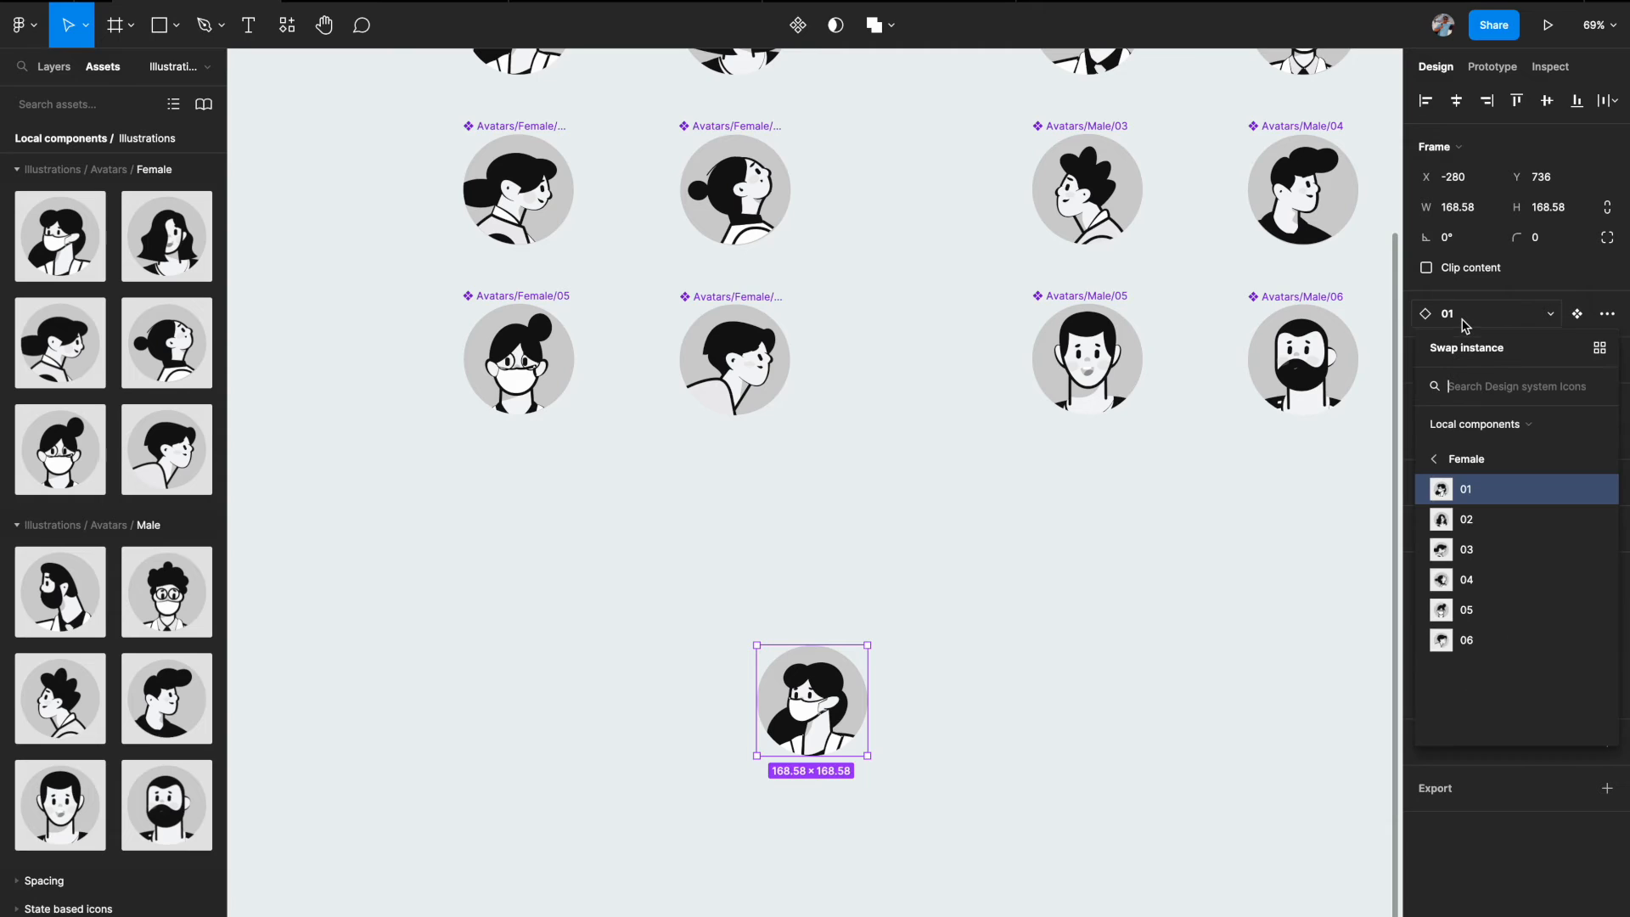
{"action": "left_click", "coordinate": [1441, 580]}
{"action": "left_click", "coordinate": [1172, 675]}
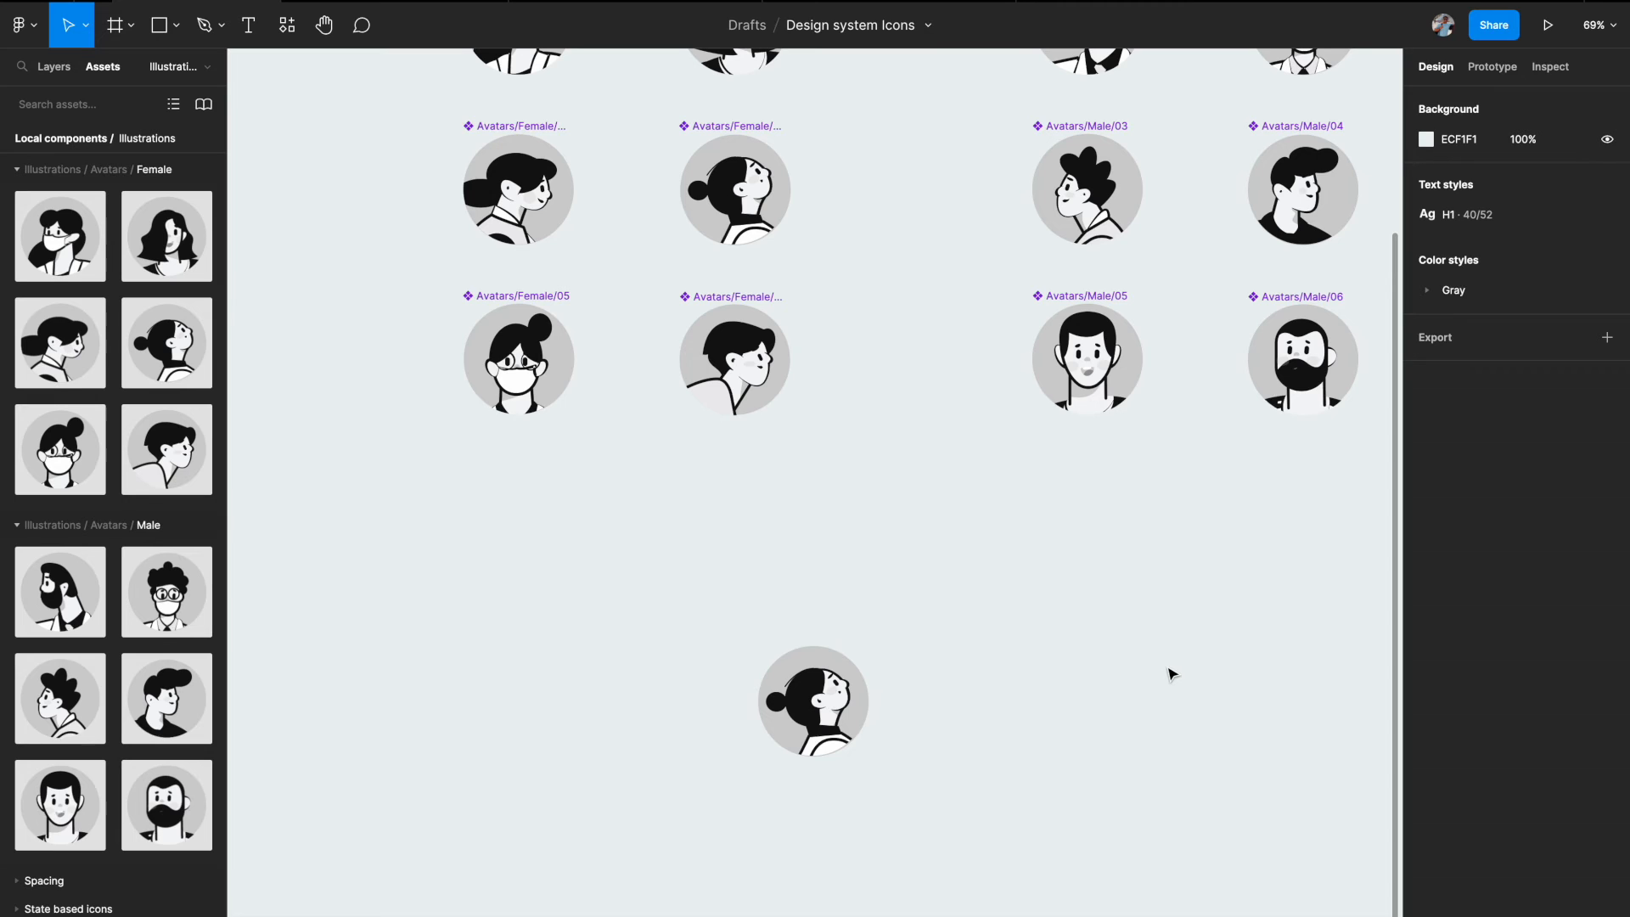
{"action": "scroll", "coordinate": [1172, 675], "scroll_direction": "up", "scroll_amount": 4}
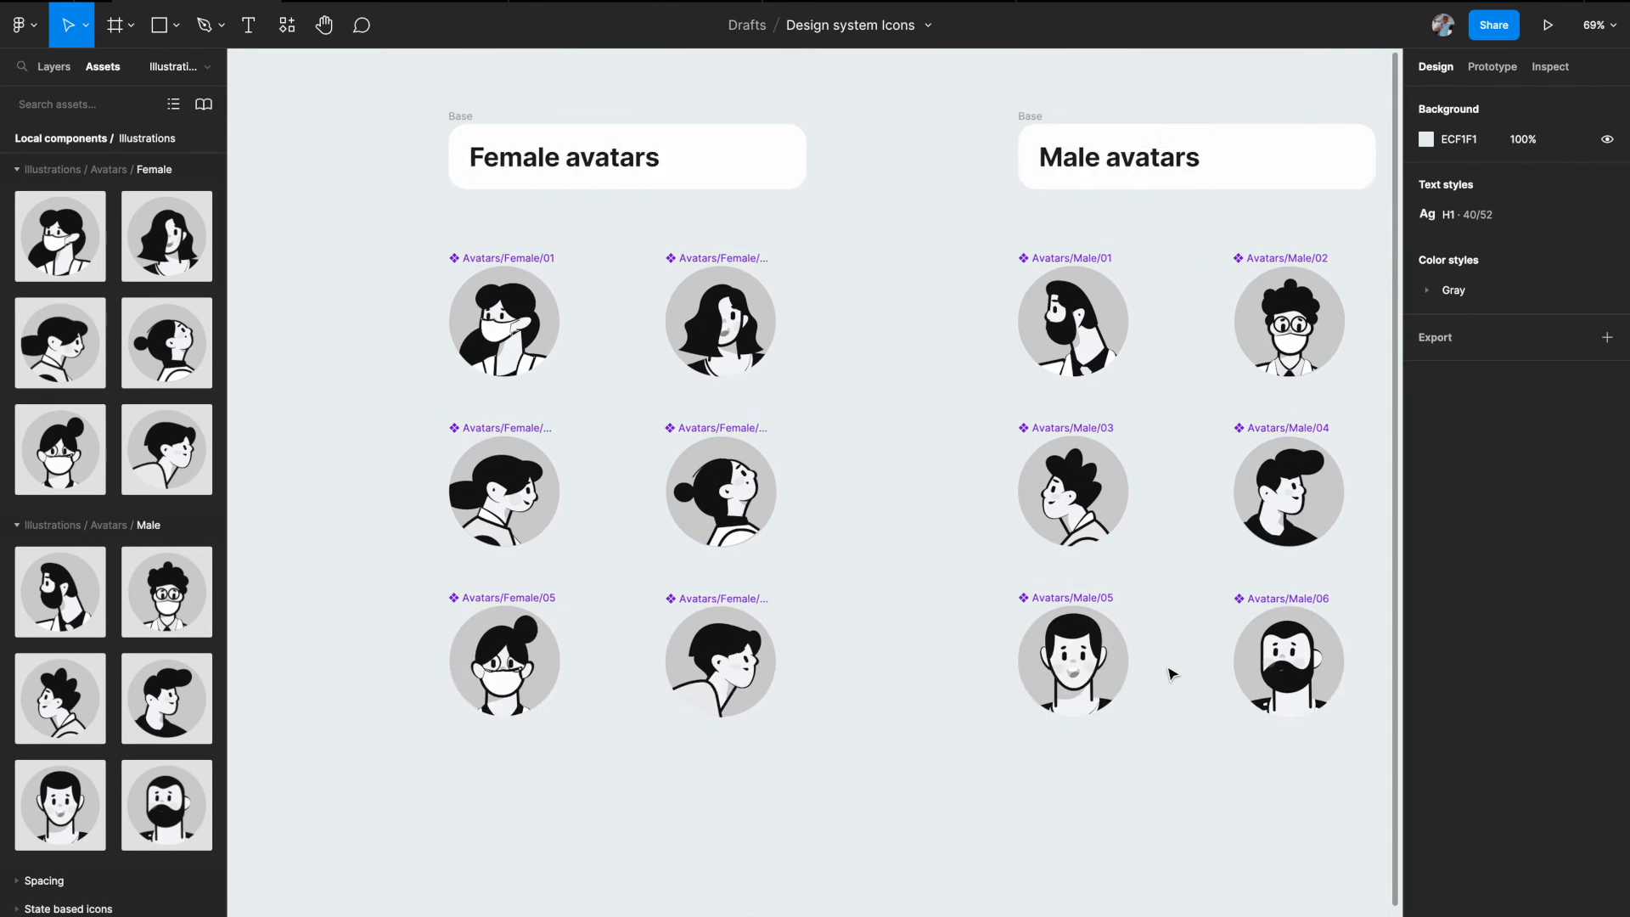